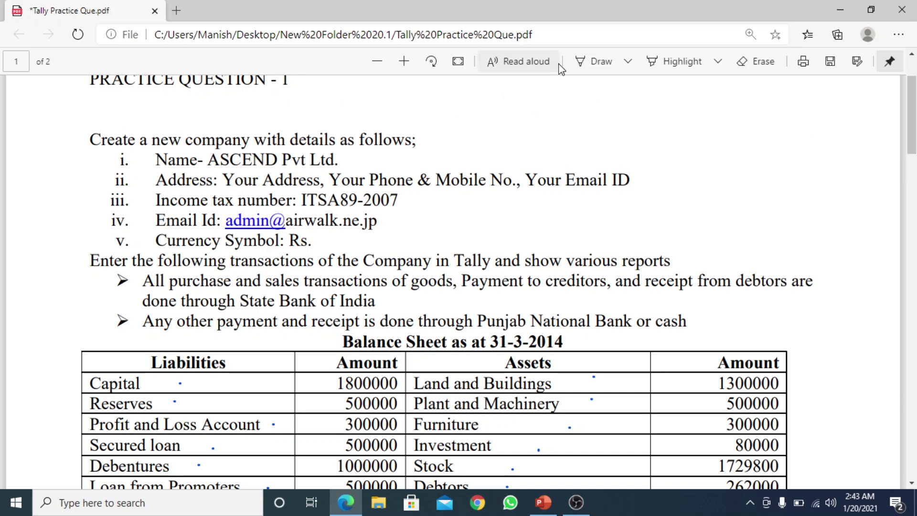
With the Draw pen, ink a blue bracket beside the company details
left_click(597, 61)
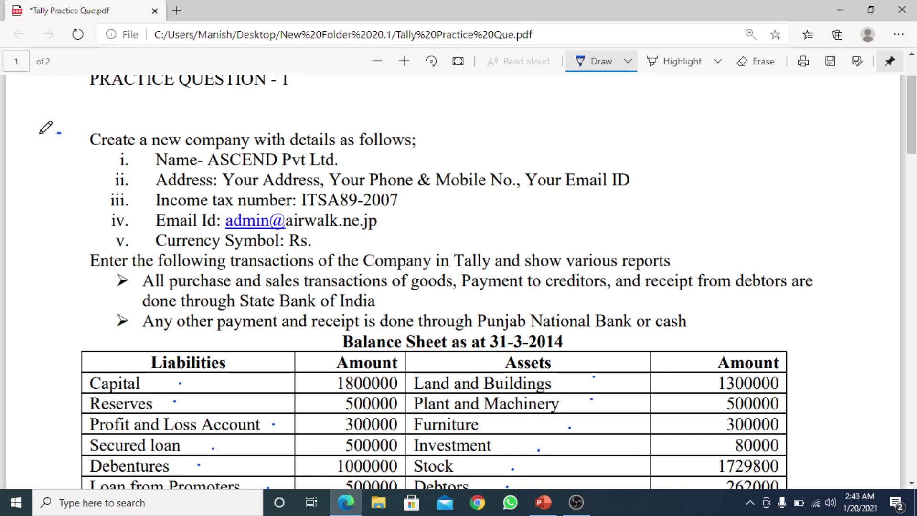
mouse_move(45, 128)
left_mouse_down()
mouse_move(27, 217)
mouse_move(27, 300)
mouse_move(78, 325)
left_mouse_up()
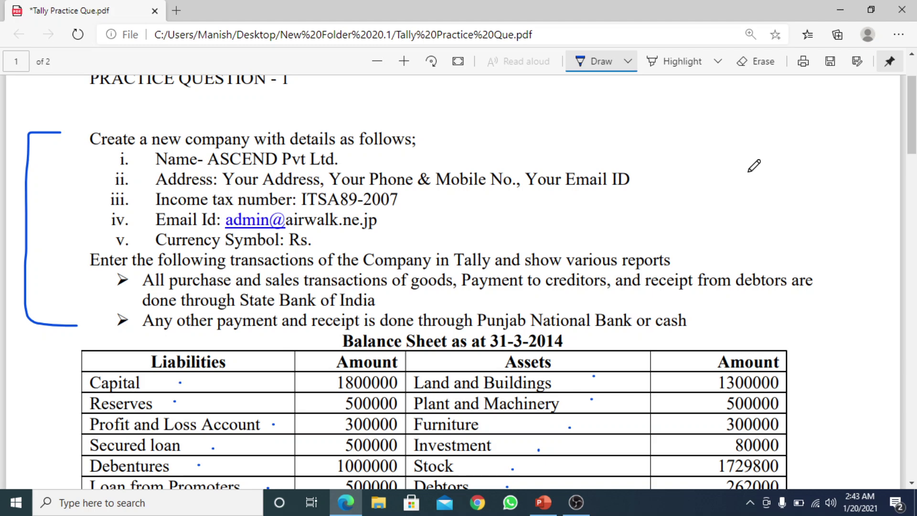
scroll(911, 119, "down", 1)
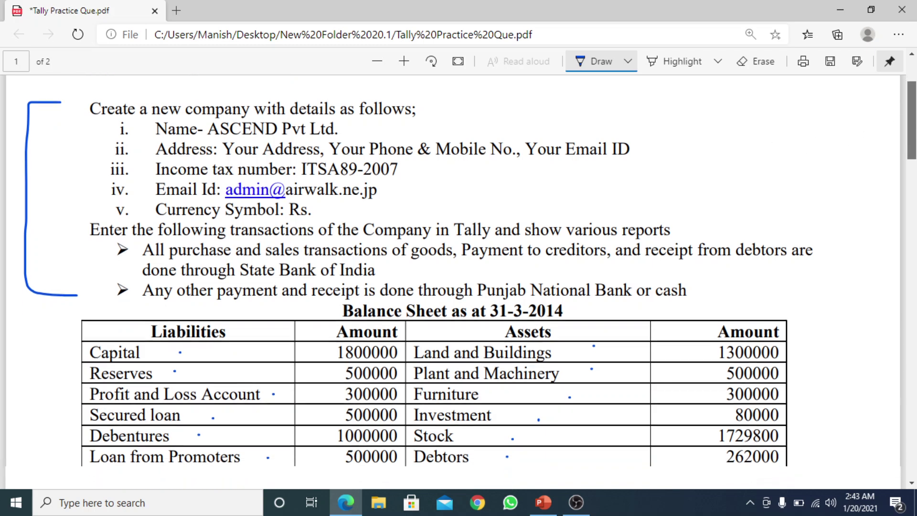
scroll(459, 282, "down", 5)
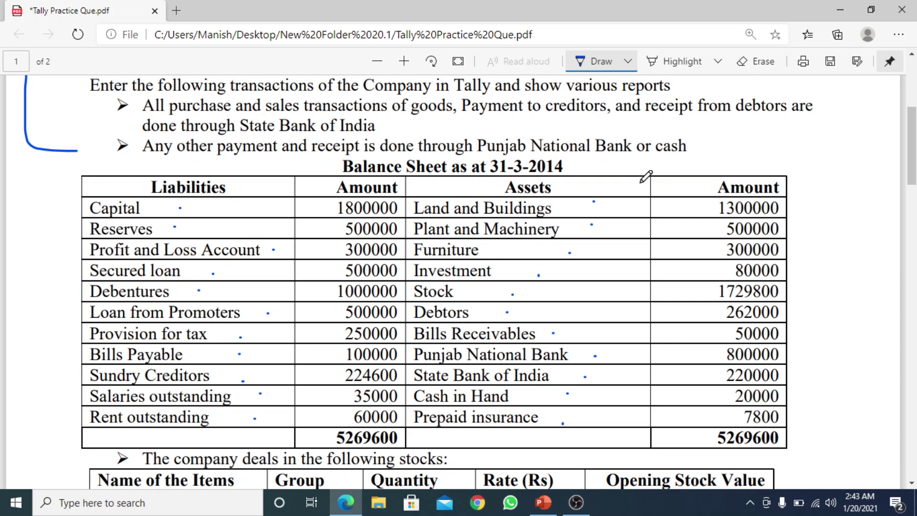
Tick the other payments and receipts line and bracket the balance sheet in the margin
mouse_move(764, 154)
left_mouse_down()
mouse_move(783, 156)
mouse_move(818, 126)
left_mouse_up()
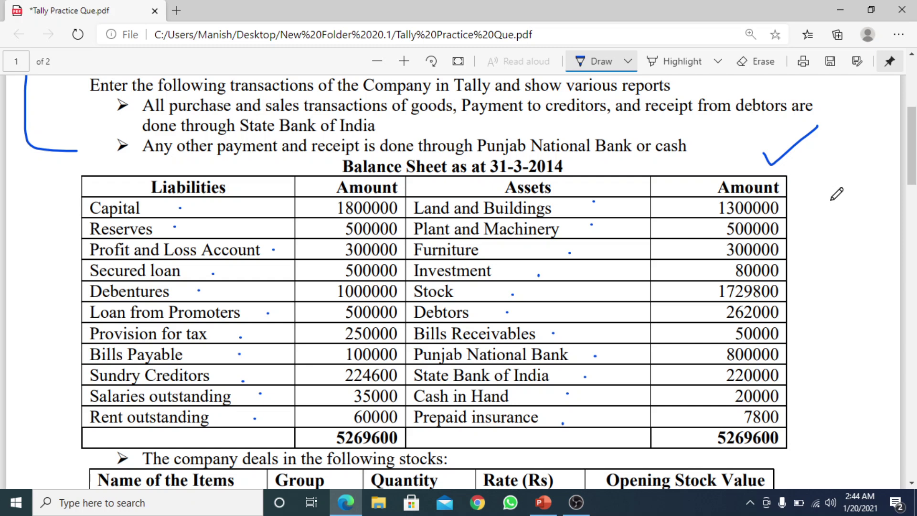
mouse_move(815, 169)
left_mouse_down()
mouse_move(835, 236)
mouse_move(841, 310)
mouse_move(837, 416)
mouse_move(823, 425)
left_mouse_up()
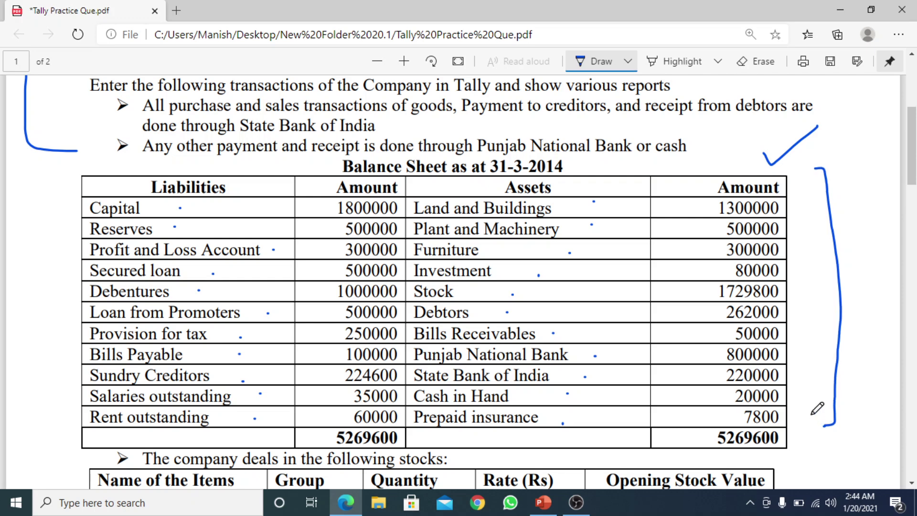
scroll(912, 183, "down", 5)
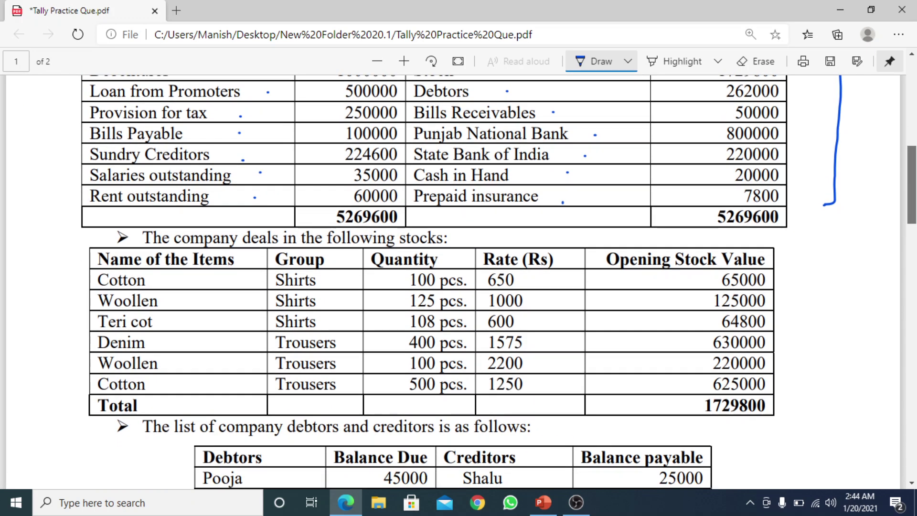
Tick the stock items table and the Debtors and Creditors headings
scroll(912, 186, "down", 1)
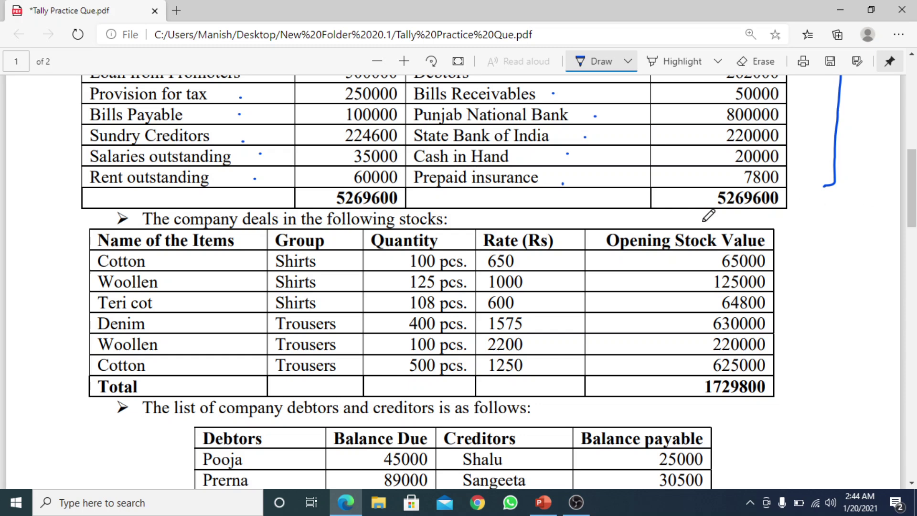
mouse_move(37, 258)
left_mouse_down()
mouse_move(39, 265)
mouse_move(62, 242)
left_mouse_up()
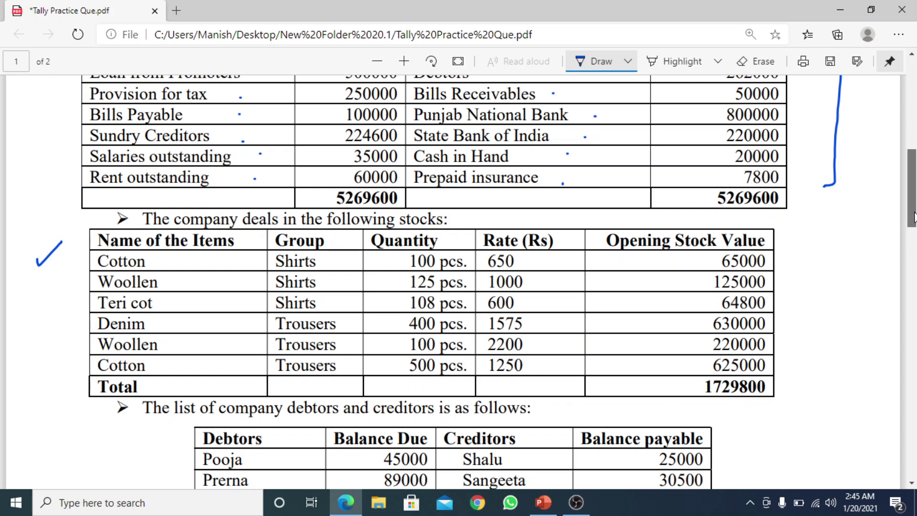
scroll(912, 210, "down", 4)
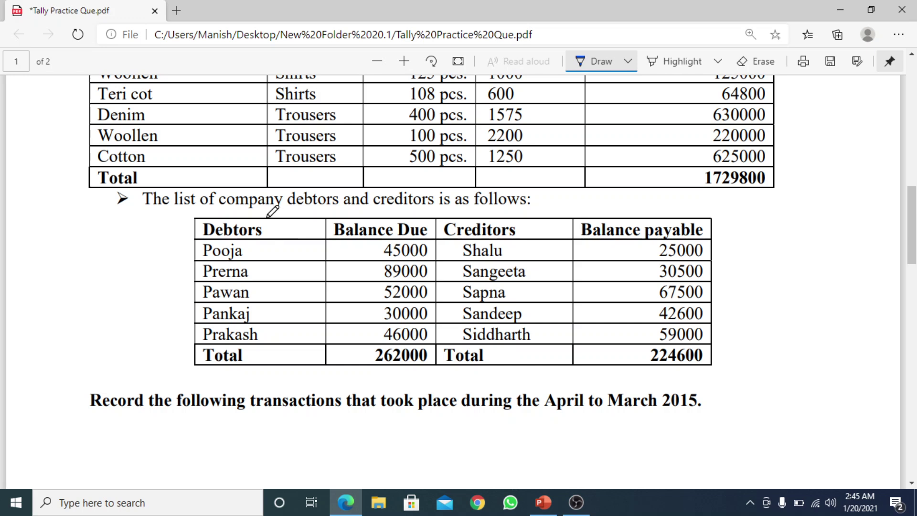
left_click_drag(267, 217, 302, 203)
left_click_drag(524, 221, 529, 229)
left_click_drag(529, 228, 562, 194)
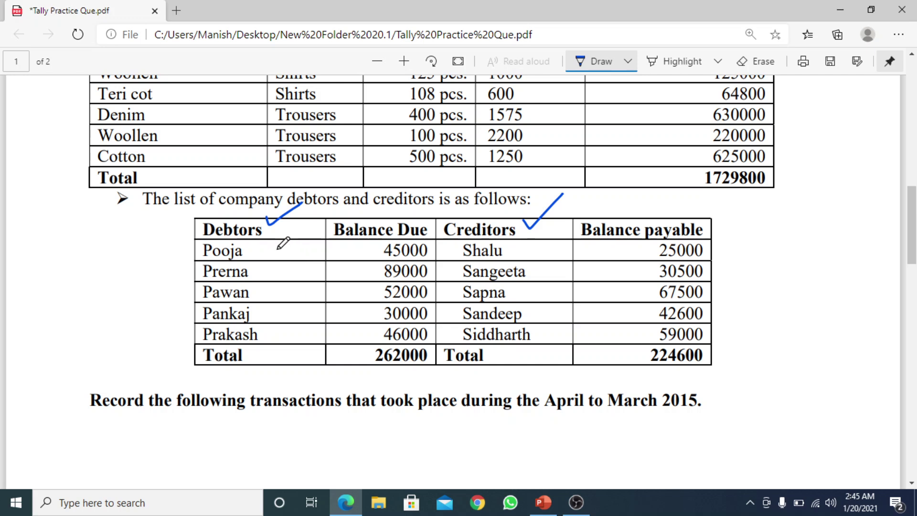
Draw braces down the debtor names and creditor names columns
left_click_drag(277, 247, 288, 349)
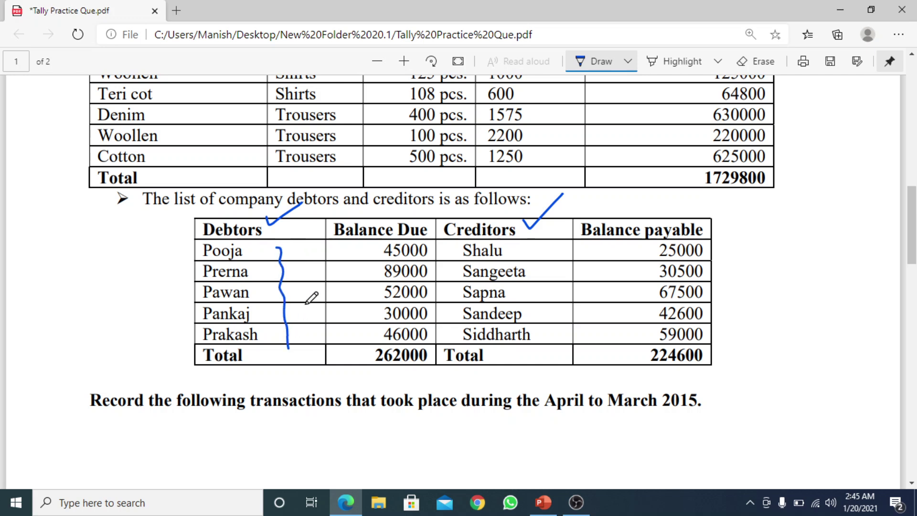
left_click(537, 245)
left_click_drag(538, 245, 553, 337)
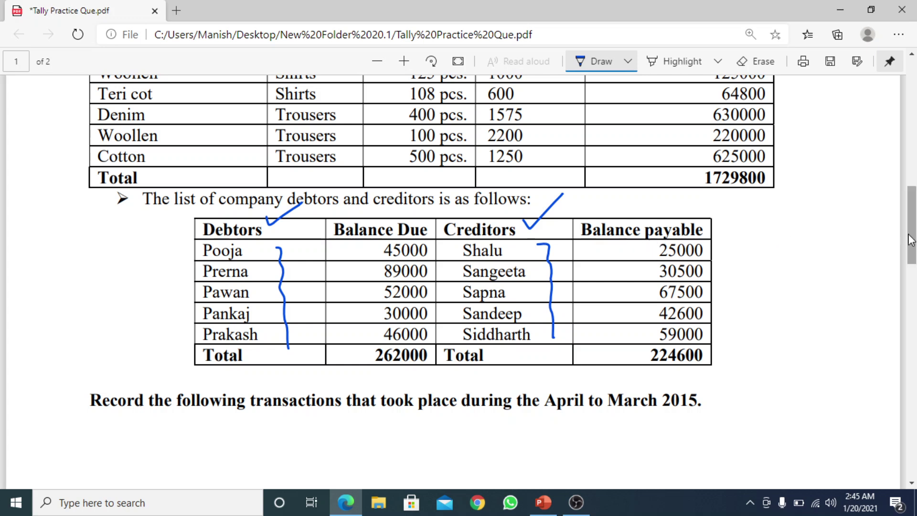
left_click_drag(912, 234, 912, 310)
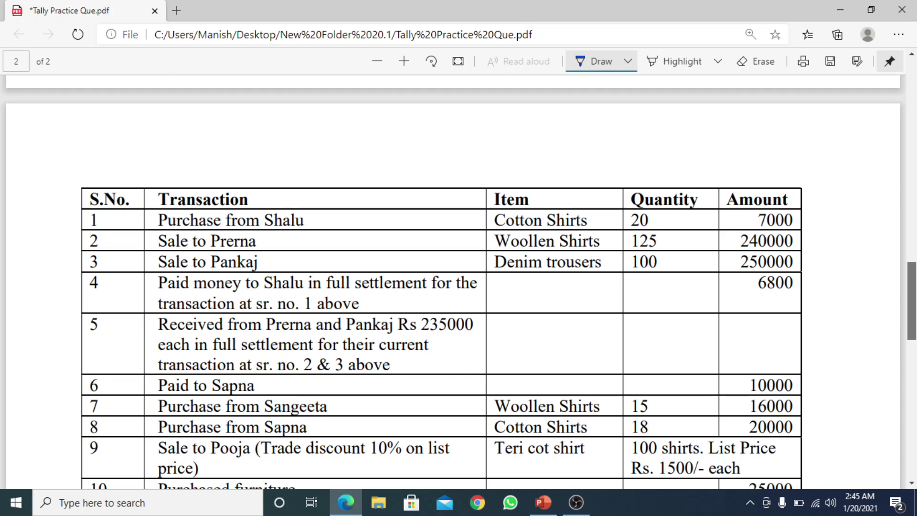
scroll(441, 311, "down", 1)
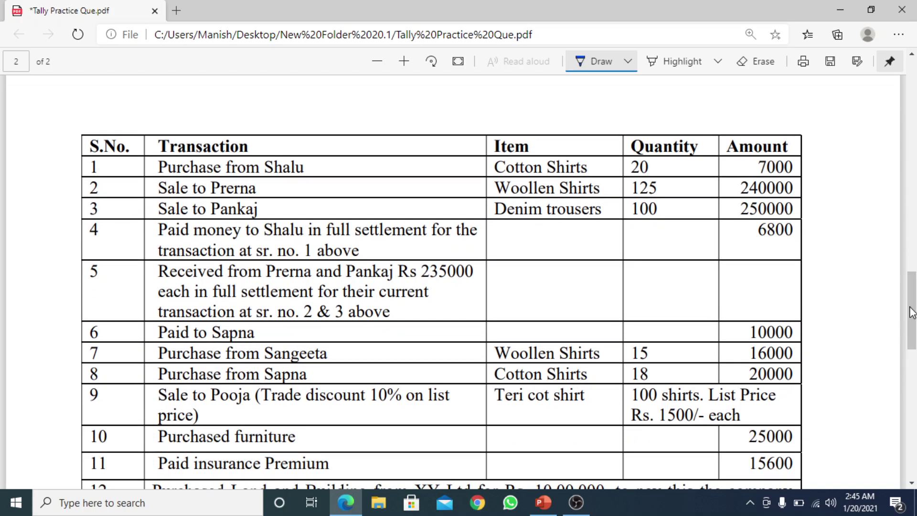
left_click_drag(912, 313, 912, 390)
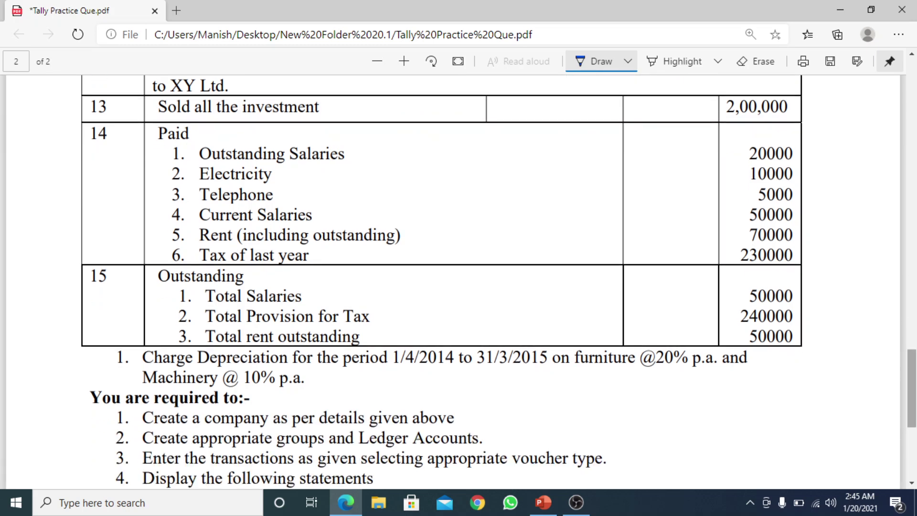
left_click_drag(913, 395, 912, 191)
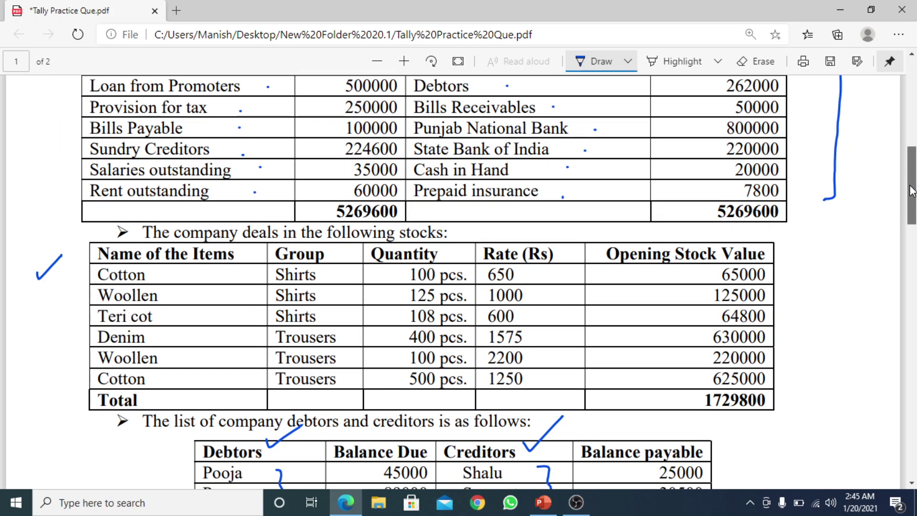
left_click_drag(912, 191, 912, 121)
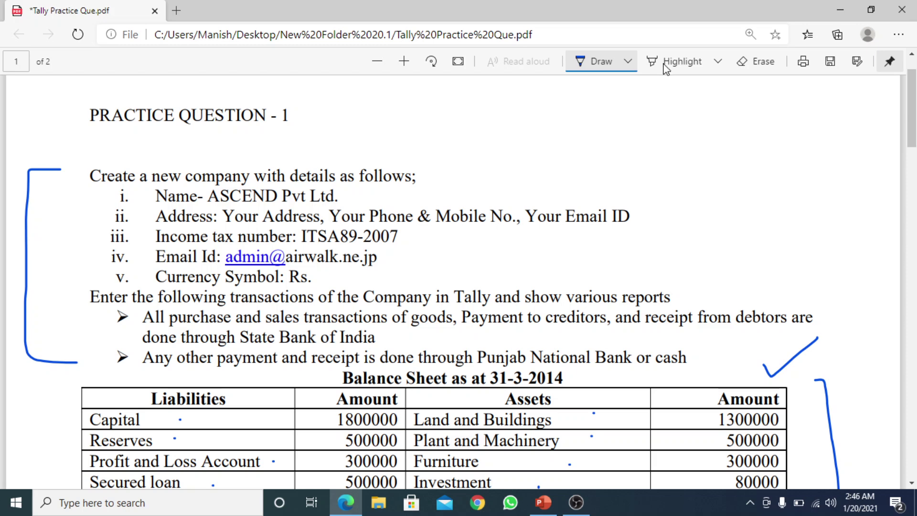
Minimize Edge, PowerPoint and OBS to reveal the desktop
left_click(840, 10)
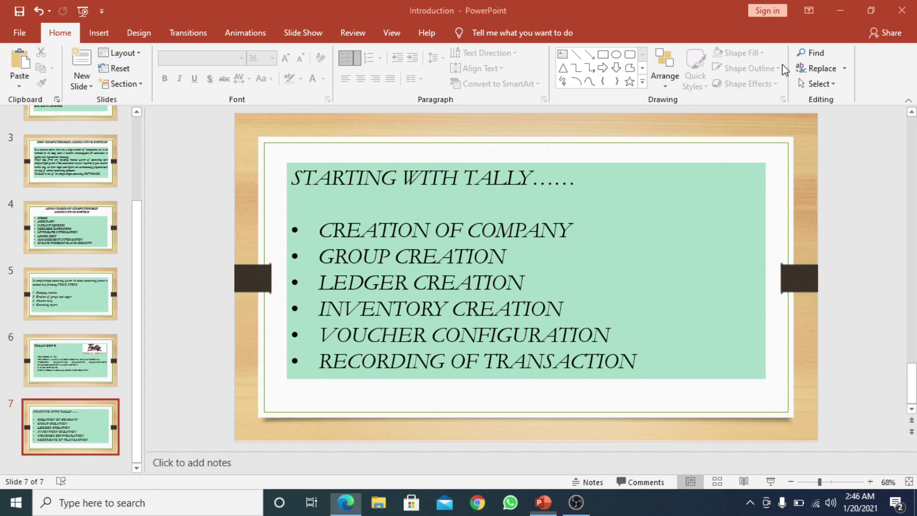
left_click(841, 10)
left_click(834, 9)
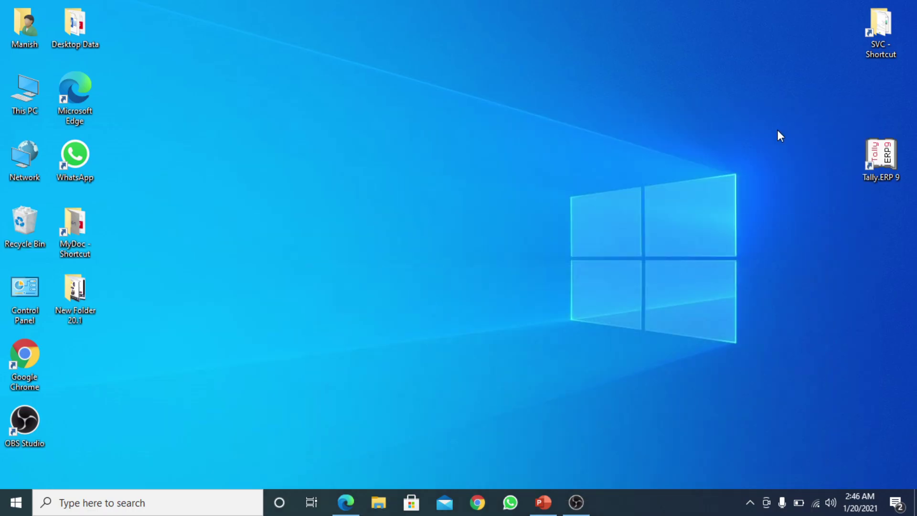
Refresh the desktop and open Tally.ERP 9 from its desktop shortcut
right_click(749, 148)
left_click(778, 187)
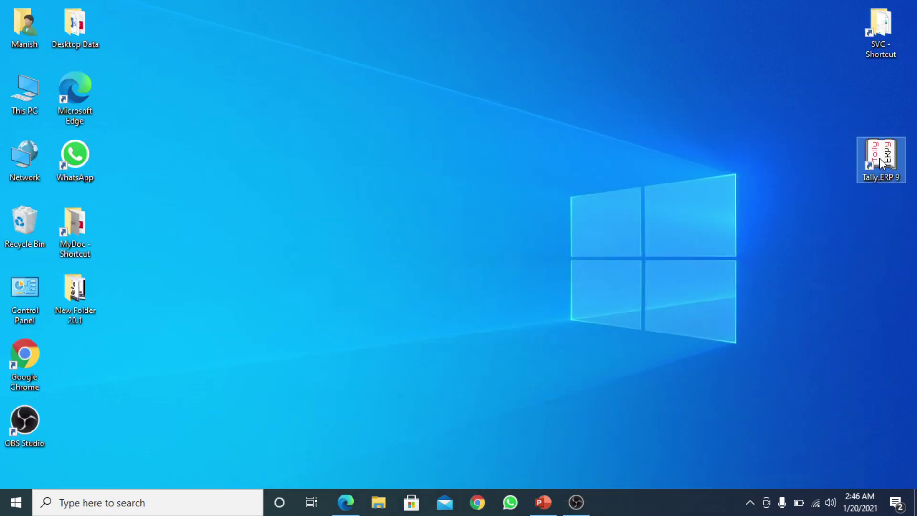
right_click(879, 158)
left_click(823, 172)
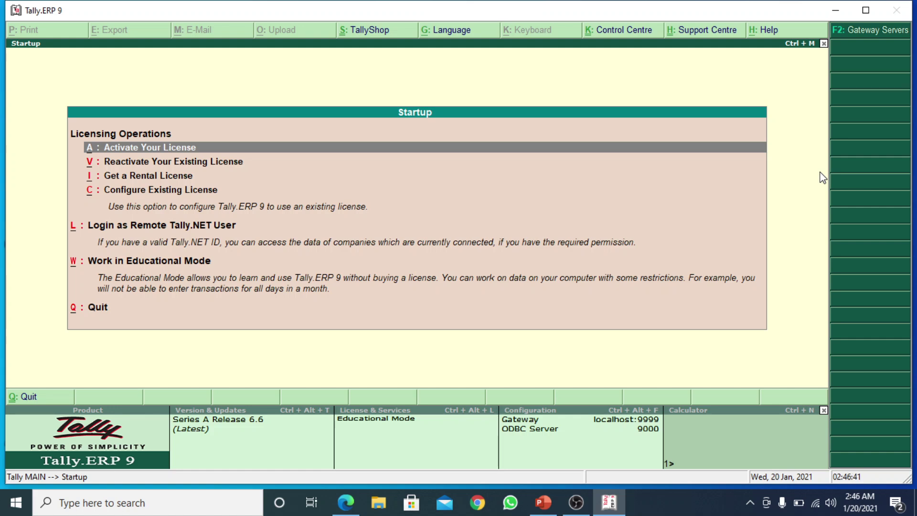
Choose Work in Educational Mode and open F3: Cmp Info from the Gateway of Tally
key("Down")
key("Down")
key("Down")
key("Down")
key("Down")
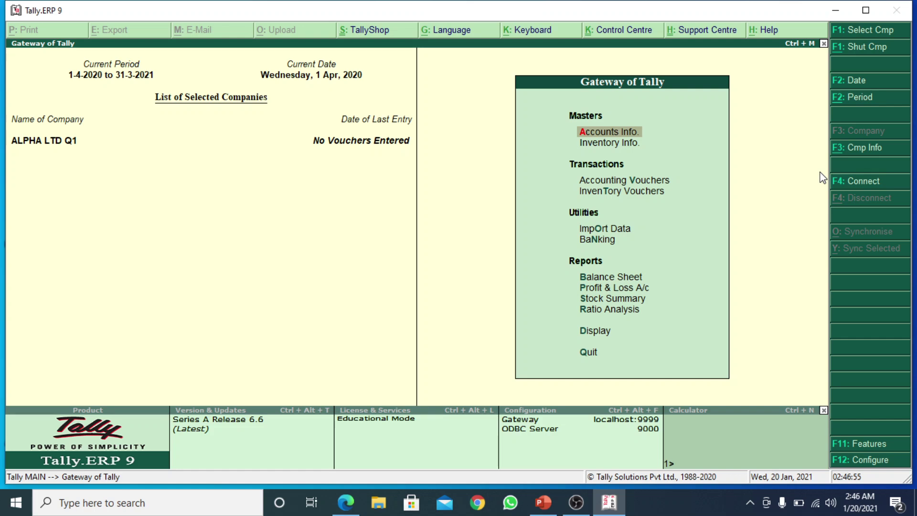
left_click(869, 149)
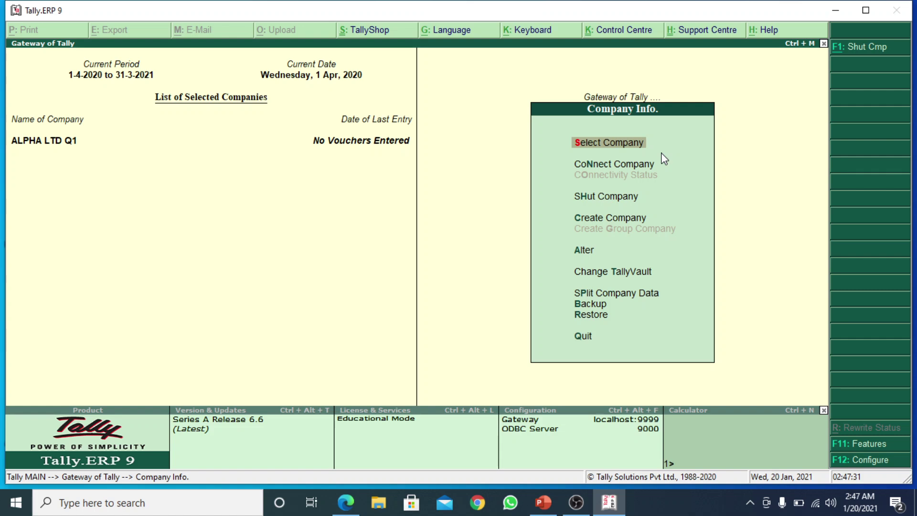
key("Down")
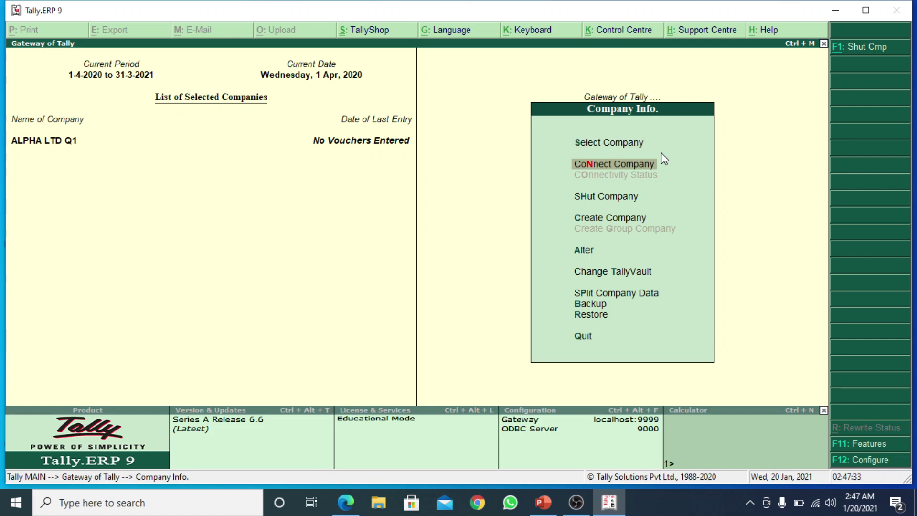
key("Down")
key("Down")
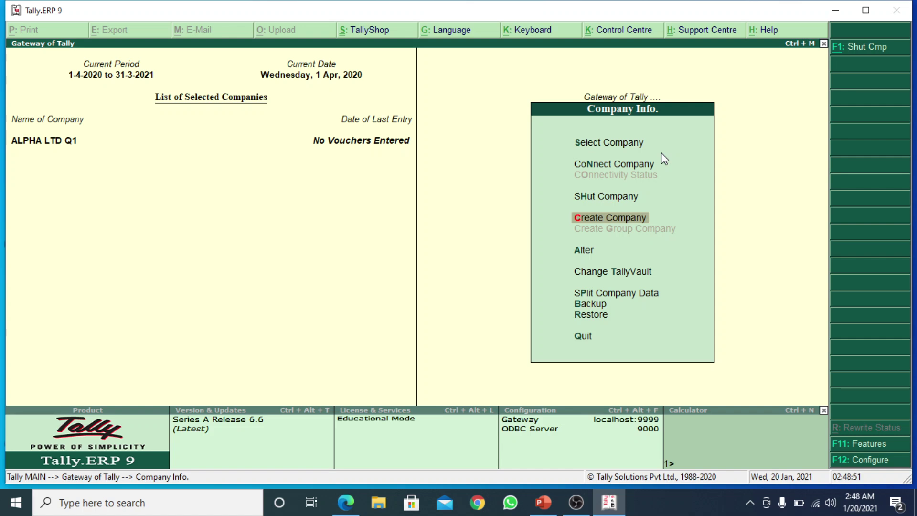
Select Create Company in Company Info. to open a blank Company Creation form
key("Up")
key("Down")
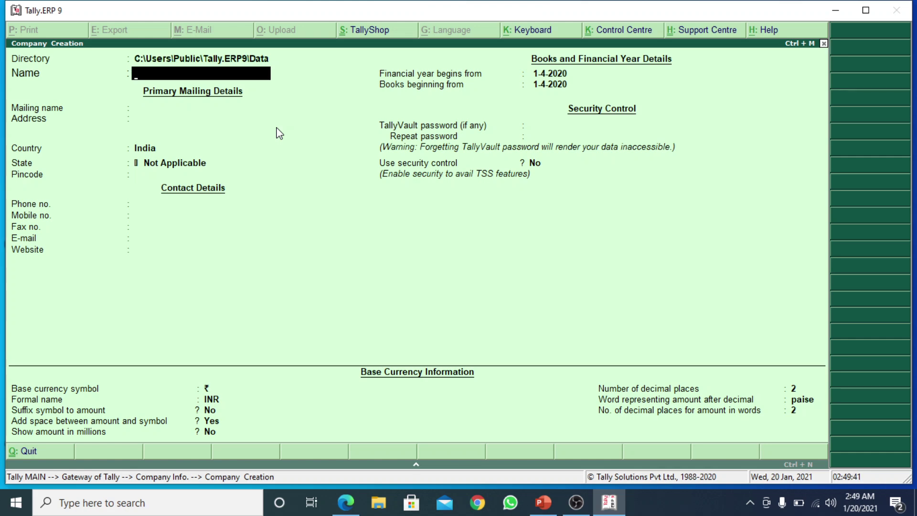
key("alt+Tab")
key("alt+Tab")
key("alt+Tab")
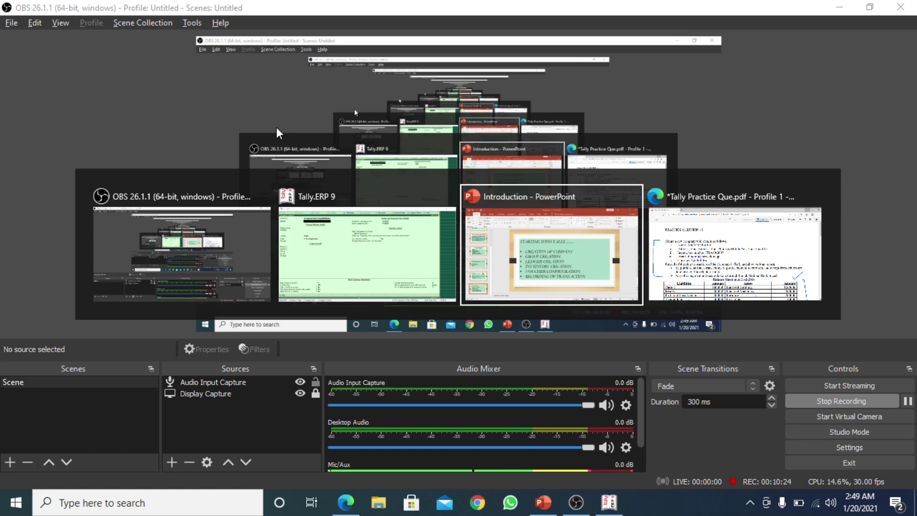
key("alt+Tab")
key("alt+Tab")
key("alt+Tab")
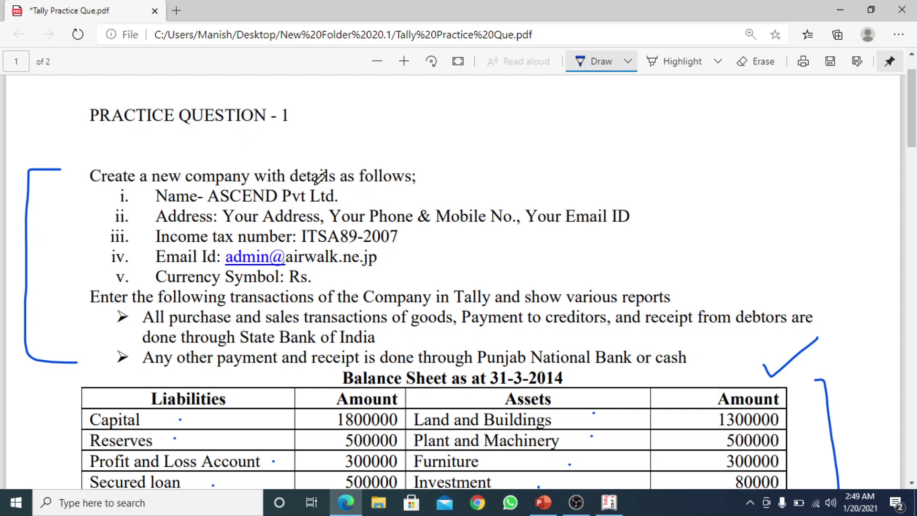
Underline 'details as', tick item i. and underline 'ASCEND Pvt Ltd' in the PDF
left_click_drag(305, 184, 406, 185)
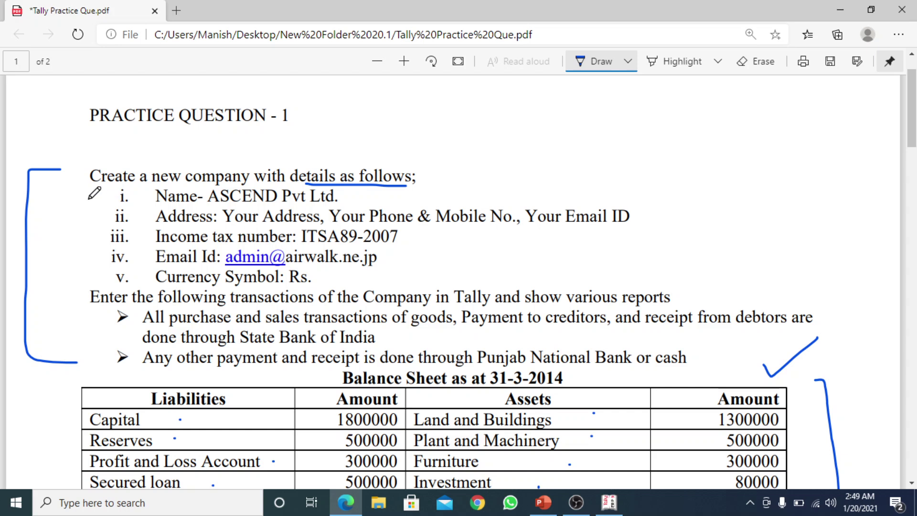
left_click_drag(89, 199, 129, 178)
left_click_drag(208, 205, 336, 204)
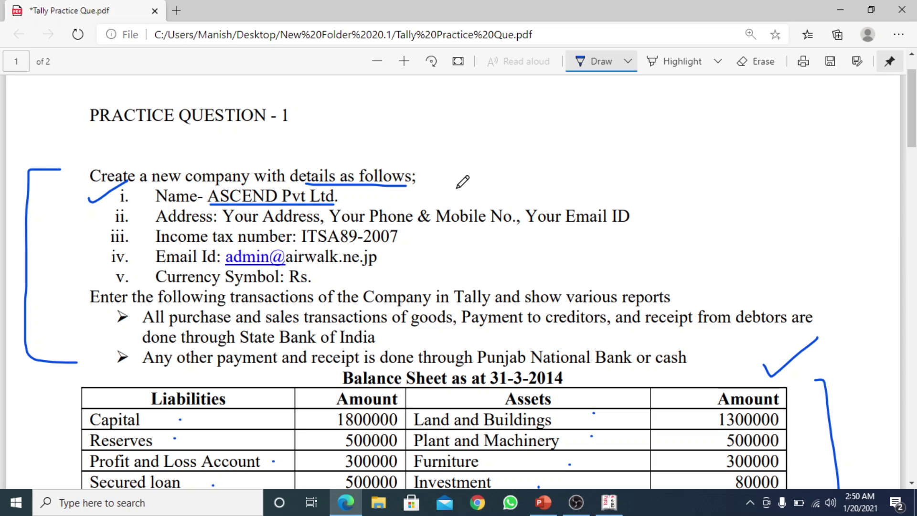
key("alt+Tab")
key("alt+Tab")
key("alt+Tab")
key("alt+Tab")
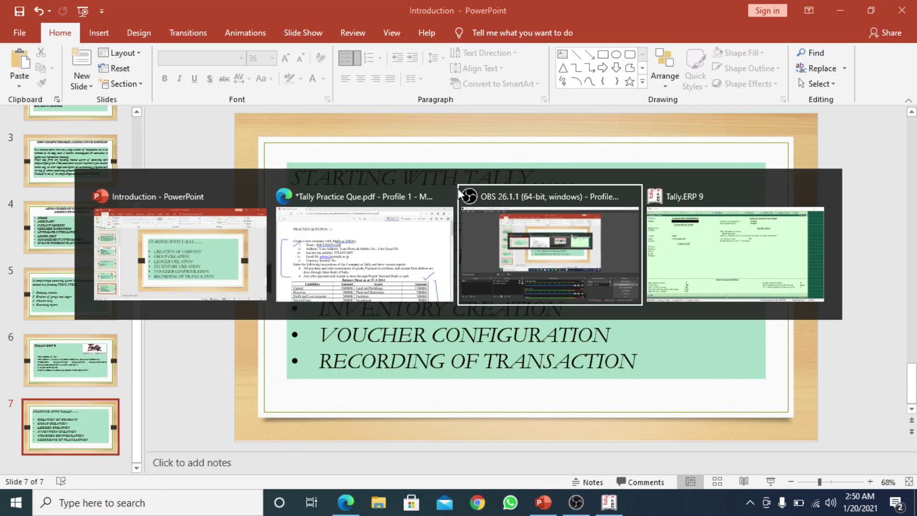
Type ASCEND PVT LTD into the Company Creation Name field
key("alt+Tab")
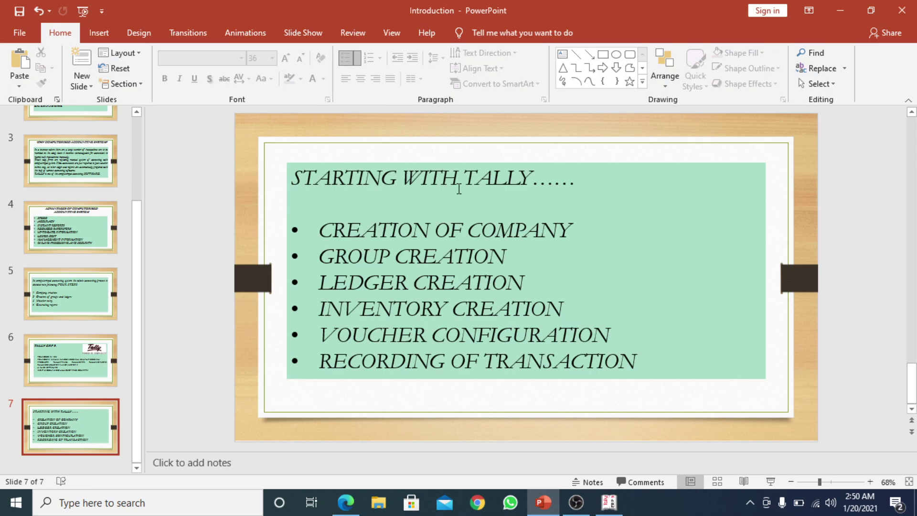
key("alt+Tab")
type("A")
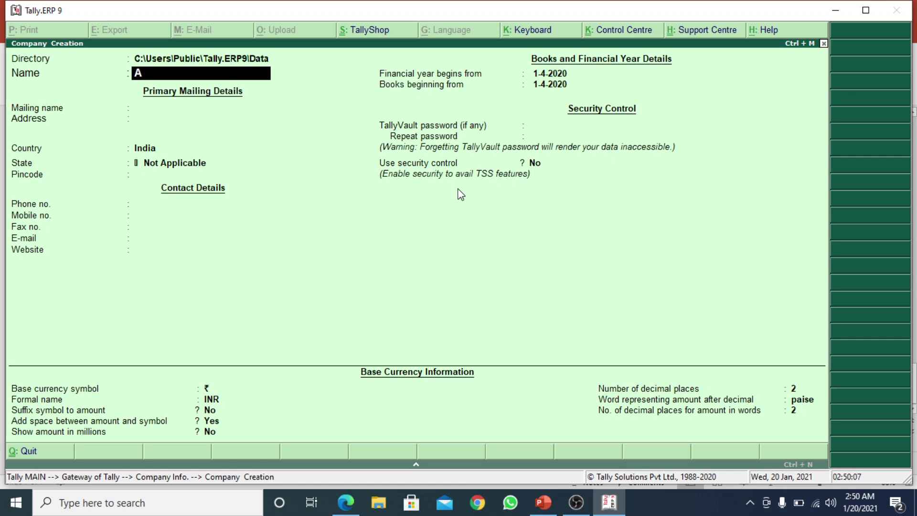
type("SCEND PVT")
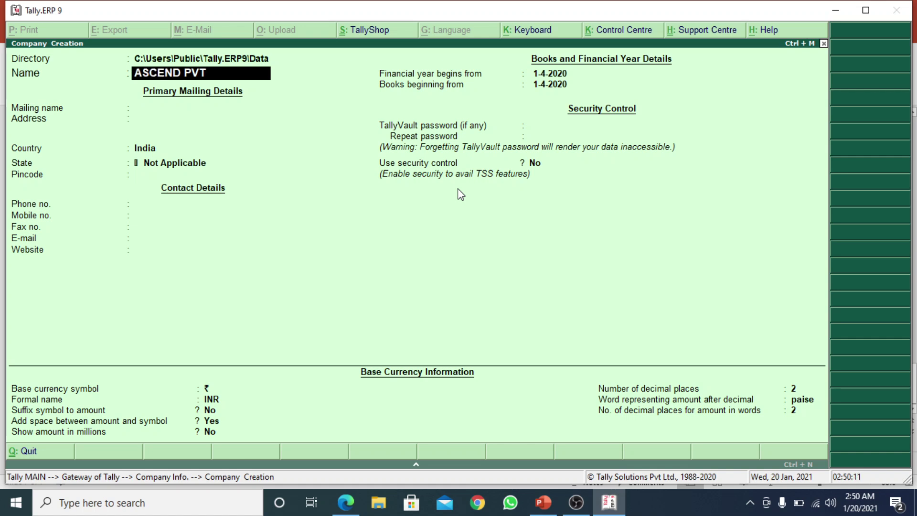
type("LTD")
left_click(345, 502)
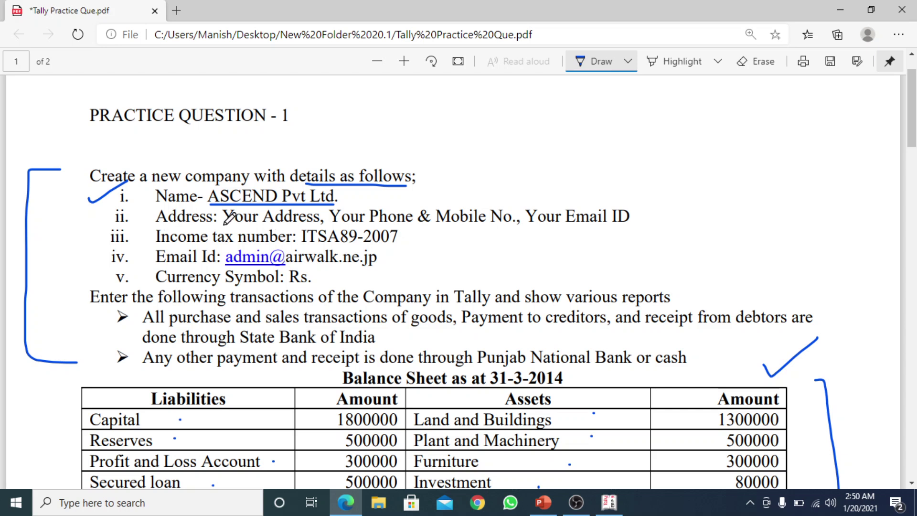
Underline 'Address' and 'Your Address' in item ii of the practice PDF
left_click_drag(223, 223, 265, 220)
left_click_drag(166, 228, 317, 223)
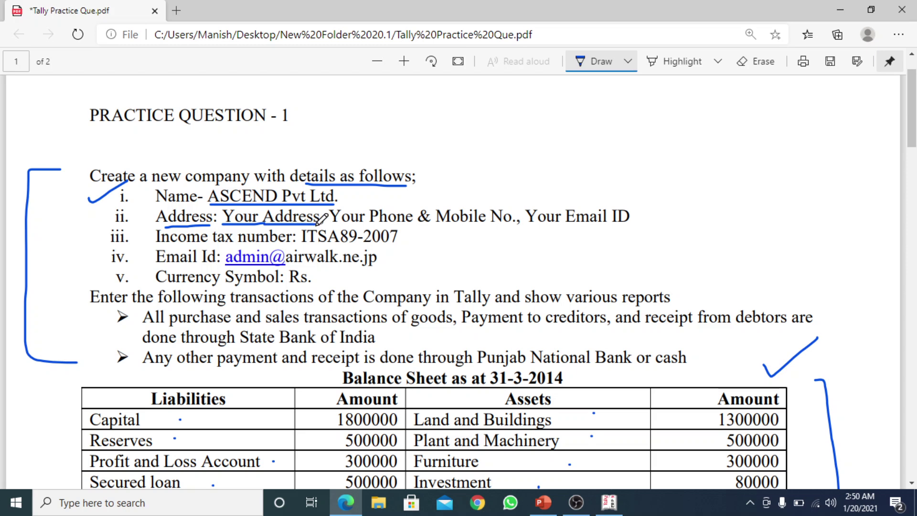
key("alt+Tab")
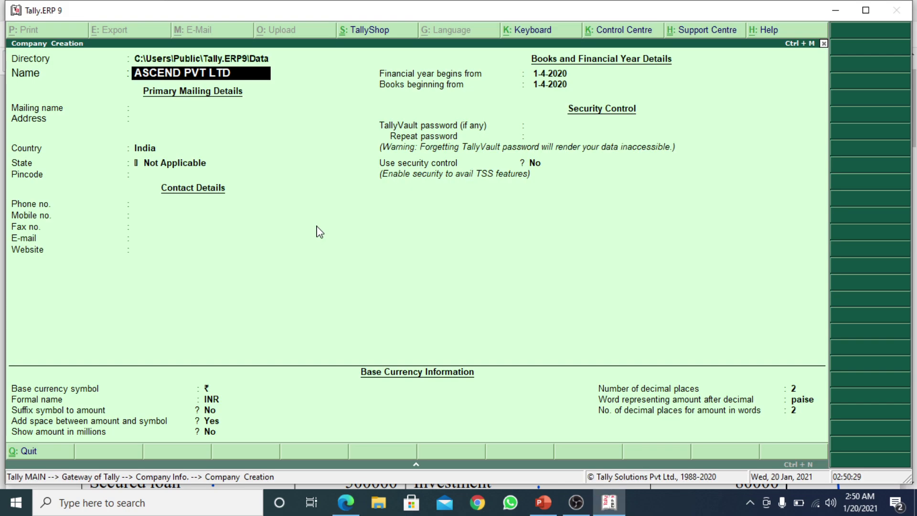
Enter the mailing address, keep India as country, choose Delhi as state and enter the pincode
key("Return")
key("Return")
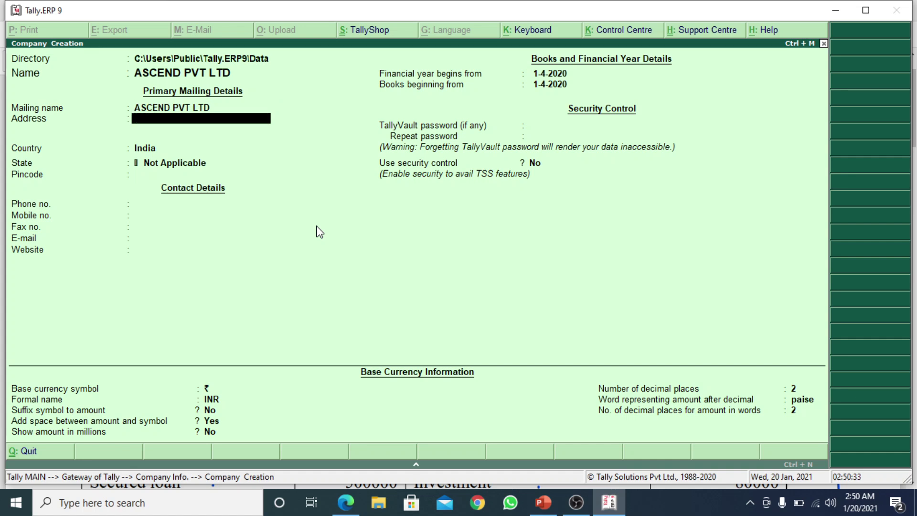
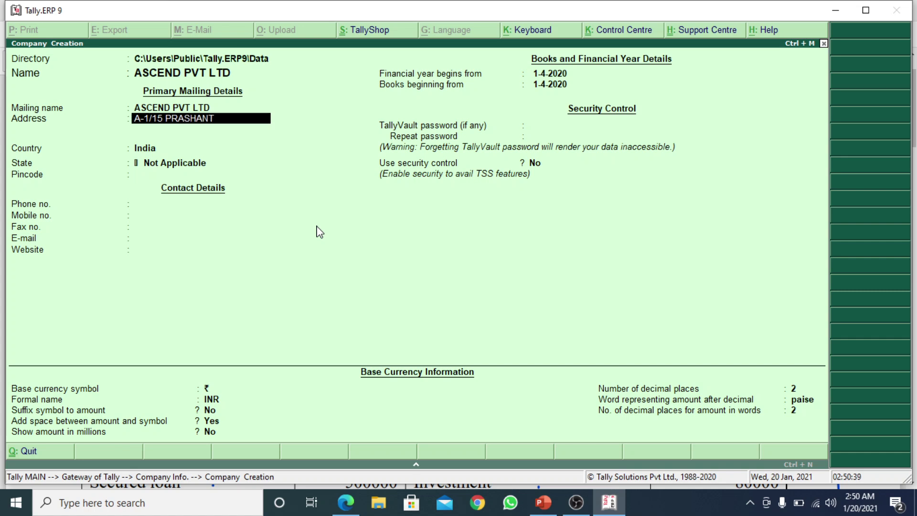
key("Return")
key("Return")
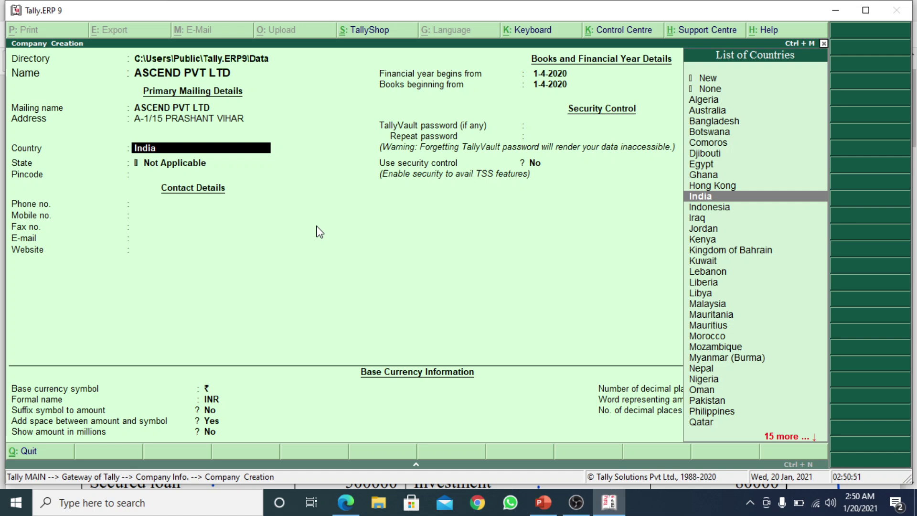
key("Return")
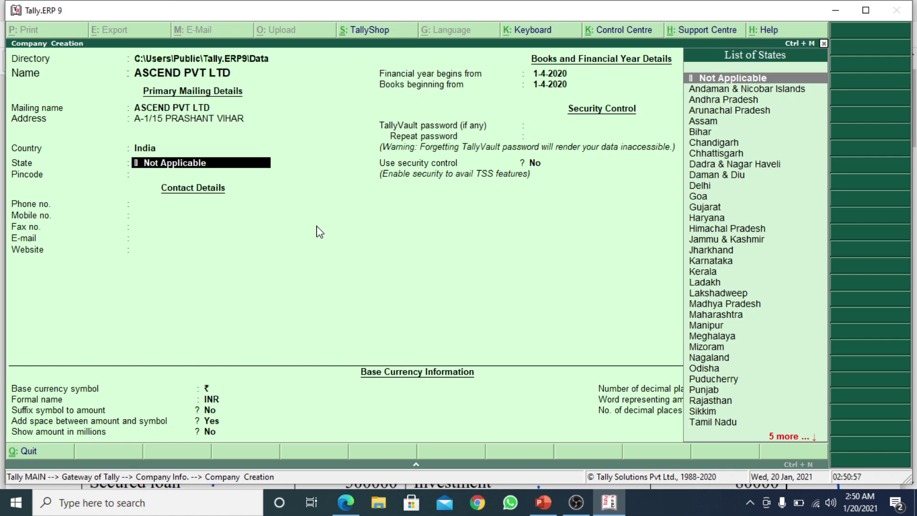
key("Down")
key("Down")
key("Down")
key("Down")
key("Down")
key("Down")
key("Down")
key("Down")
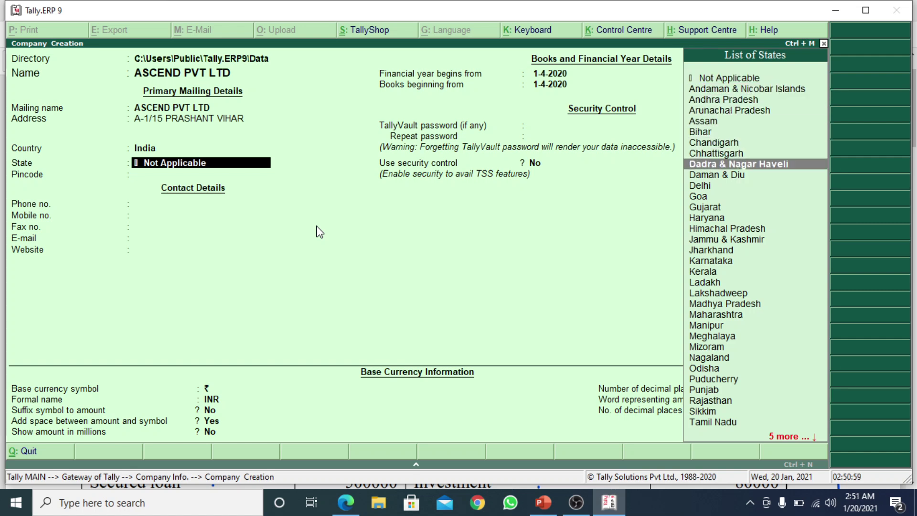
key("Down")
key("Down")
key("Return")
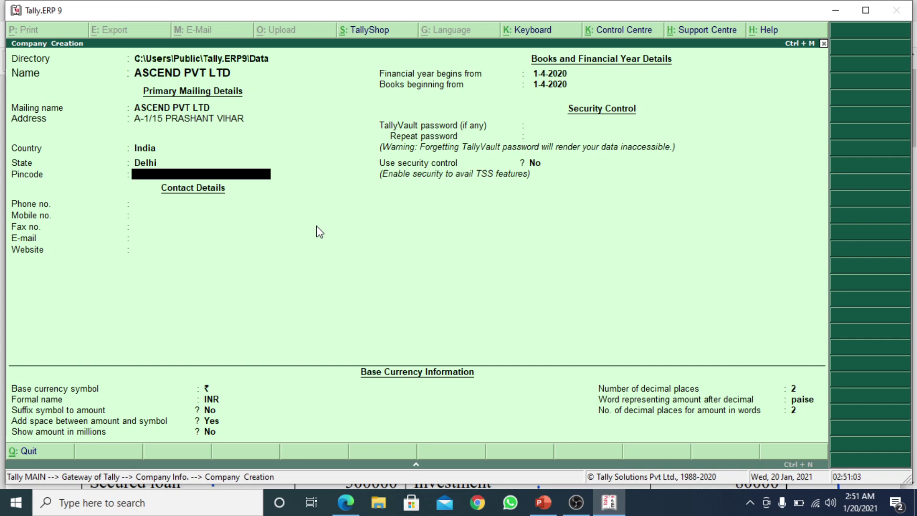
type("110085")
key("Return")
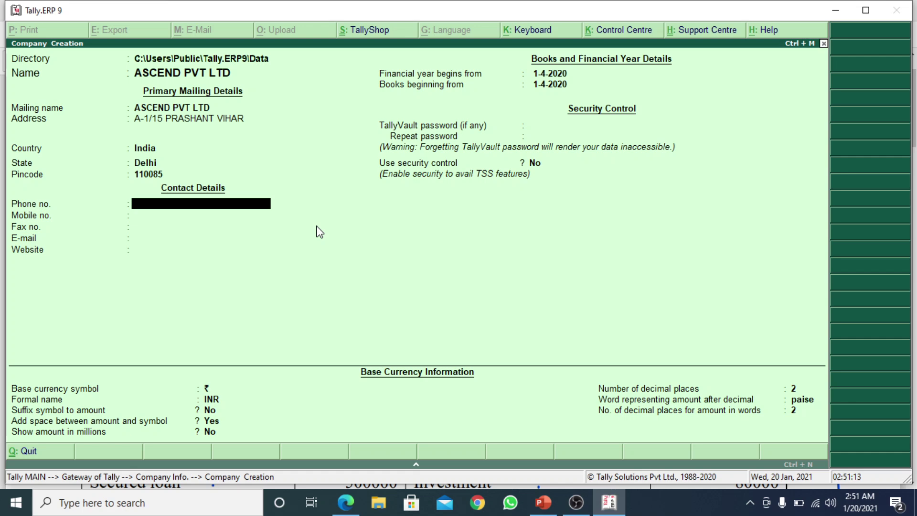
In the PDF, underline 'Phone & Mobile No.' and 'Your Email ID' and tick the phone requirement
key("alt+Tab")
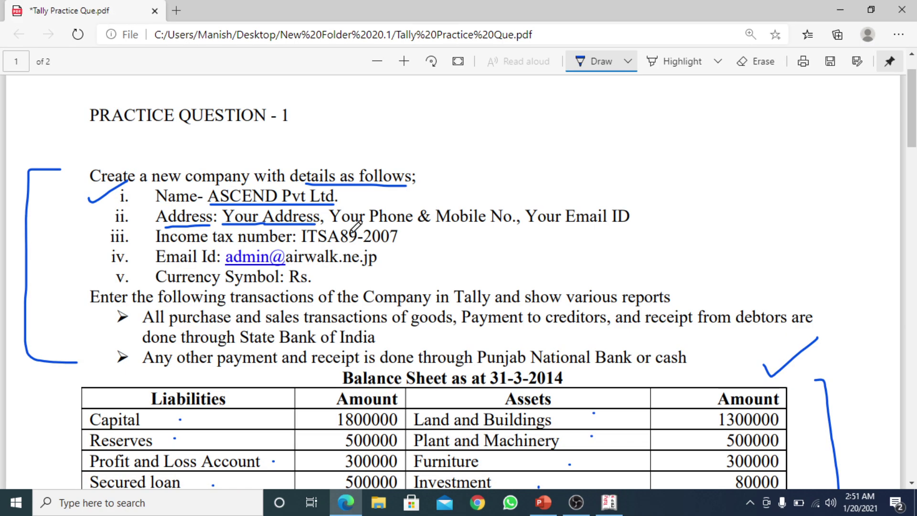
left_click_drag(383, 232, 503, 222)
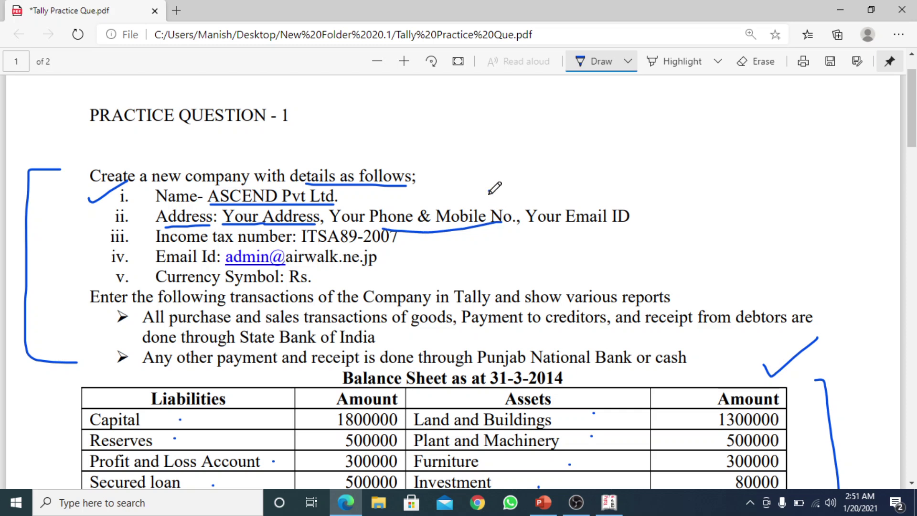
left_click_drag(489, 190, 535, 169)
left_click_drag(544, 234, 629, 220)
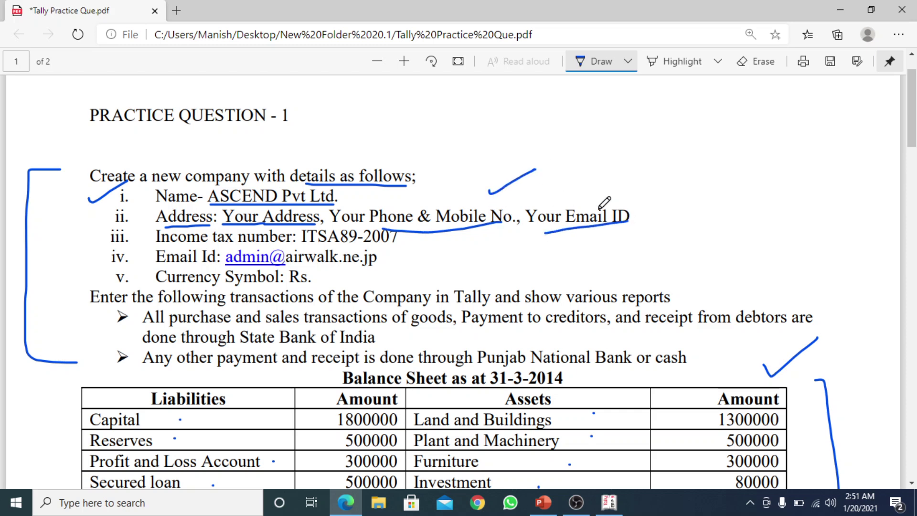
key("alt+Tab")
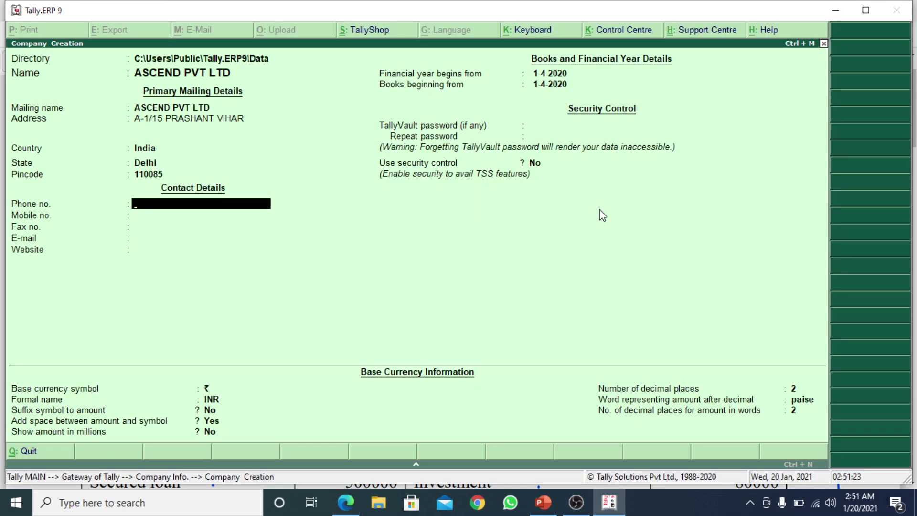
Enter the company's phone number and mobile number
key("Return")
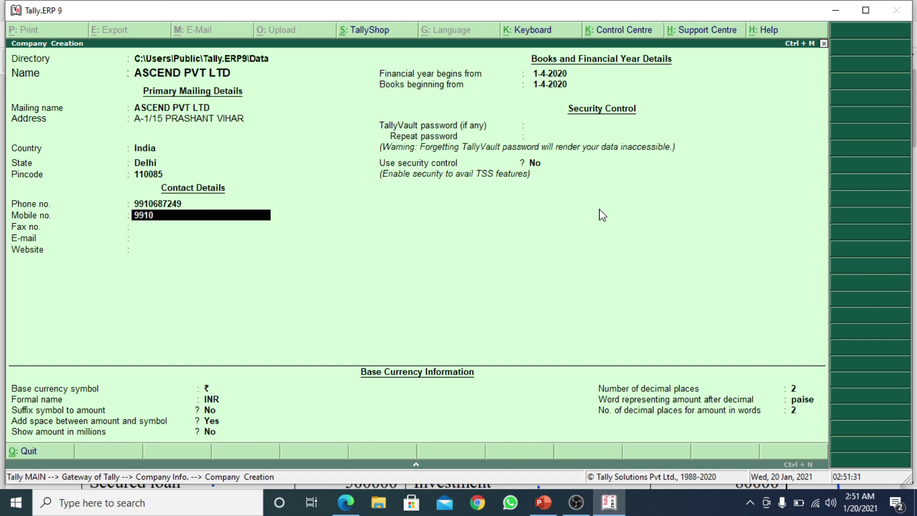
key("Return")
key("Return")
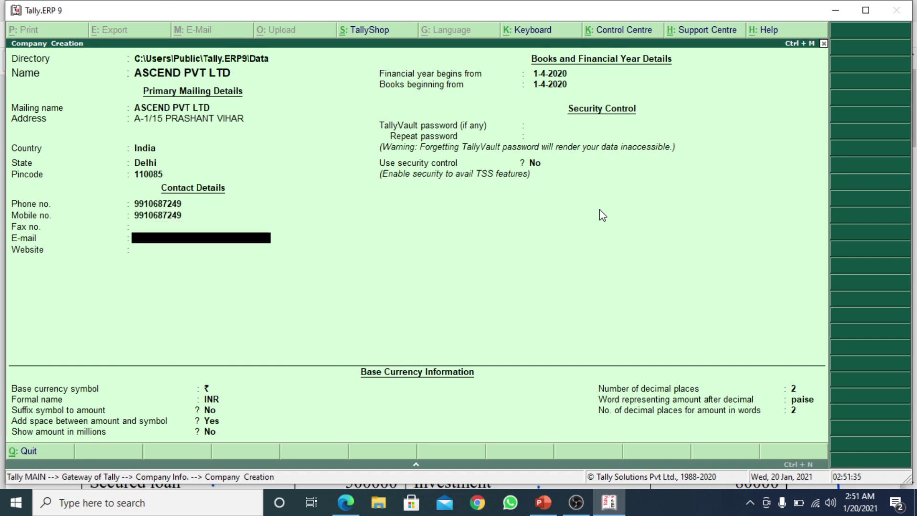
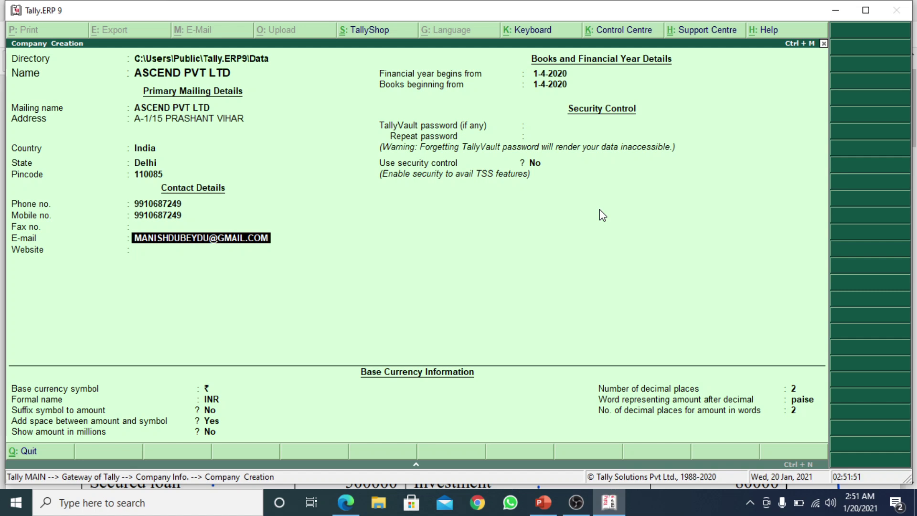
Enter the company's e-mail address, correcting the mistyped ending
key("Return")
key("Return")
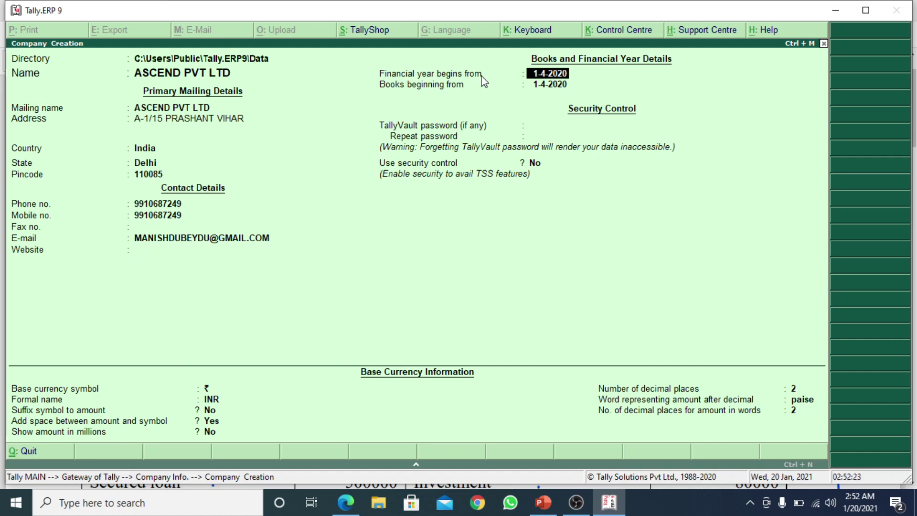
Keep the 1-4-2020 financial year and books dates, leave TallyVault blank, then switch to the PDF
key("Return")
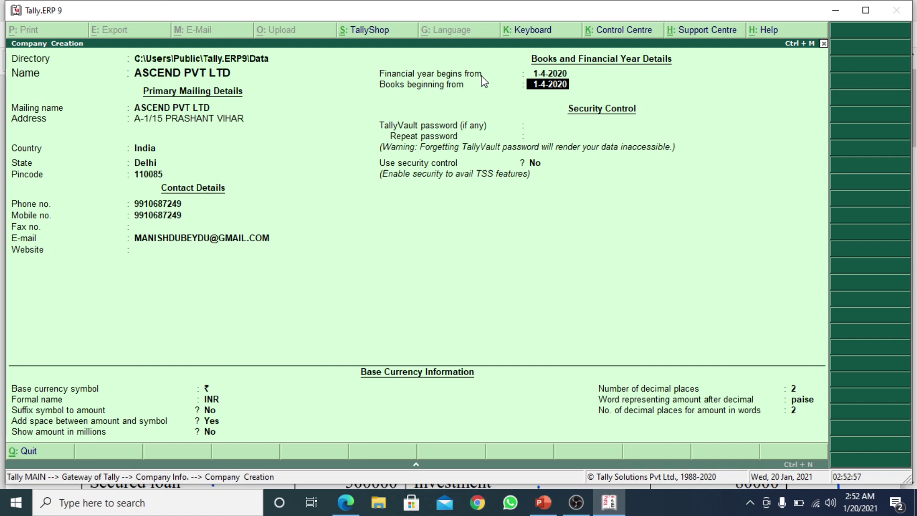
key("Return")
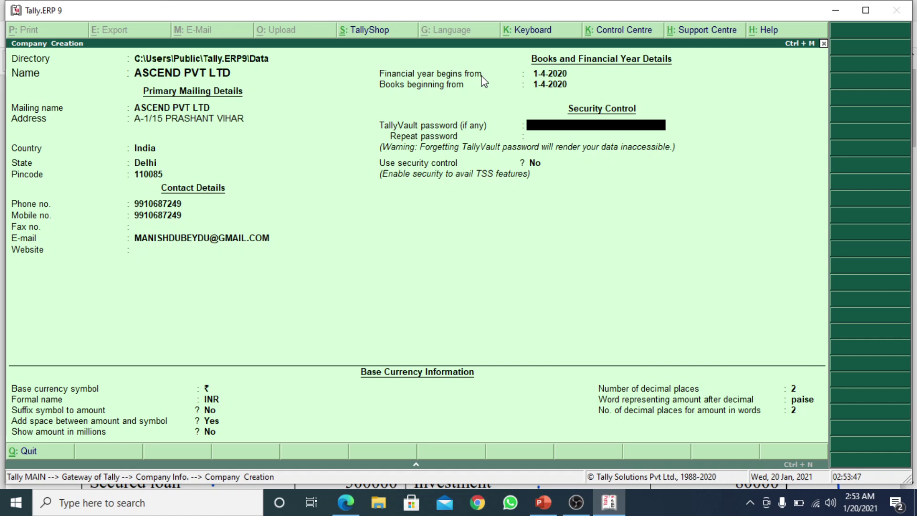
key("Return")
key("Return")
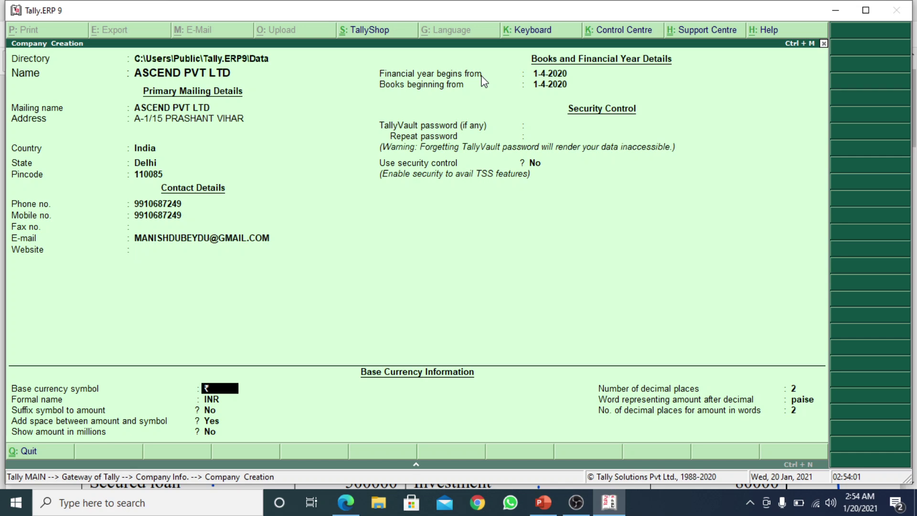
key("alt+Tab")
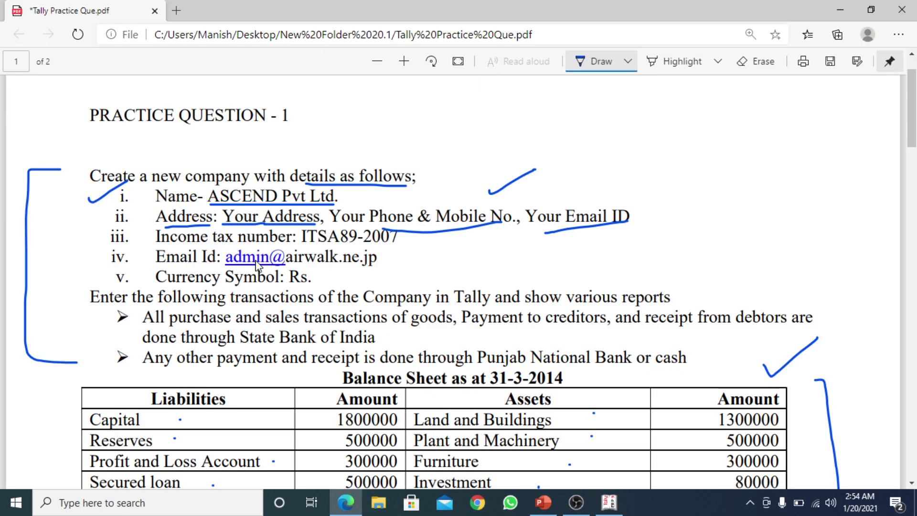
Mark Rs., income tax number, e-mail id and Currency Symbol on the PDF, then return to Tally
left_click(293, 285)
left_click_drag(297, 287, 312, 286)
mouse_move(99, 239)
left_mouse_down()
mouse_move(150, 228)
mouse_move(135, 242)
mouse_move(385, 246)
left_mouse_up()
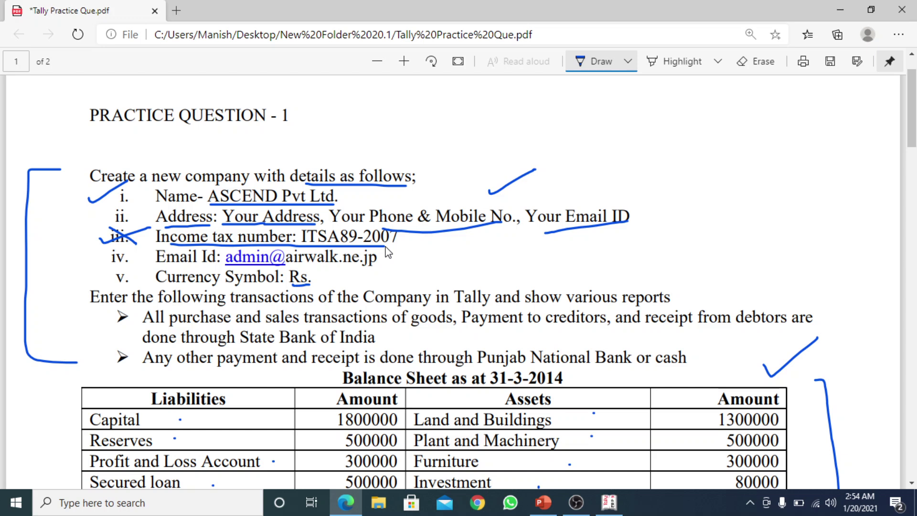
left_click_drag(387, 258, 432, 236)
left_click_drag(185, 285, 283, 286)
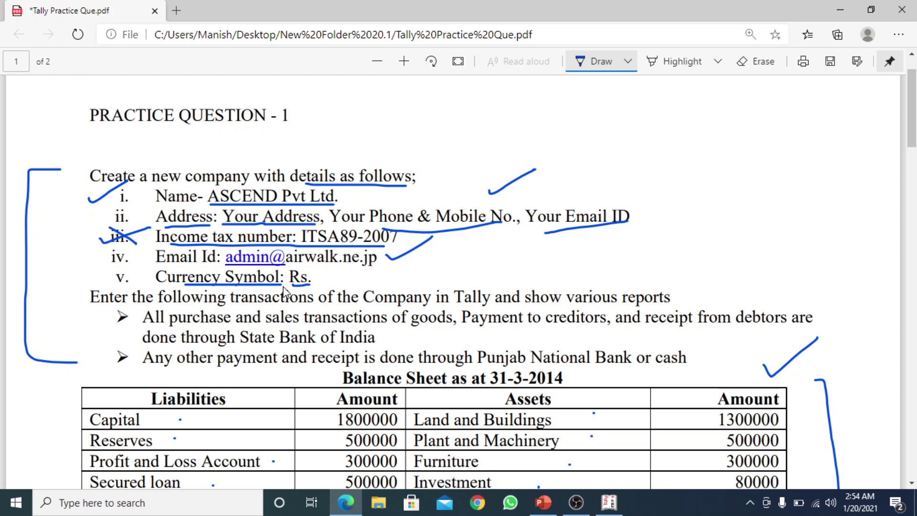
key("alt+Tab")
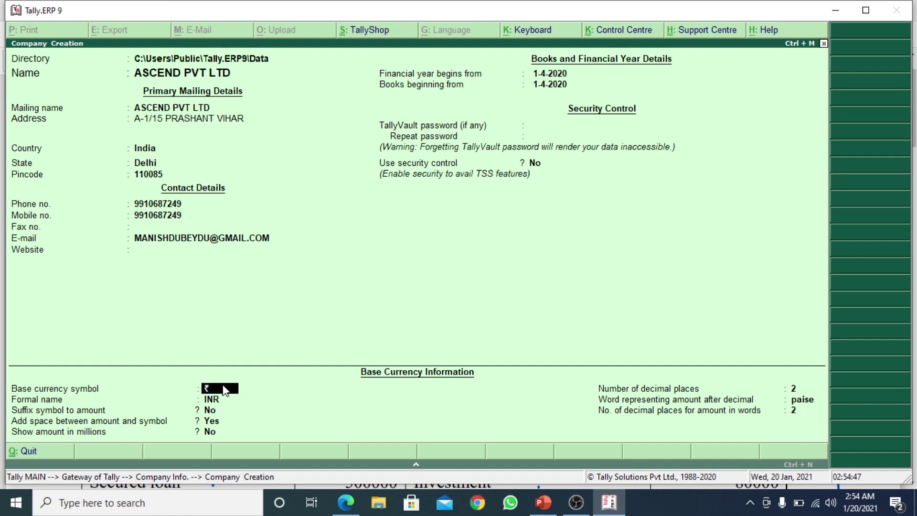
Change the base currency symbol to Rs
type("r")
key("BackSpace")
type("RS")
key("BackSpace")
type("s")
Keep the remaining currency and decimal fields as they are to reach the Accept prompt
key("Return")
key("Return")
key("Return")
key("Return")
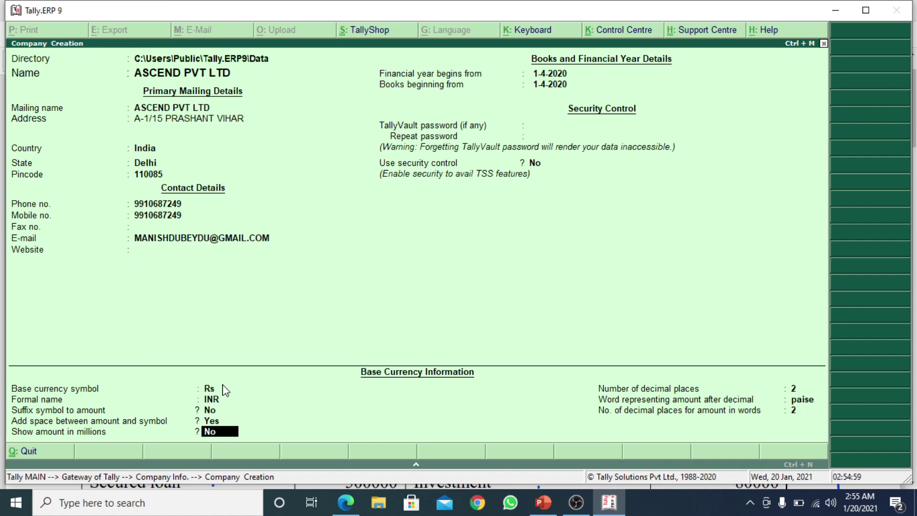
key("Return")
key("Return")
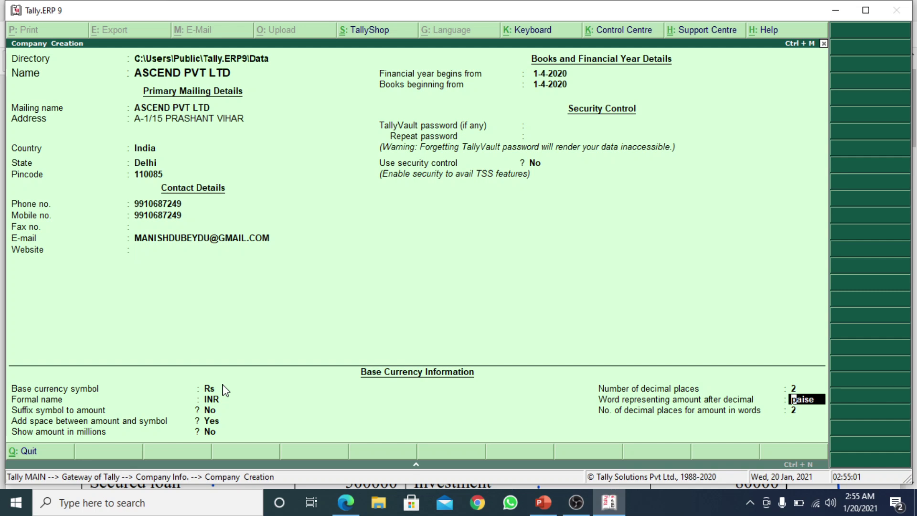
key("Return")
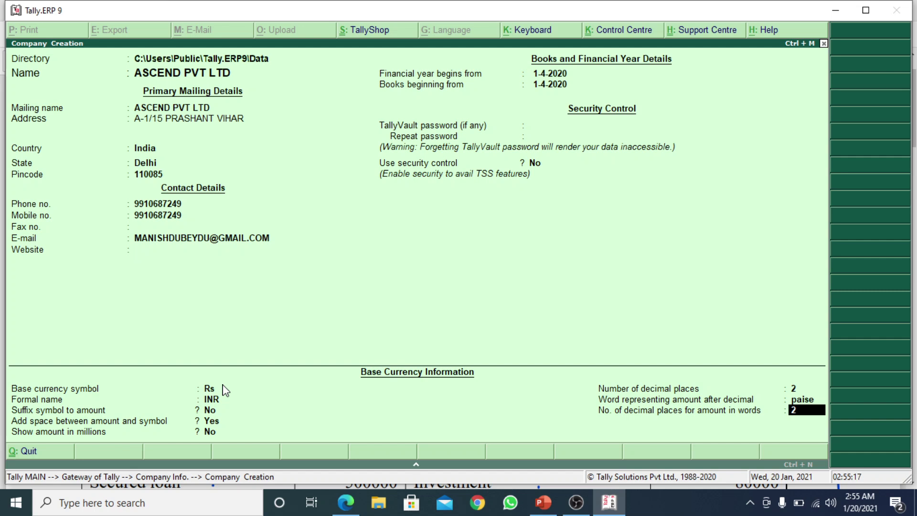
key("Return")
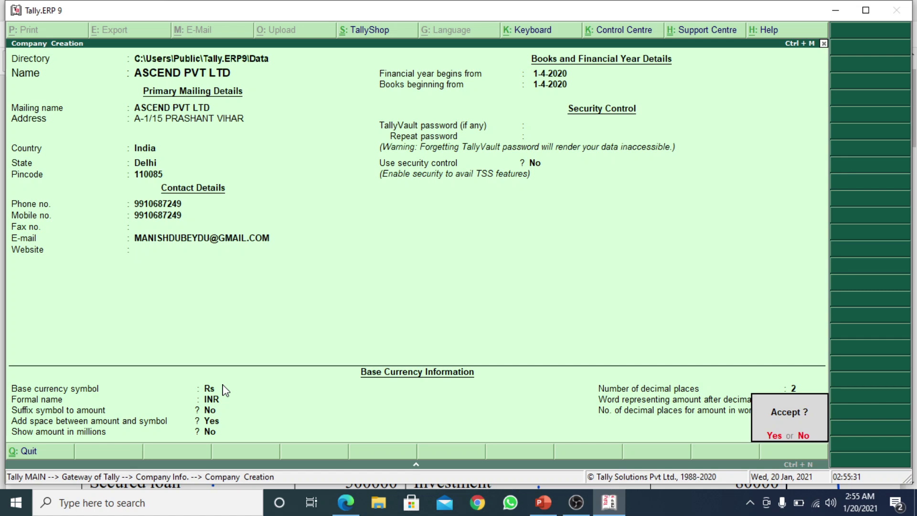
Answer the Accept prompt so ASCEND PVT LTD is saved
key("n")
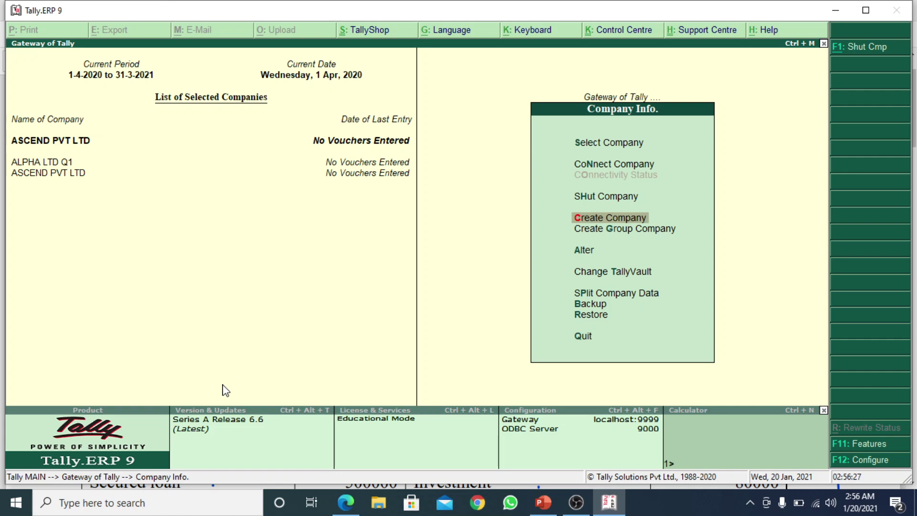
Load ASCEND PVT LTD (10005) from the company list, then move down to Quit
key("Up")
key("Up")
key("Up")
key("Up")
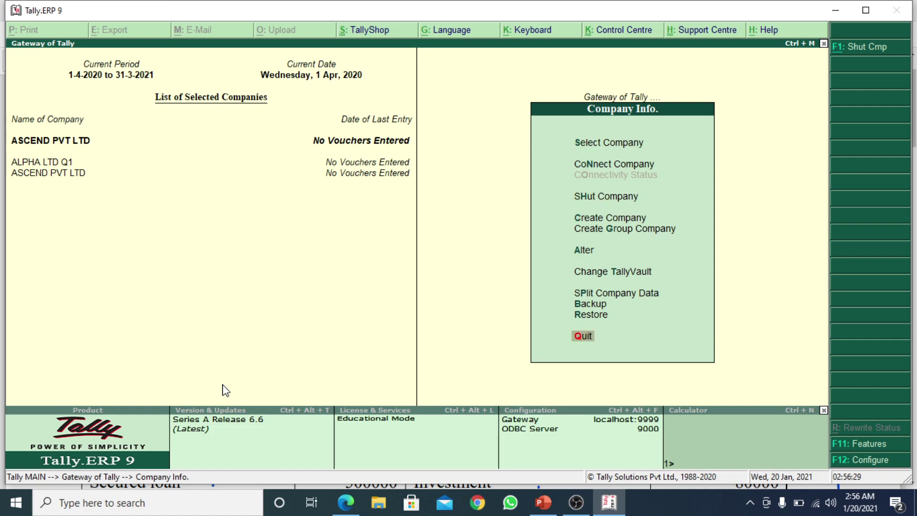
key("Down")
key("Return")
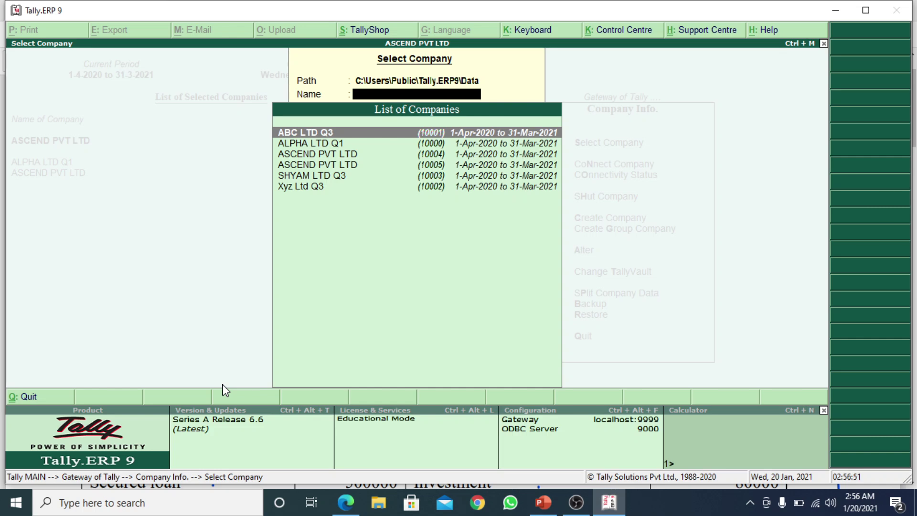
key("Down")
key("Down")
key("Down")
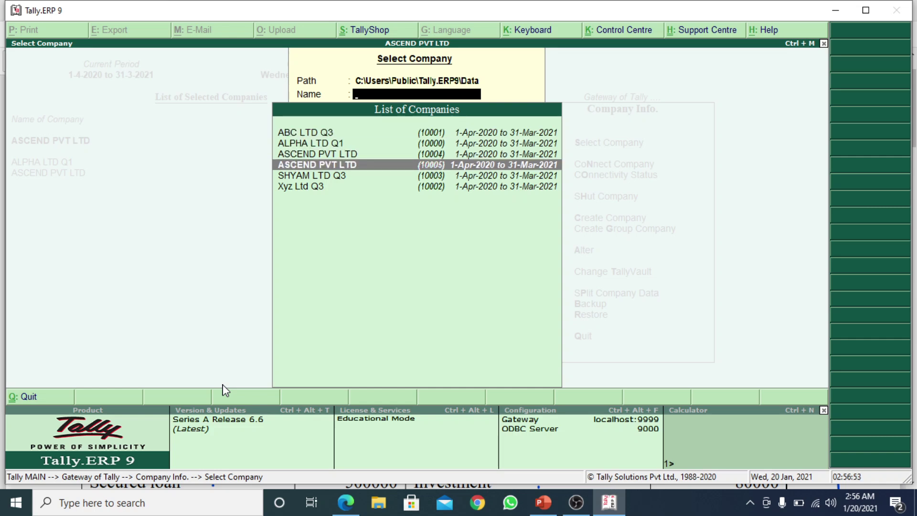
key("Return")
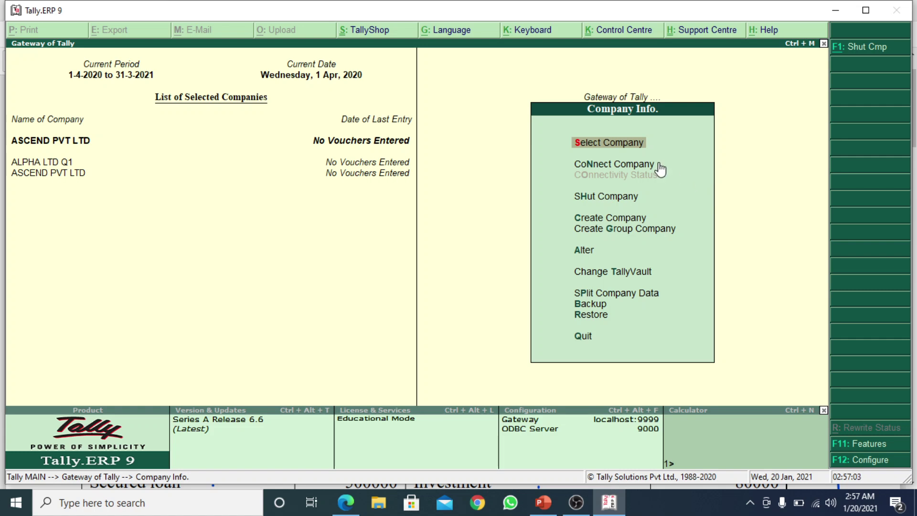
key("Down")
key("Down")
key("Down")
key("Down")
key("Down")
key("Down")
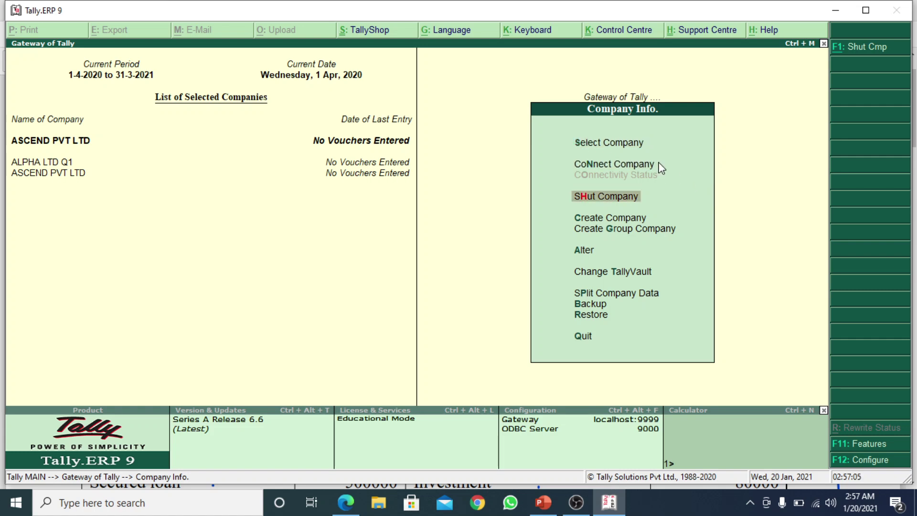
key("Down")
key("Down")
key("Down")
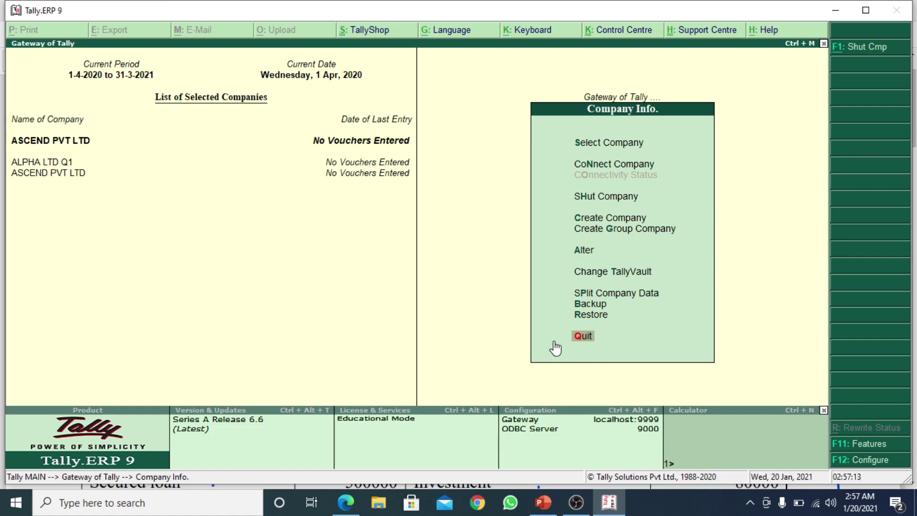
Quit the Company Info menu back to the Gateway of Tally
left_click(596, 324)
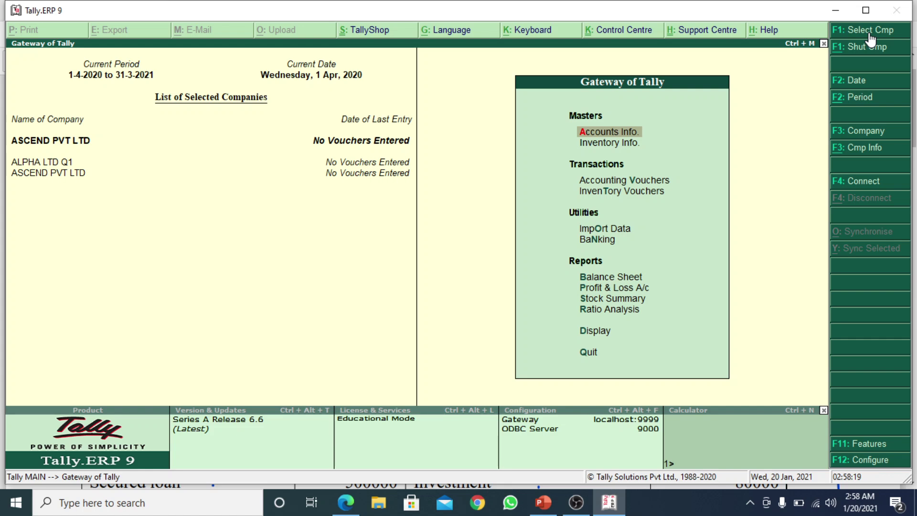
left_click(869, 33)
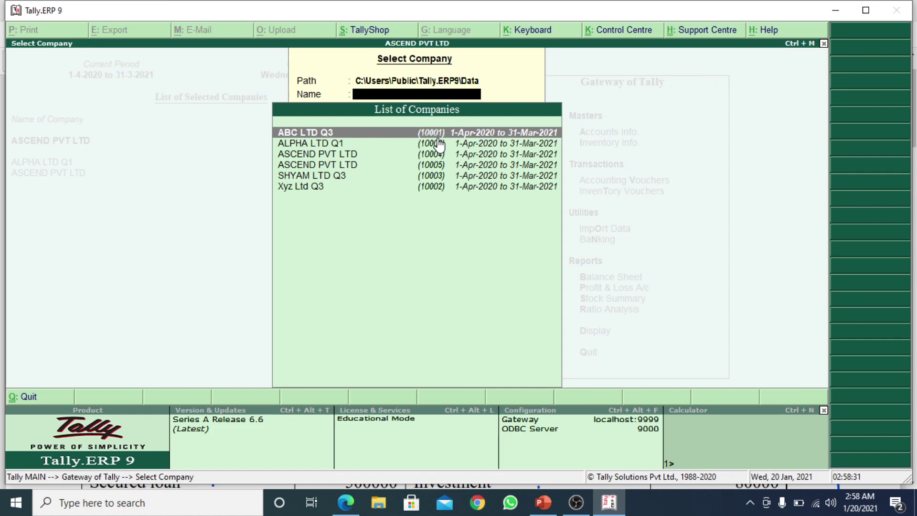
key("Escape")
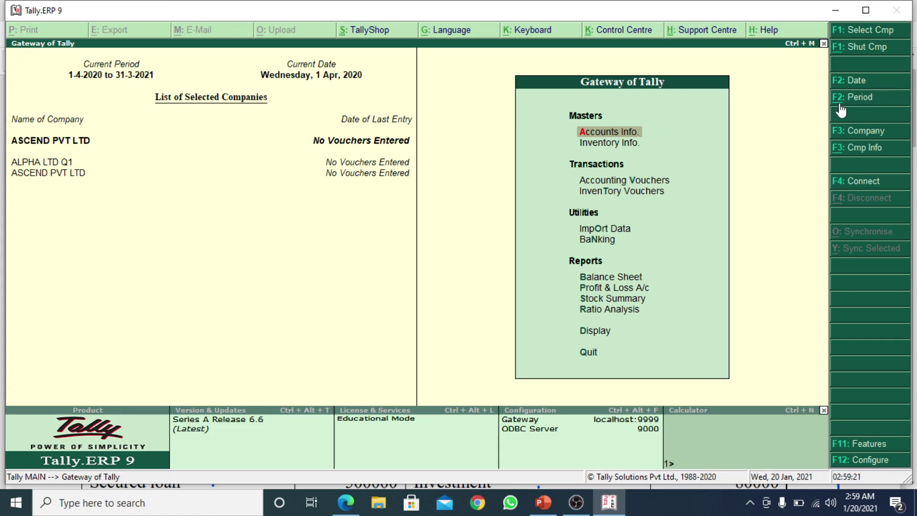
left_click(866, 101)
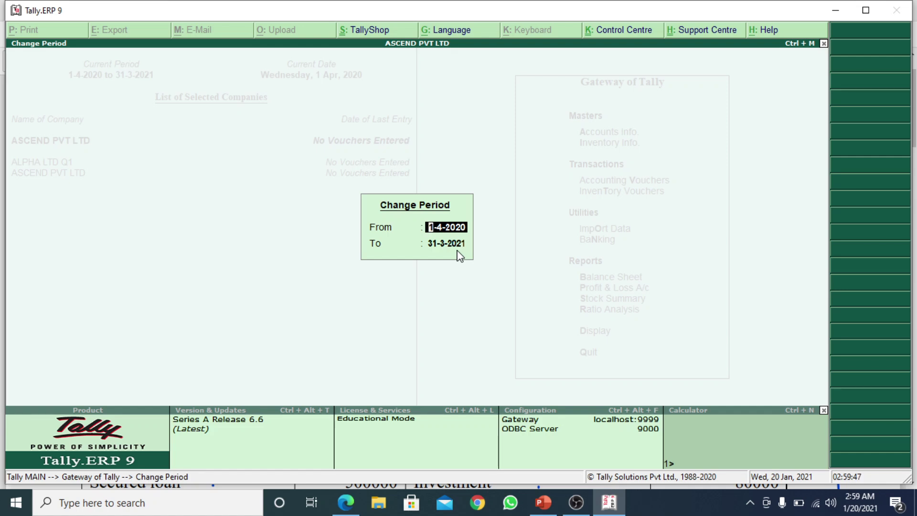
key("Escape")
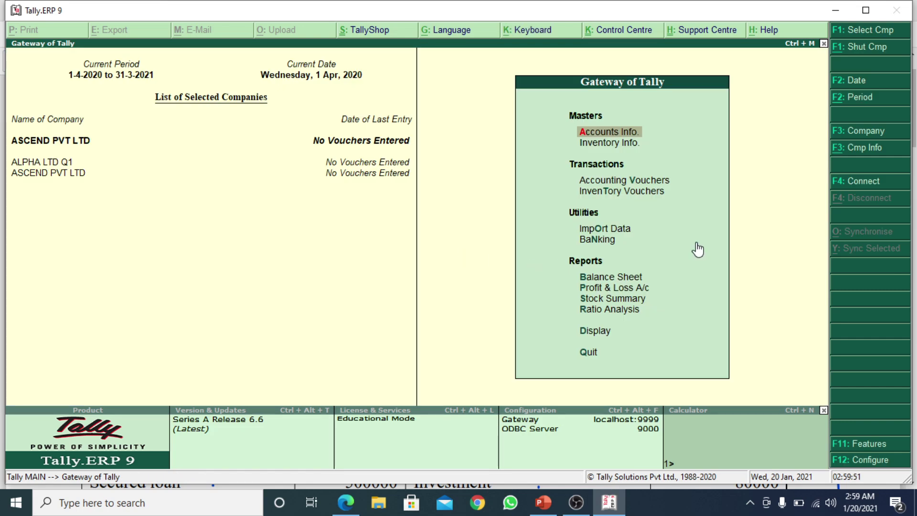
left_click(870, 137)
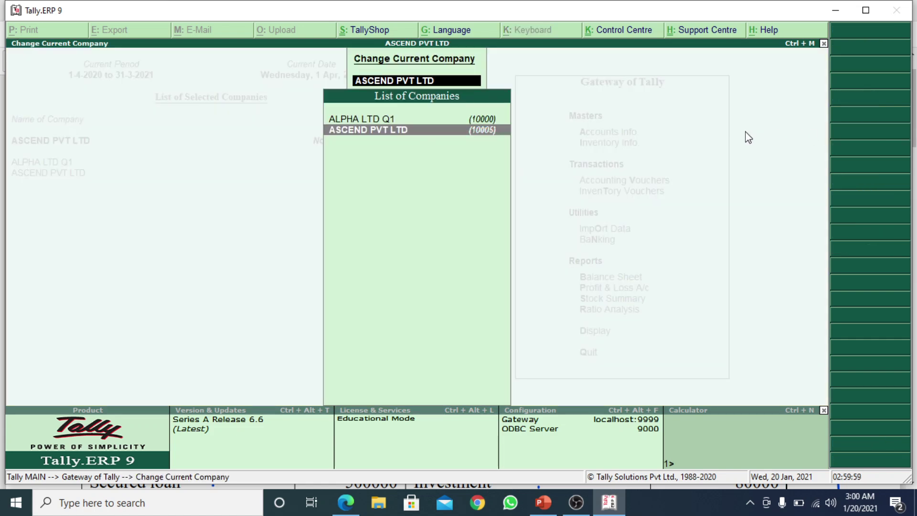
key("Up")
key("Down")
key("Up")
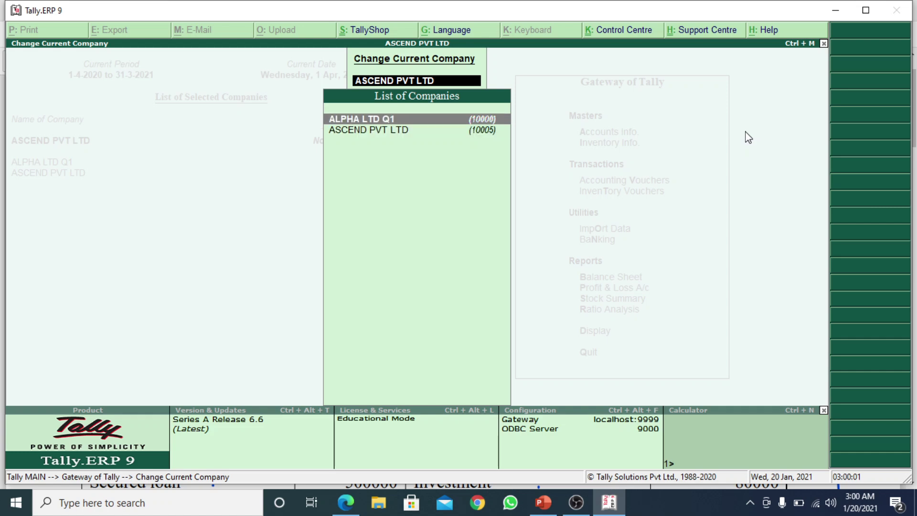
key("Down")
key("Up")
key("Down")
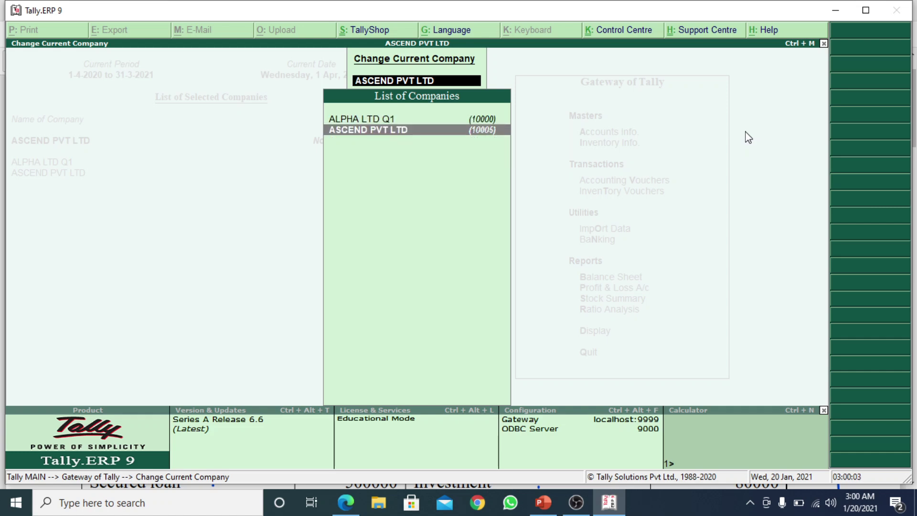
key("Up")
key("Down")
key("Up")
key("Down")
key("Up")
key("Down")
key("Up")
key("Down")
key("Up")
key("Down")
key("Up")
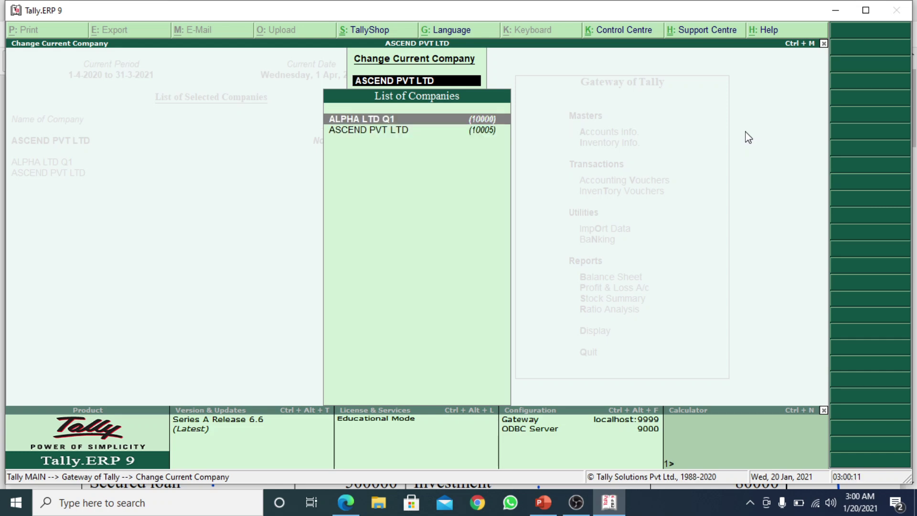
key("BackSpace")
key("Escape")
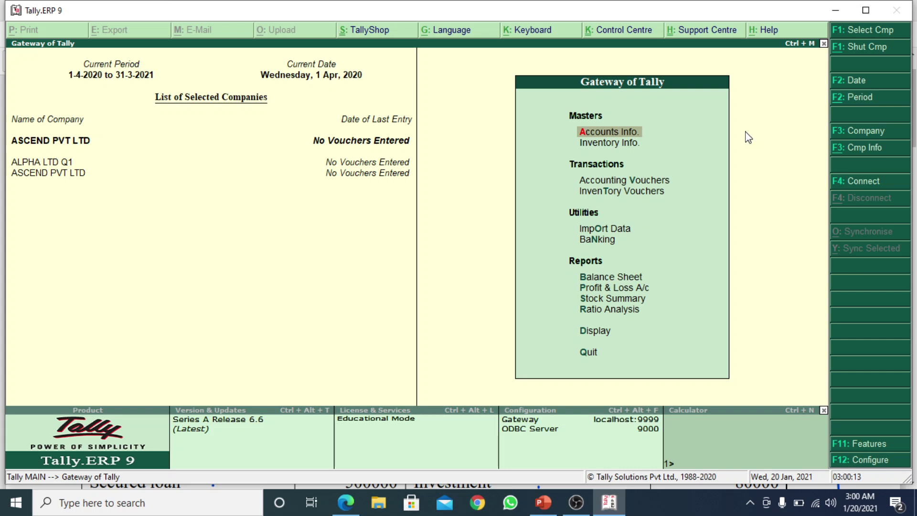
Load the second ASCEND PVT LTD (10005) through the company options
left_click(867, 147)
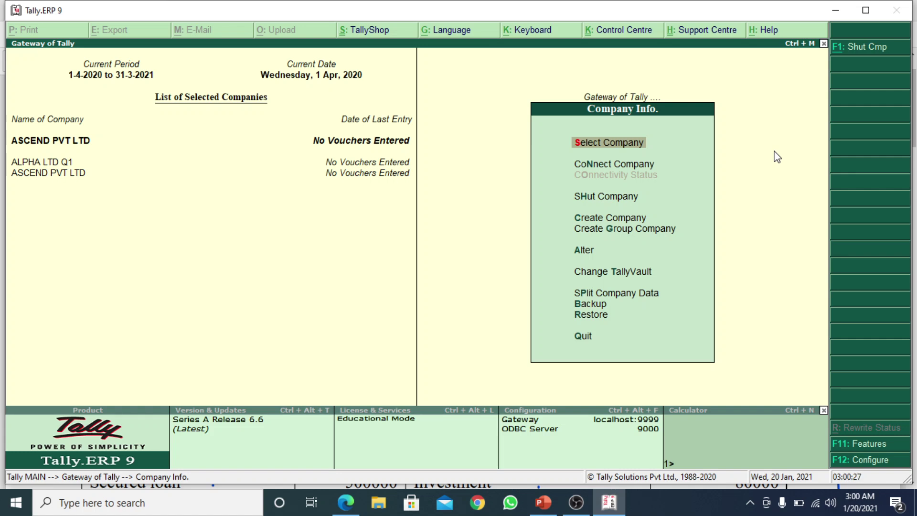
key("Down")
key("Down")
key("Up")
key("Up")
key("Return")
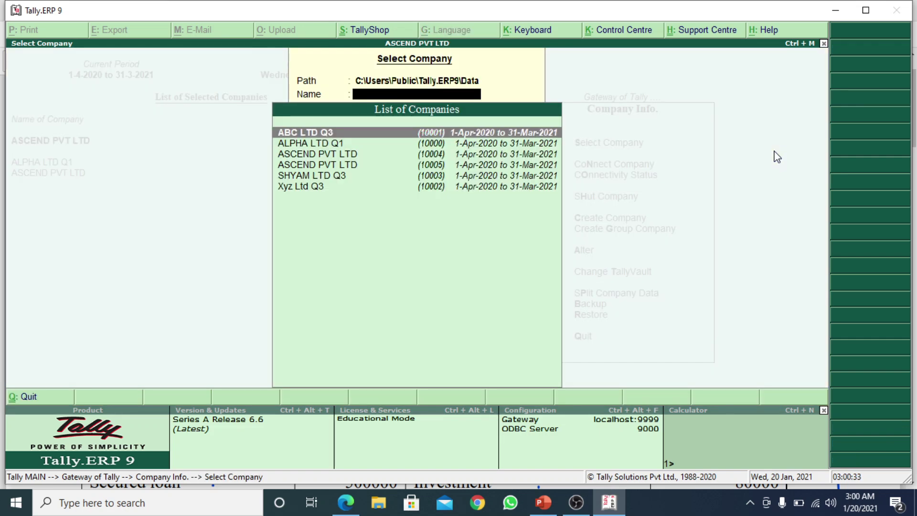
key("Down")
key("Down")
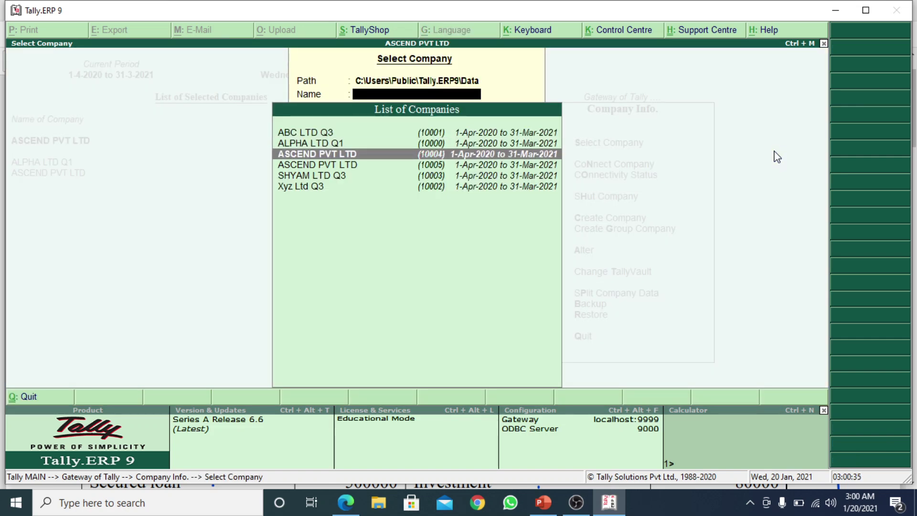
key("Down")
key("Return")
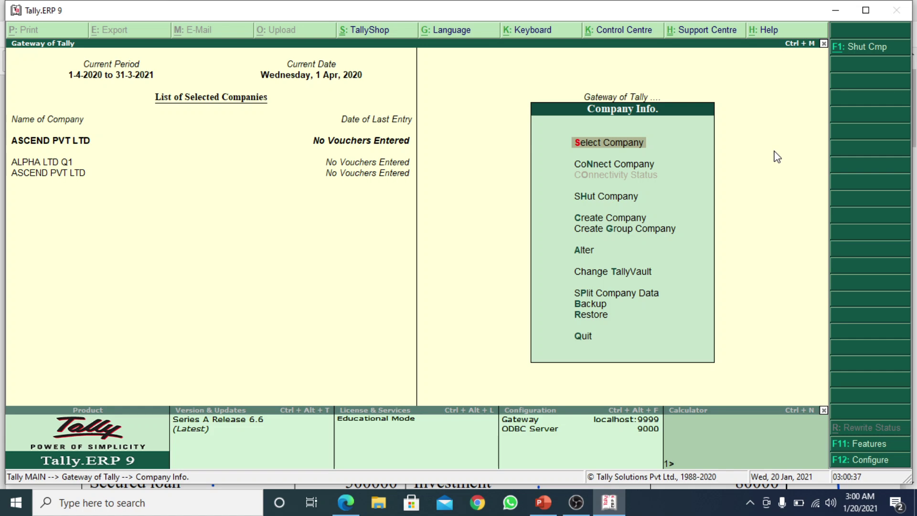
key("Down")
key("Down")
key("Down")
key("Down")
key("Down")
key("Down")
key("Down")
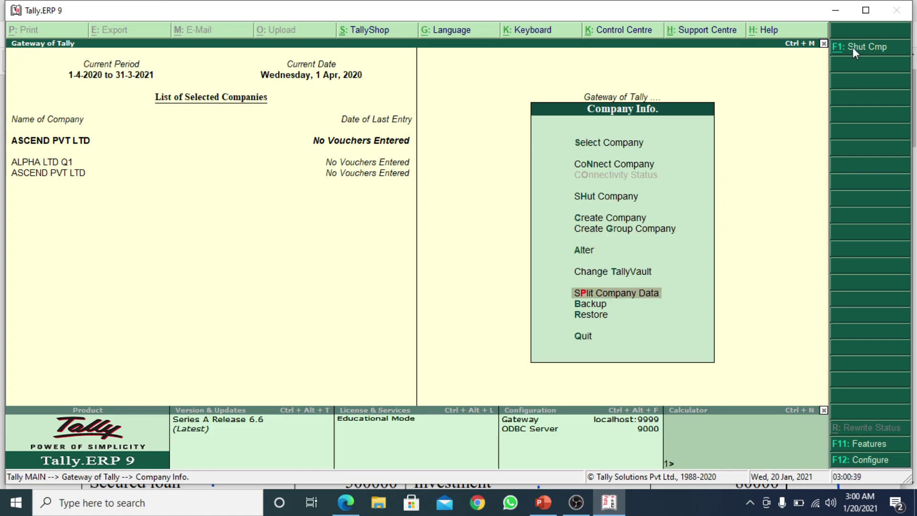
Shut ALPHA LTD Q1, leaving ASCEND PVT LTD as the only loaded company
left_click(860, 49)
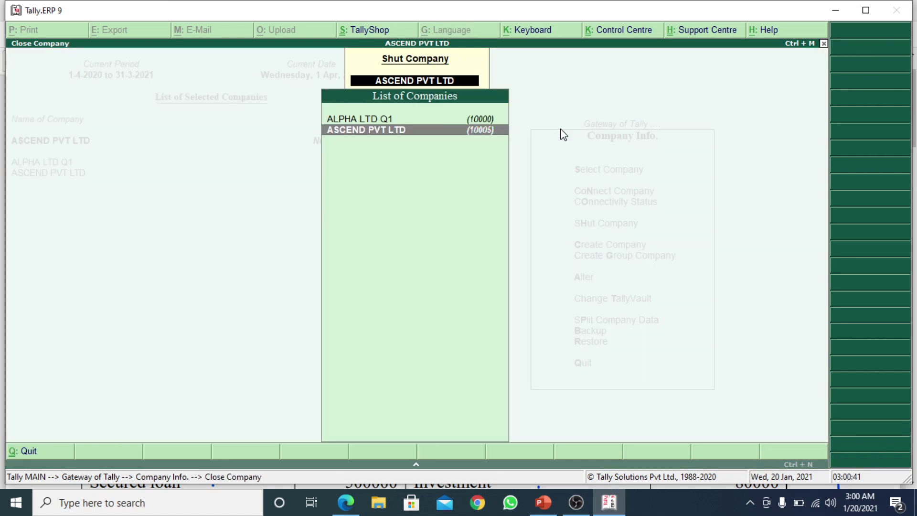
key("Up")
key("Return")
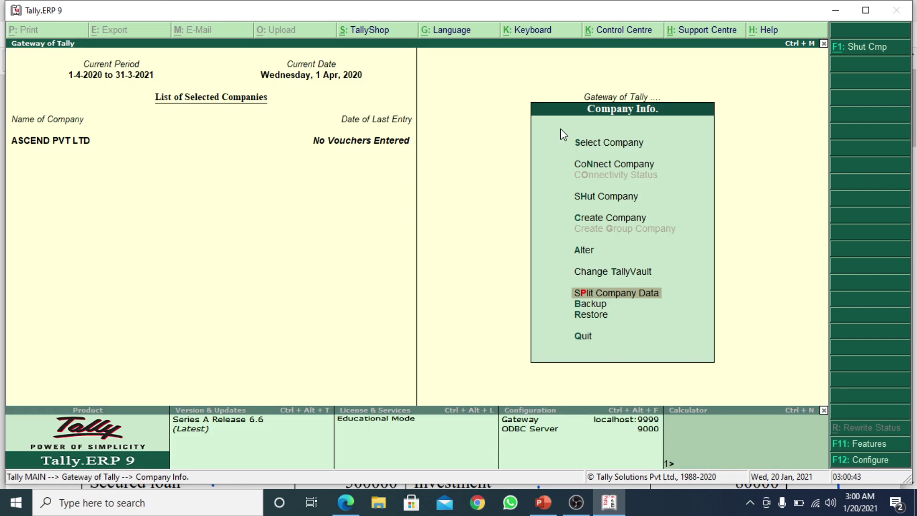
key("Up")
key("Up")
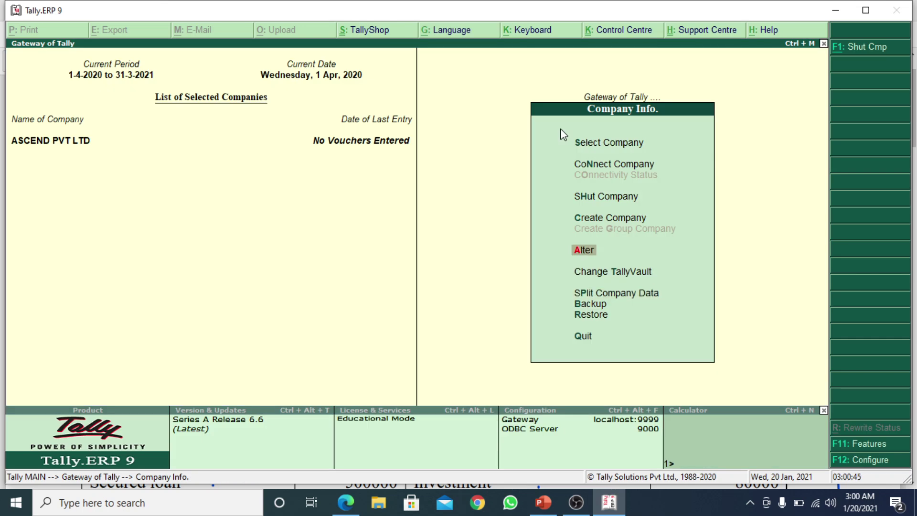
Bring up the Select Company list showing ALPHA LTD Q1 and both ASCEND PVT LTD entries
key("Up")
key("Up")
key("Up")
key("Return")
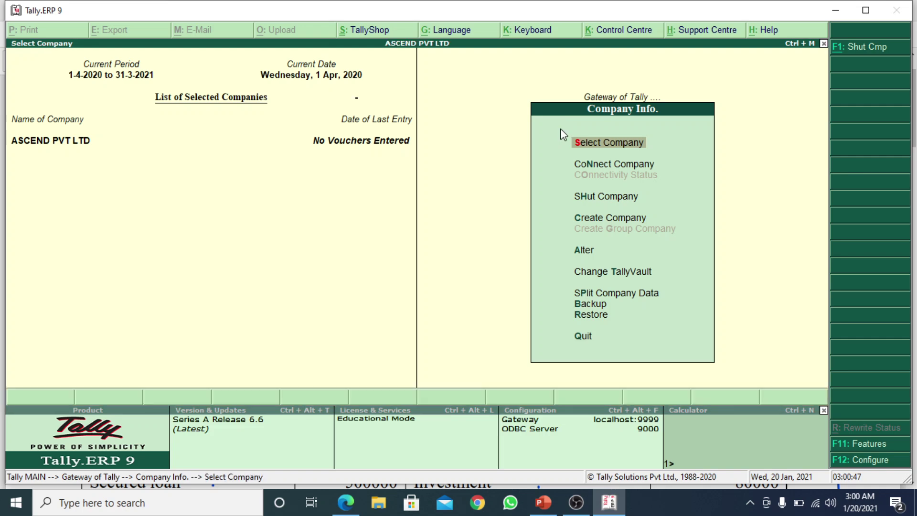
key("Escape")
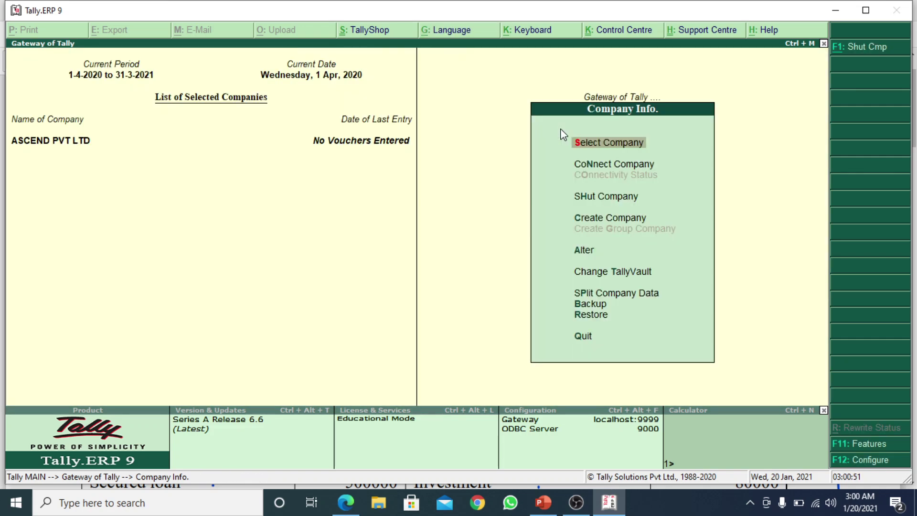
key("Down")
key("Down")
key("Down")
key("Down")
key("Down")
key("Down")
key("Down")
key("Down")
key("Down")
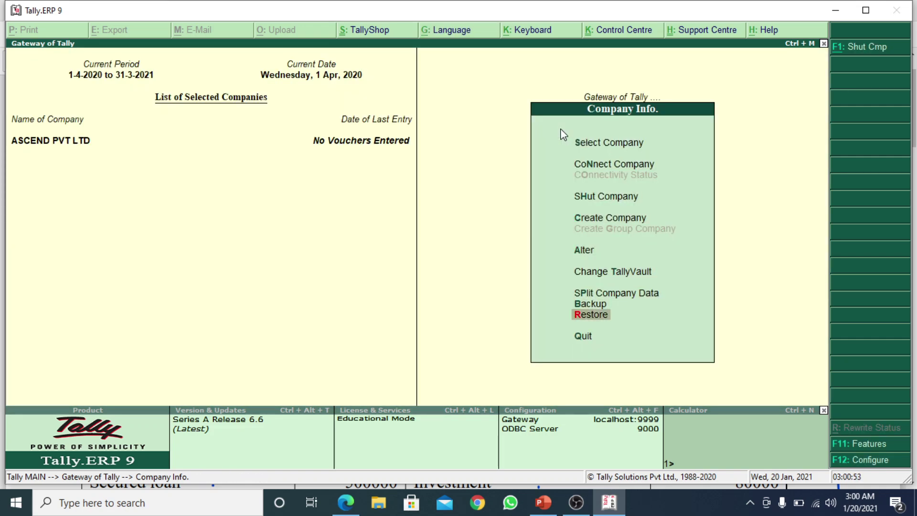
key("Return")
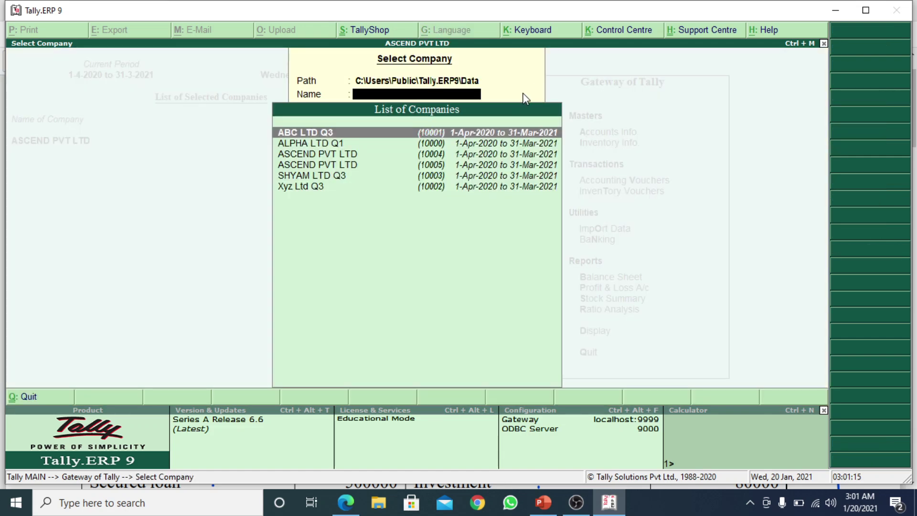
Close the company list, reopen Select Cmp, and dismiss it again with ASCEND PVT LTD loaded
key("Escape")
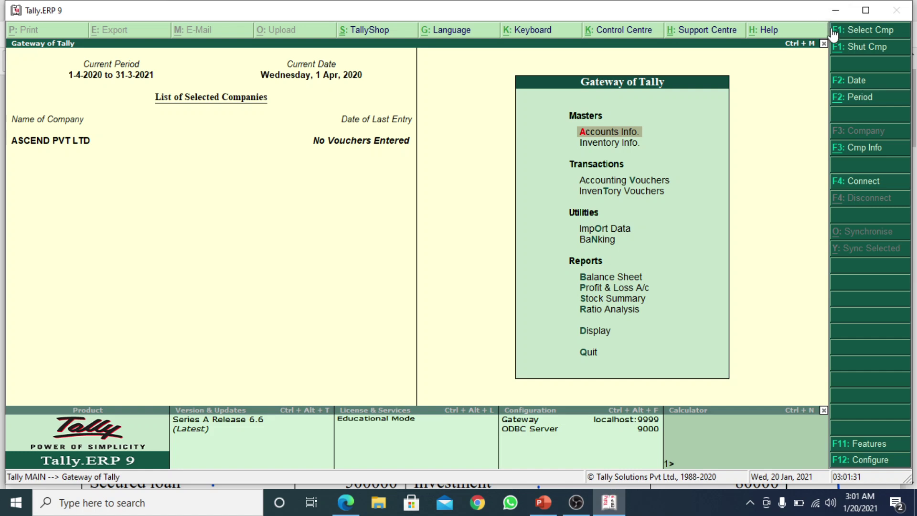
left_click(872, 47)
left_click(874, 31)
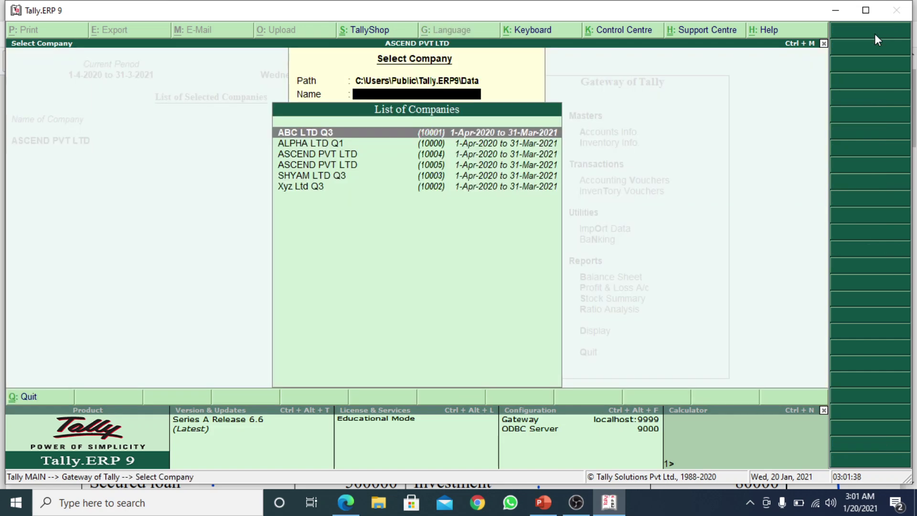
key("Escape")
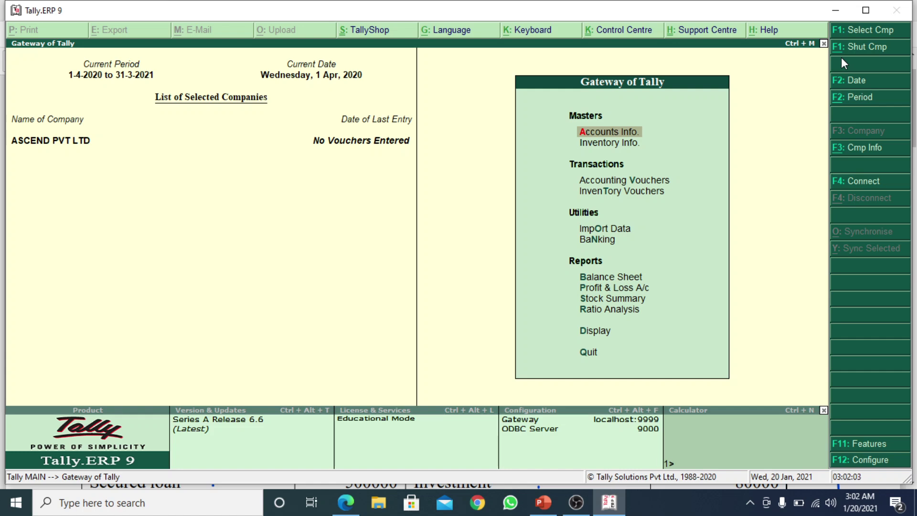
Shut the current ASCEND PVT LTD and load ASCEND PVT LTD (10005) instead
key("alt+F1")
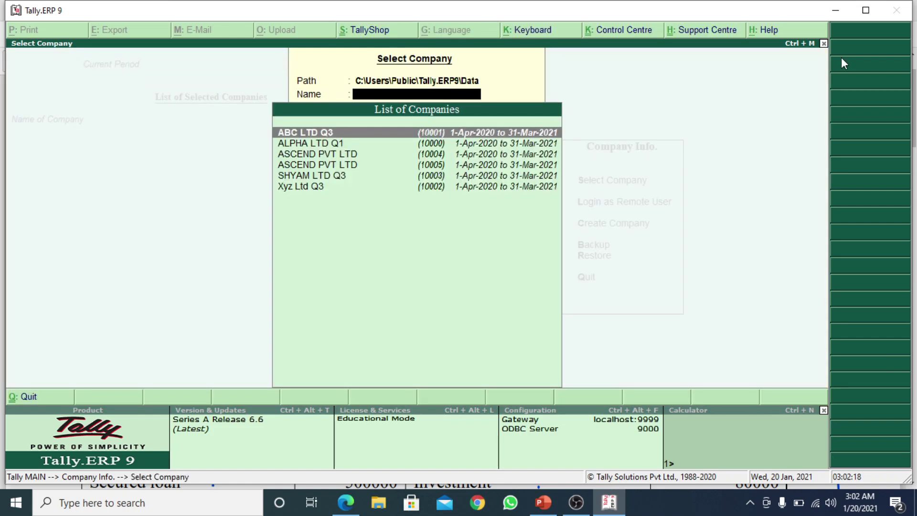
key("Down")
key("Down")
key("Down")
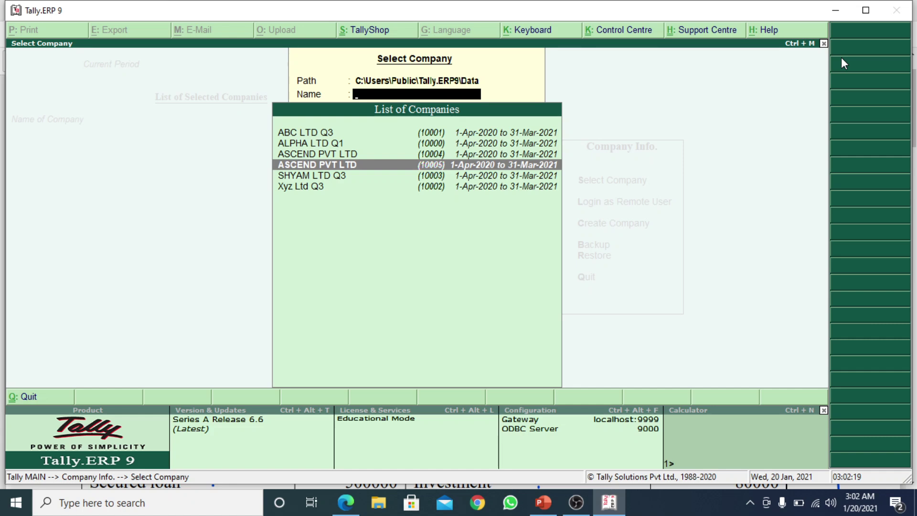
key("Return")
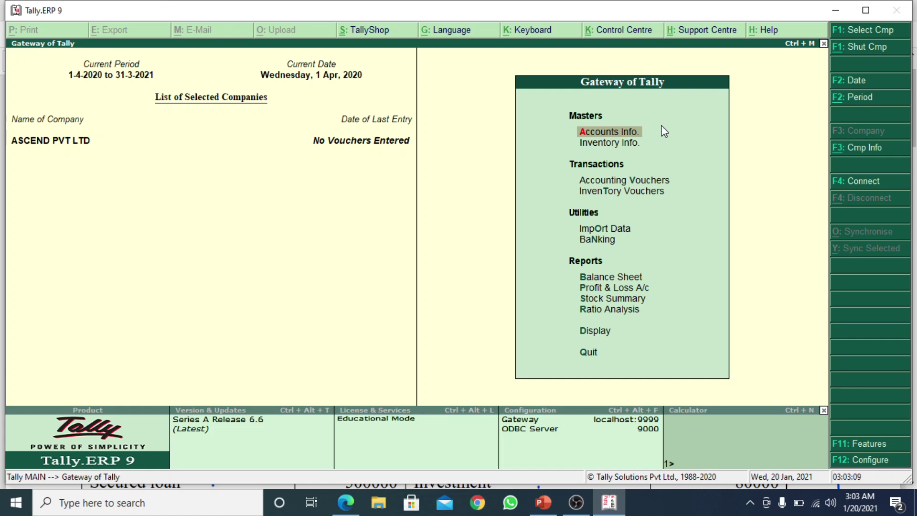
From Gateway of Tally, open Accounts Info. under Masters for ASCEND PVT LTD
key("Up")
key("Down")
left_click(660, 135)
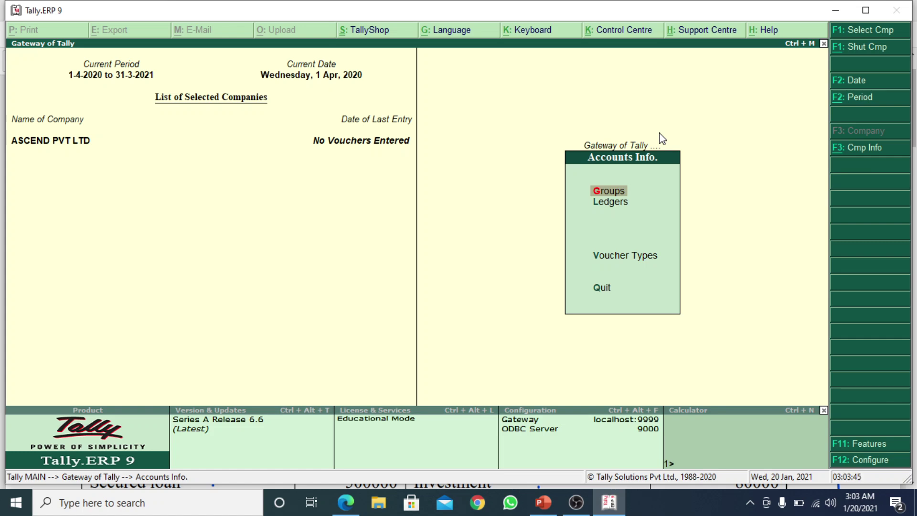
Return to Gateway of Tally, reopen Accounts Info. and enter the Groups menu
key("Escape")
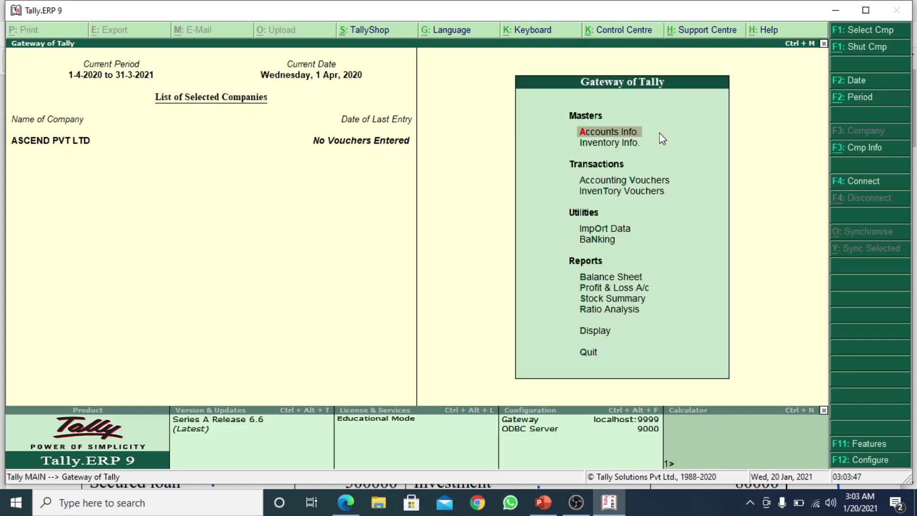
key("Return")
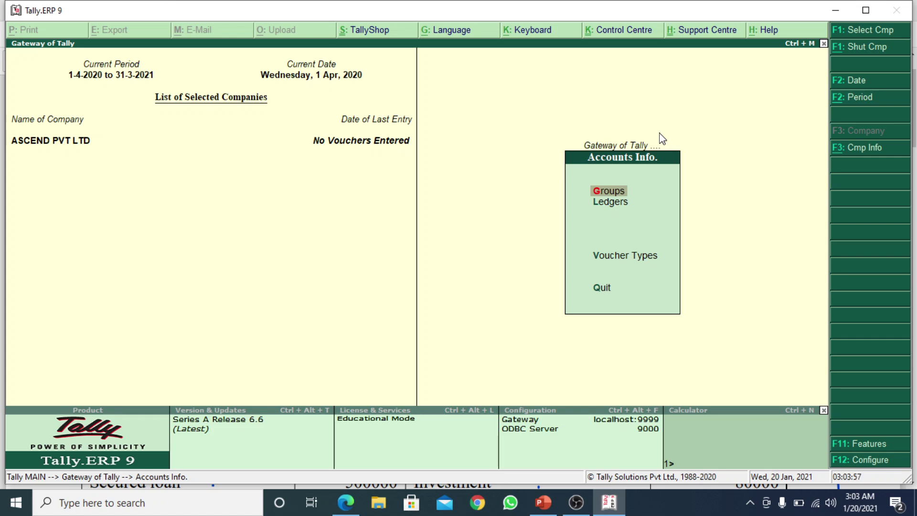
key("Down")
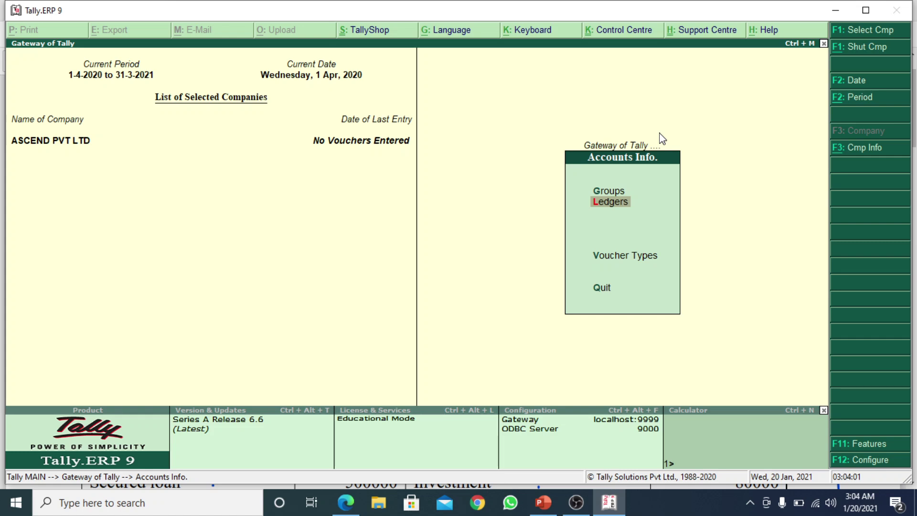
key("Up")
key("Down")
key("Up")
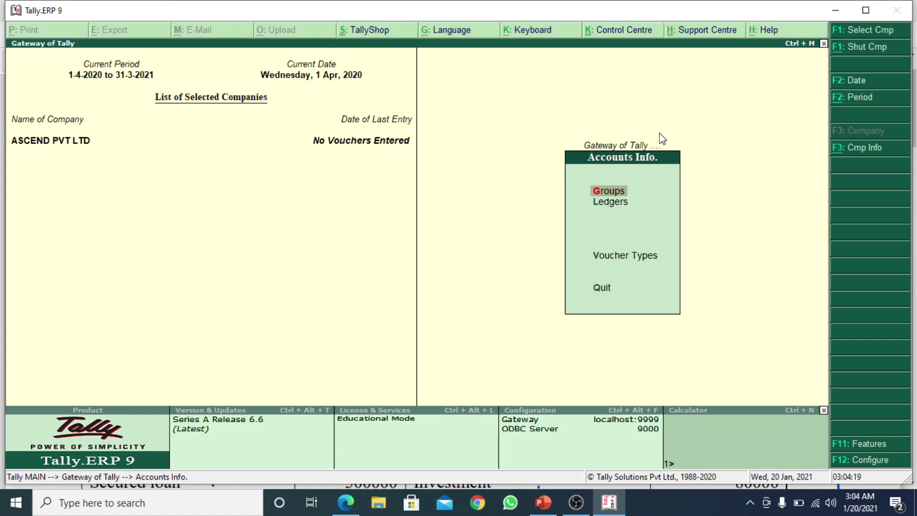
key("Return")
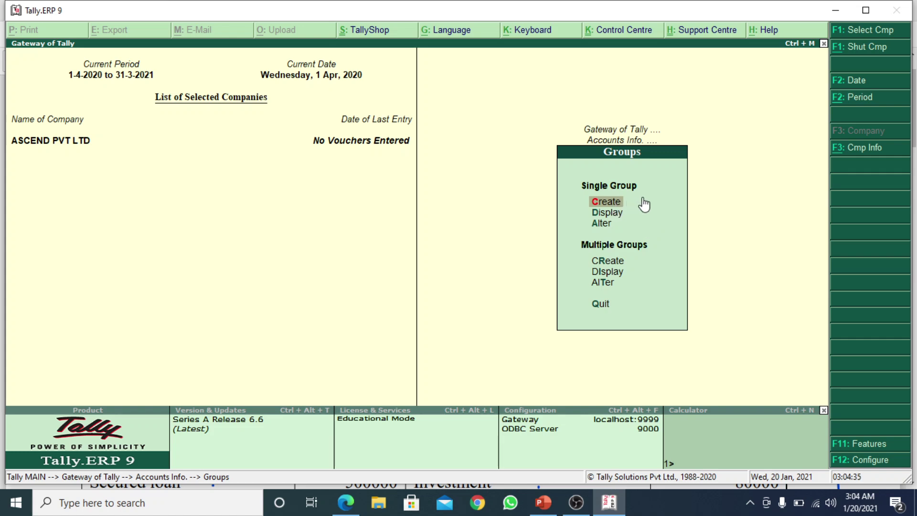
Start a single new group, bringing up Group Creation with Under set to Capital Account
key("Down")
key("Down")
key("Down")
key("Down")
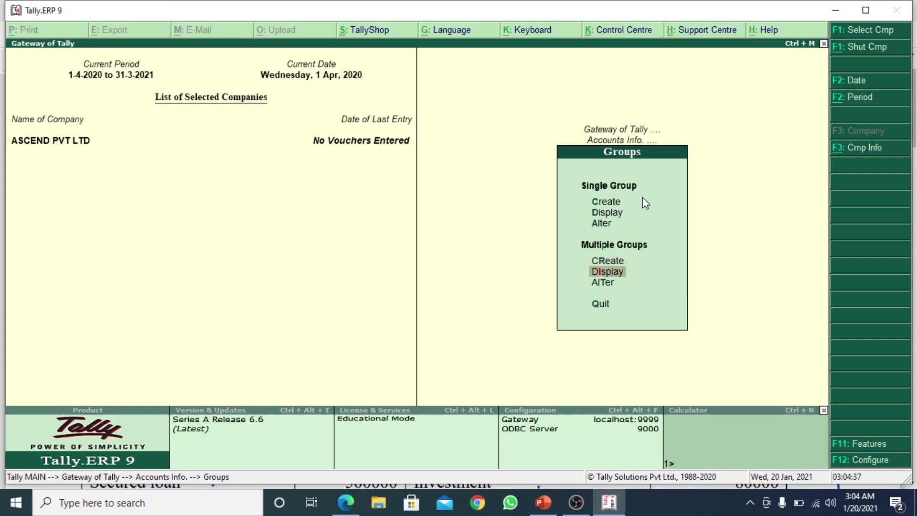
key("Up")
key("Up")
key("Up")
key("Up")
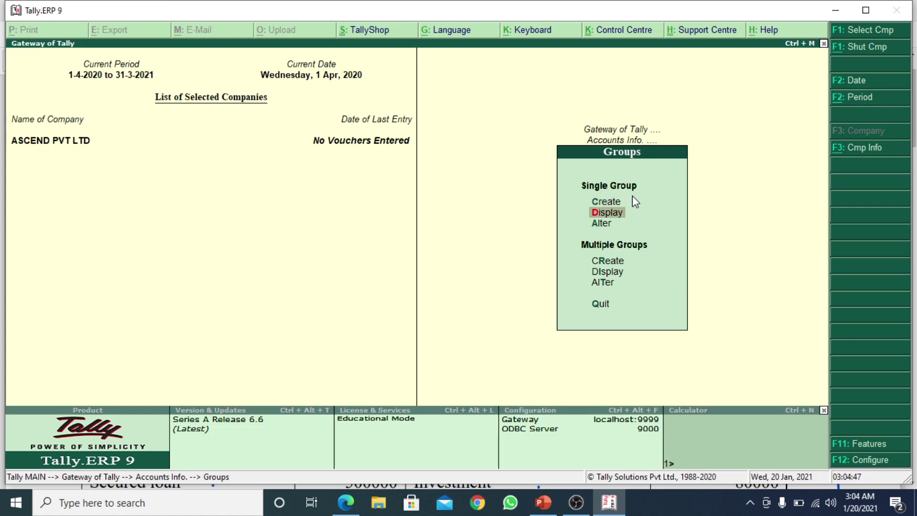
left_click(635, 201)
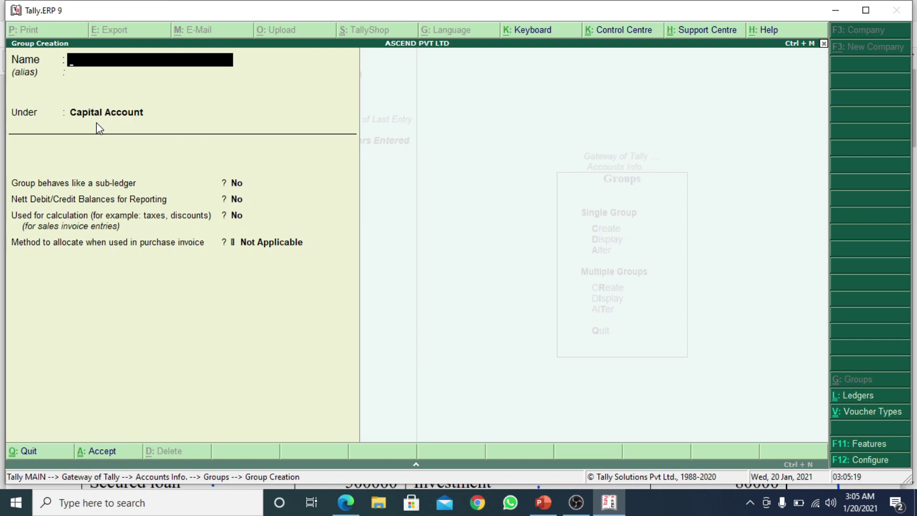
Quit the unfinished group form and bring up the single-group Display list of groups
key("Escape")
key("y")
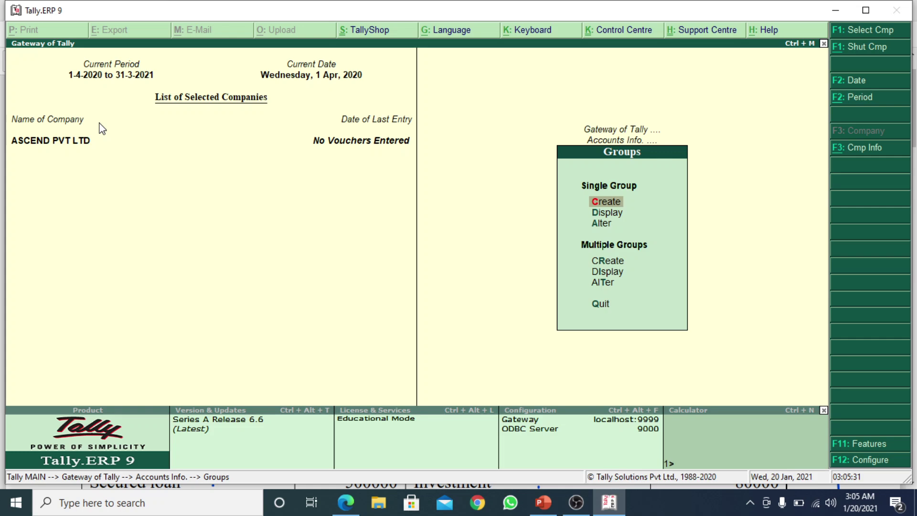
key("Down")
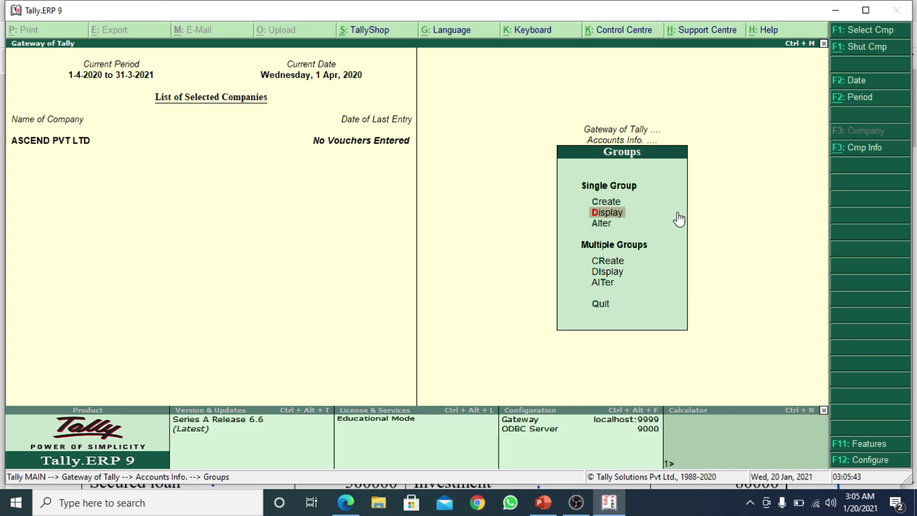
key("Return")
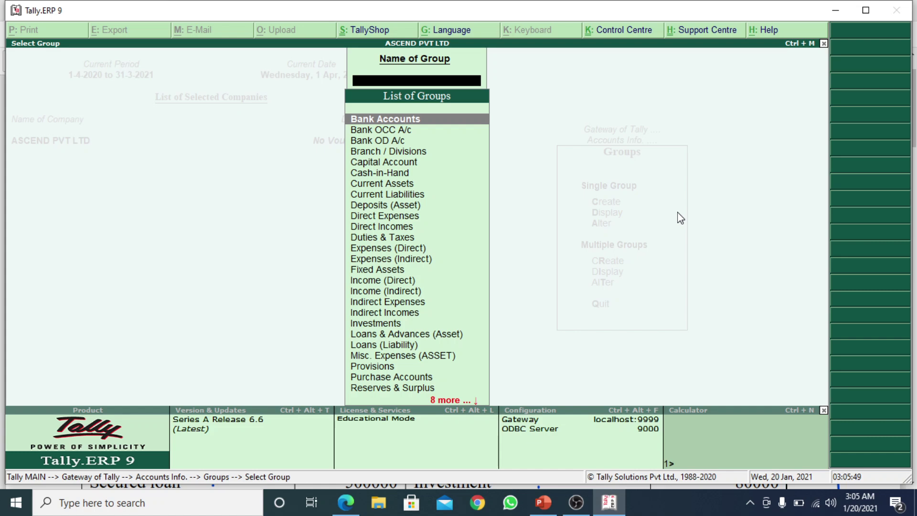
Browse the List of Groups from Bank Accounts to Unsecured Loans, close it, and start a new single group
key("Down")
key("Down")
key("Down")
key("Down")
key("Down")
key("Down")
key("Down")
key("Down")
key("Down")
key("Down")
key("Down")
key("Down")
key("Down")
key("Down")
key("Down")
key("Down")
key("Down")
key("Down")
key("Down")
key("Down")
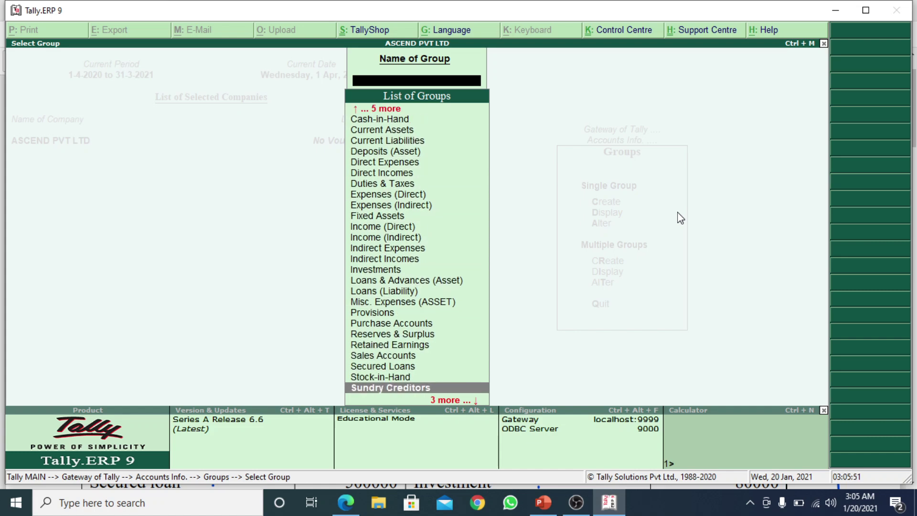
key("Down")
key("Down")
key("Down")
key("Up")
key("Up")
key("Up")
key("Up")
key("Up")
key("Up")
key("Up")
key("Up")
key("Up")
key("Up")
key("Up")
key("Up")
key("Up")
key("Up")
key("Up")
key("Up")
key("Up")
key("Up")
key("Up")
key("Up")
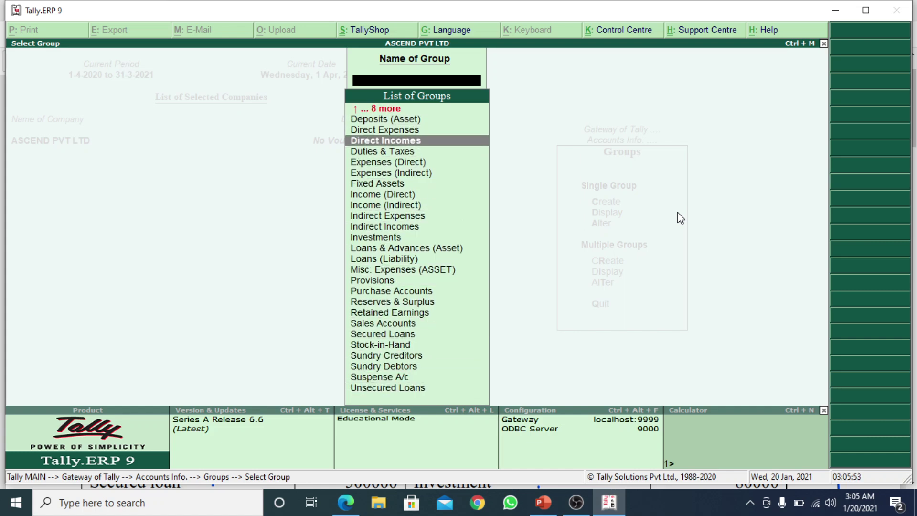
key("Up")
key("Up")
key("Up")
key("Up")
key("Up")
key("Up")
key("Up")
key("Up")
key("Up")
key("Up")
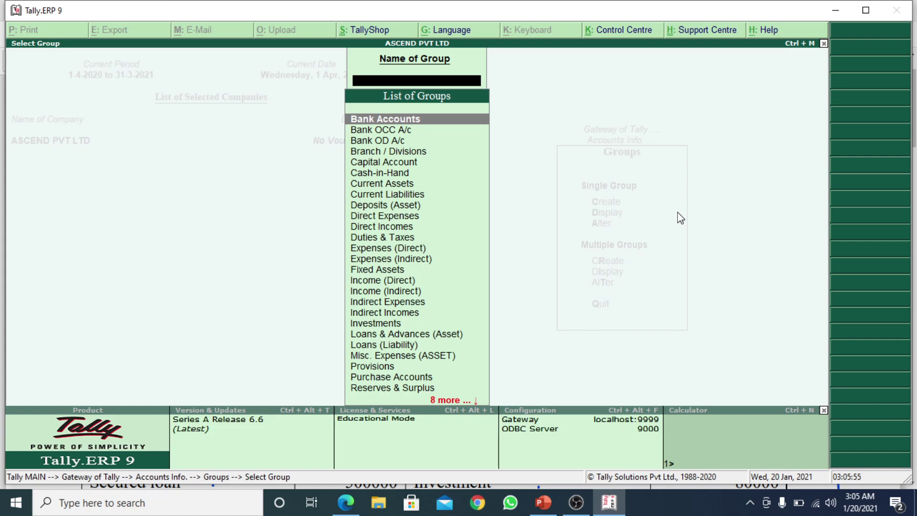
key("Down")
key("Down")
key("Down")
key("Down")
key("Down")
key("Down")
key("Down")
key("Down")
key("Down")
key("Down")
key("Down")
key("Down")
key("Down")
key("Down")
key("Down")
key("Down")
key("Down")
key("Down")
key("Down")
key("Down")
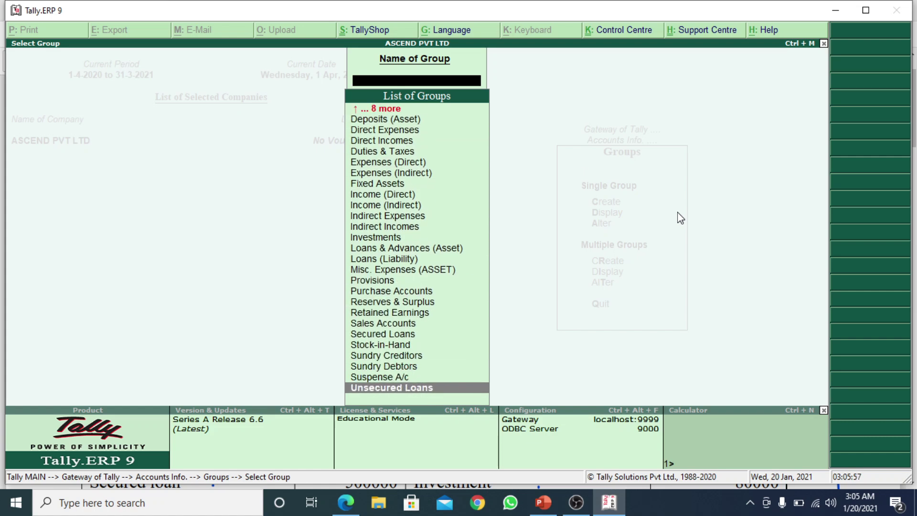
key("Up")
key("Up")
key("Up")
key("Up")
key("Up")
key("Up")
key("Up")
key("Up")
key("Up")
key("Up")
key("Up")
key("Up")
key("Up")
key("Up")
key("Up")
key("Up")
key("Up")
key("Up")
key("Up")
key("Up")
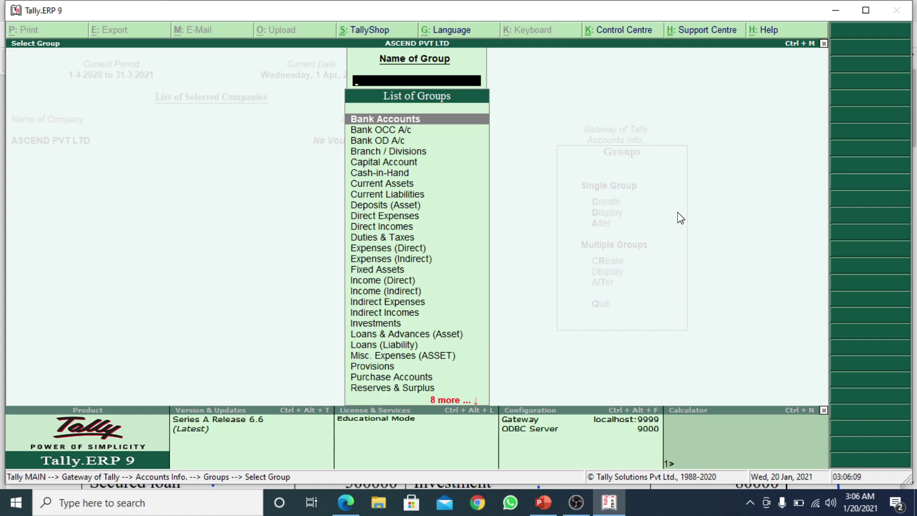
key("Escape")
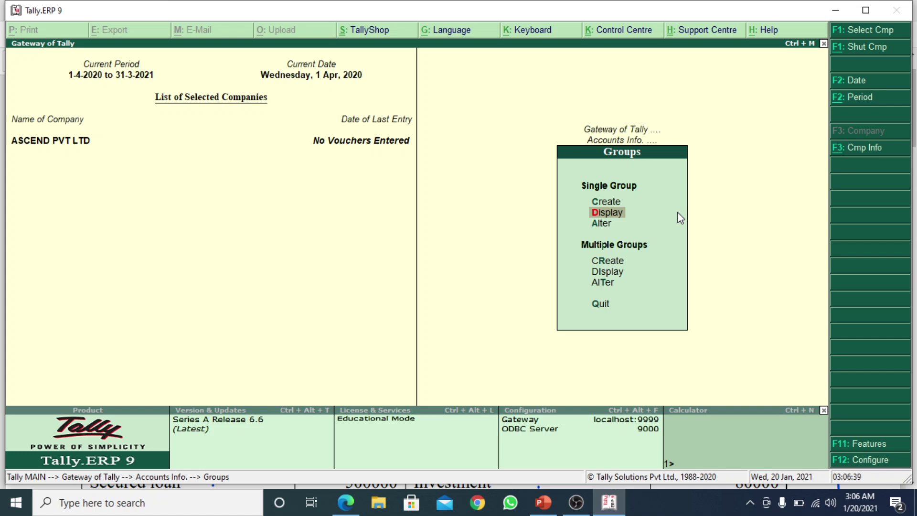
key("Up")
key("Return")
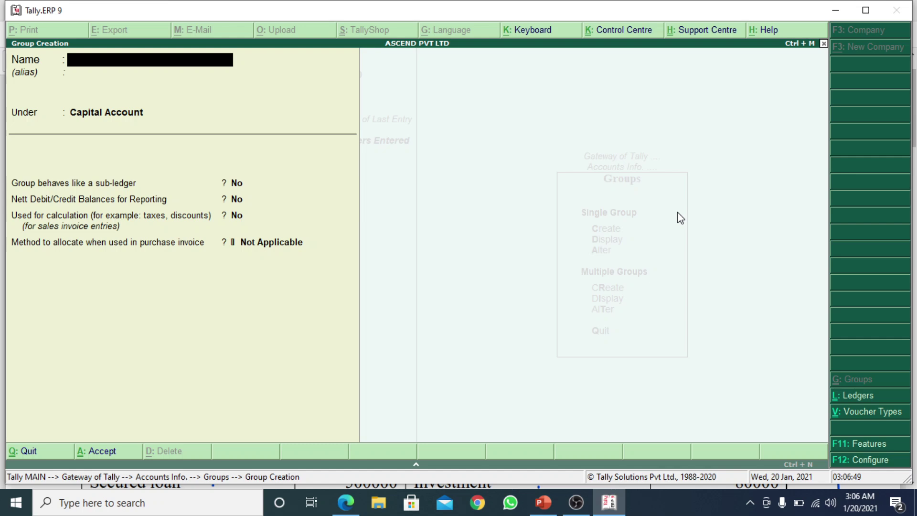
Name the new group LOAN FROM PROMOTERS and place it under Loans (Liability)
type("LO")
type("AN FROM")
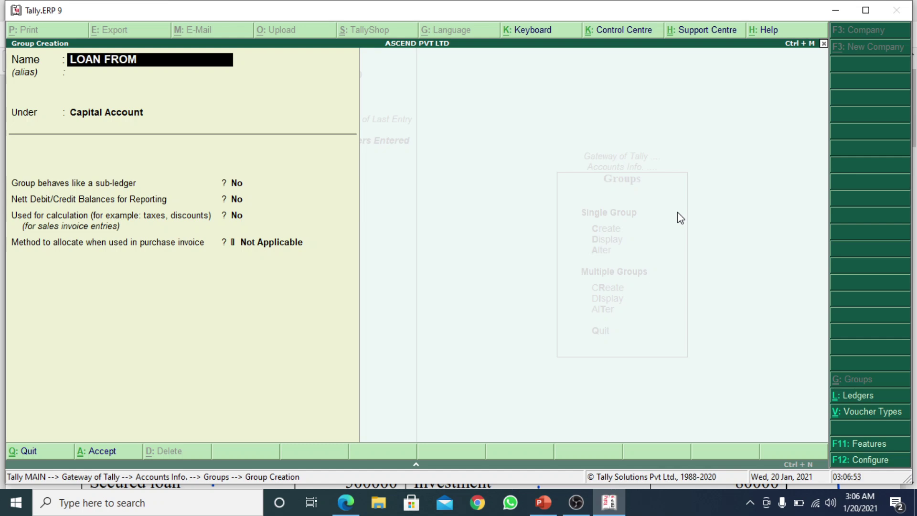
type(" PROMOTERS")
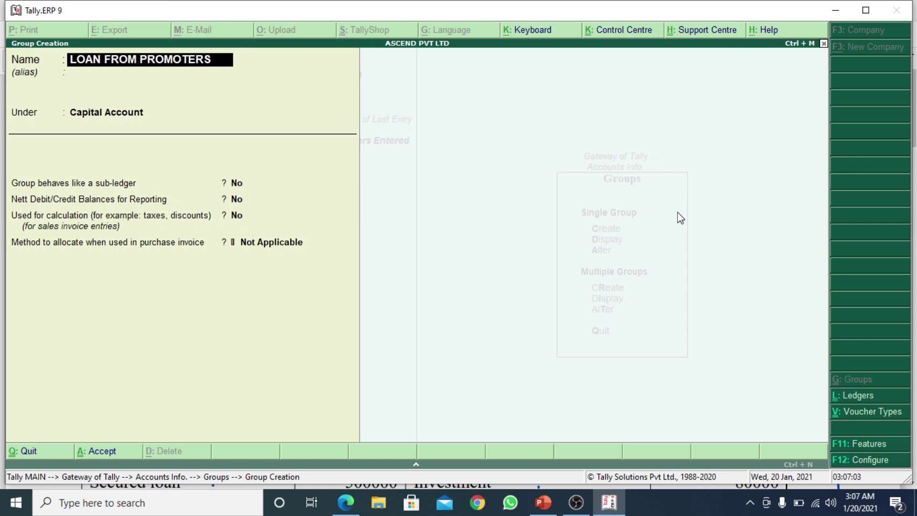
key("Return")
key("Return")
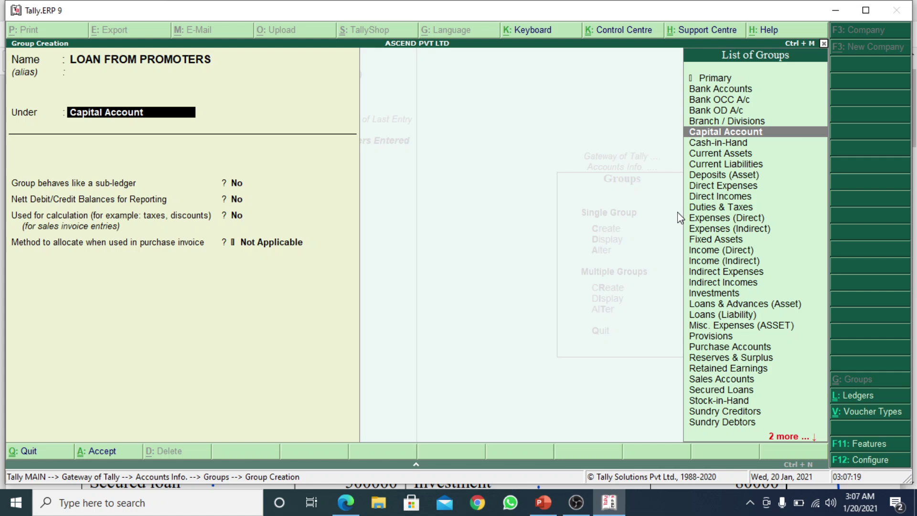
type("LOAN")
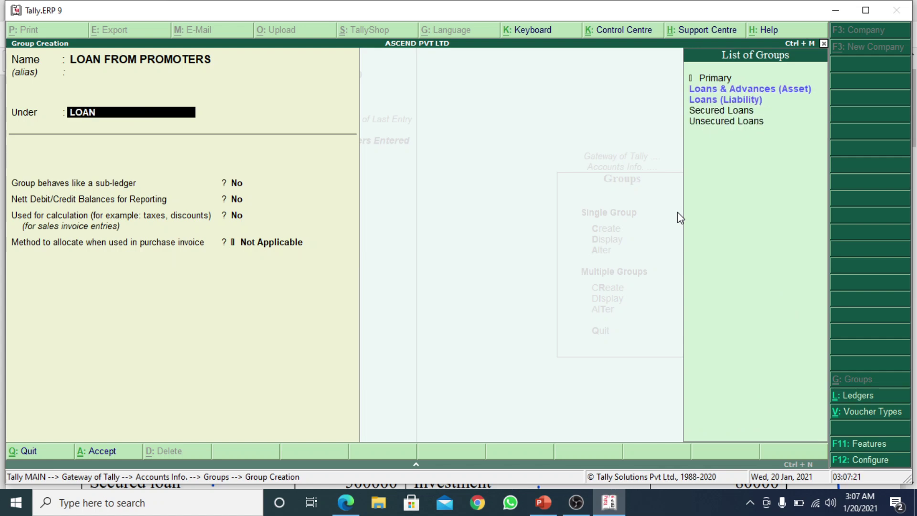
key("Down")
key("Down")
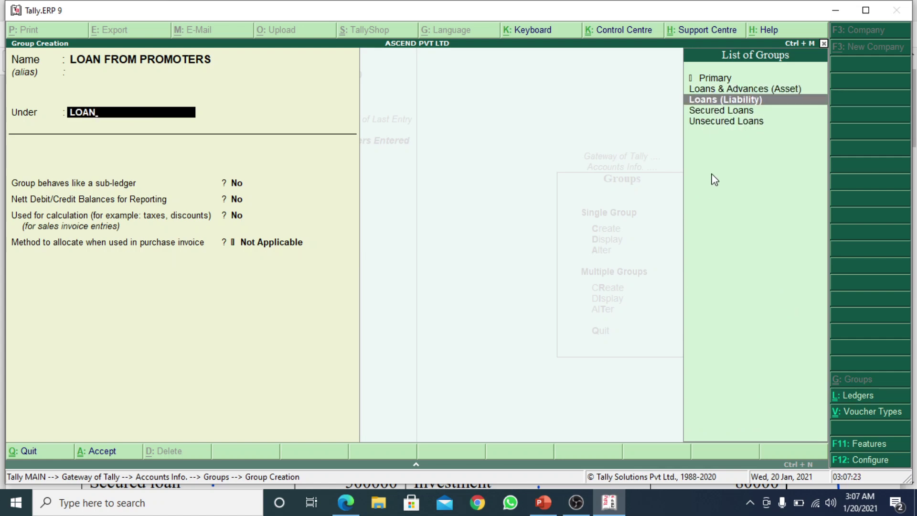
left_click(748, 102)
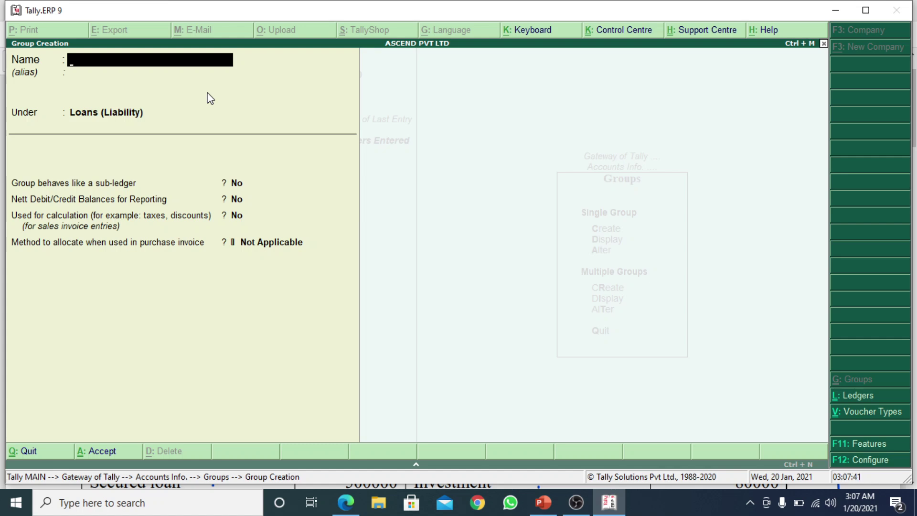
Quit Group Creation, filter the Display group list by 'LOAN' to find LOAN FROM PROMOTERS, then close it
key("Escape")
key("Return")
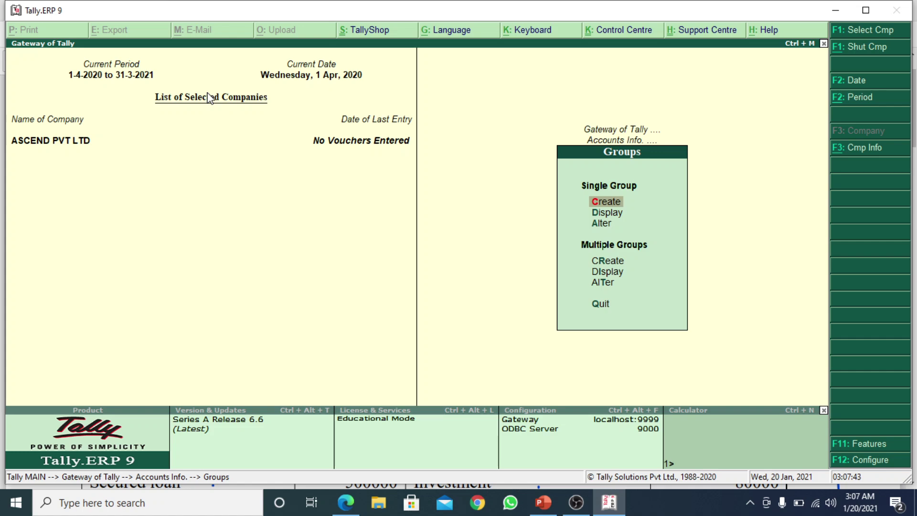
key("Down")
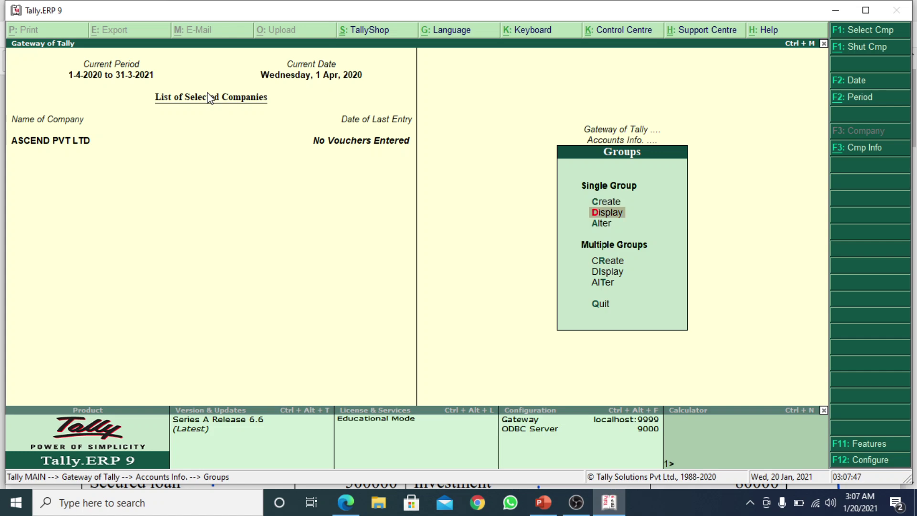
key("Return")
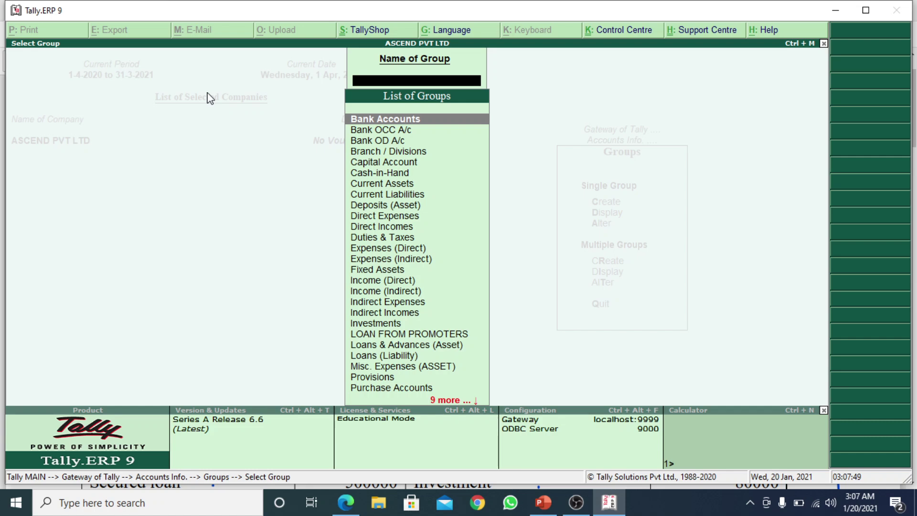
type("LOAN")
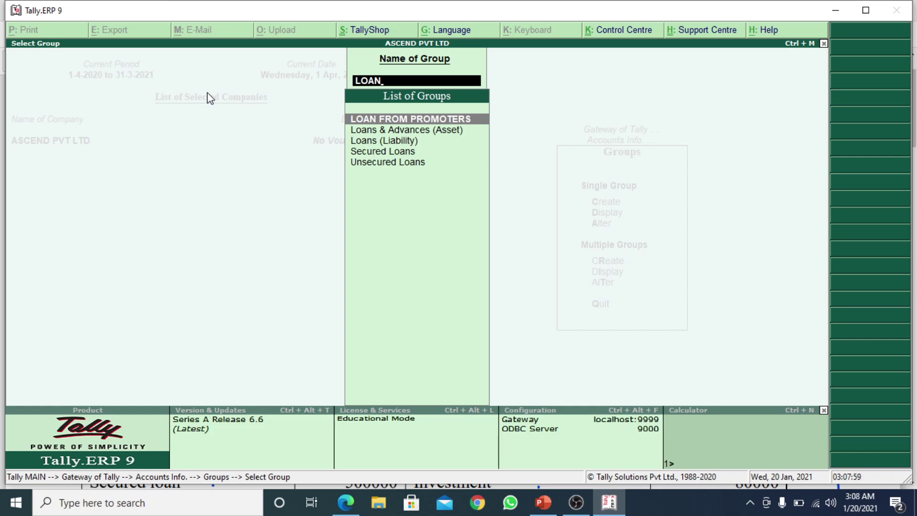
key("BackSpace")
key("BackSpace")
key("BackSpace")
key("BackSpace")
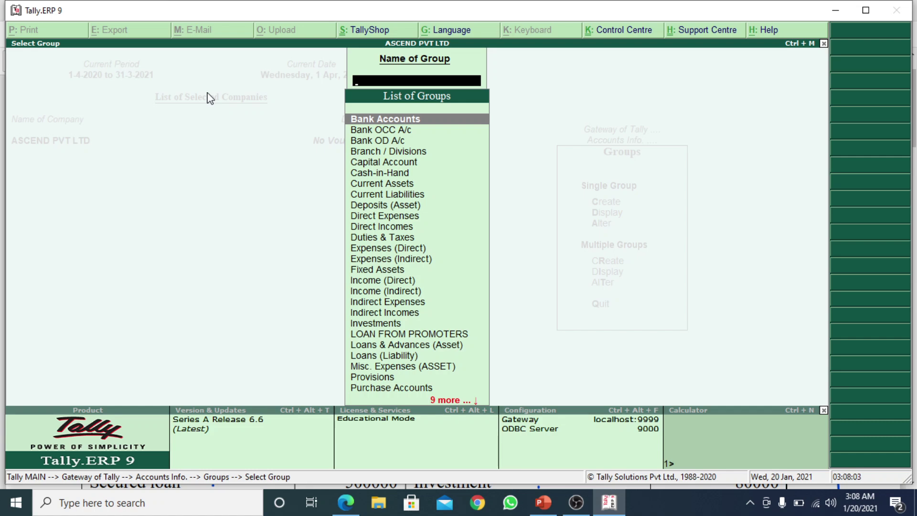
key("Escape")
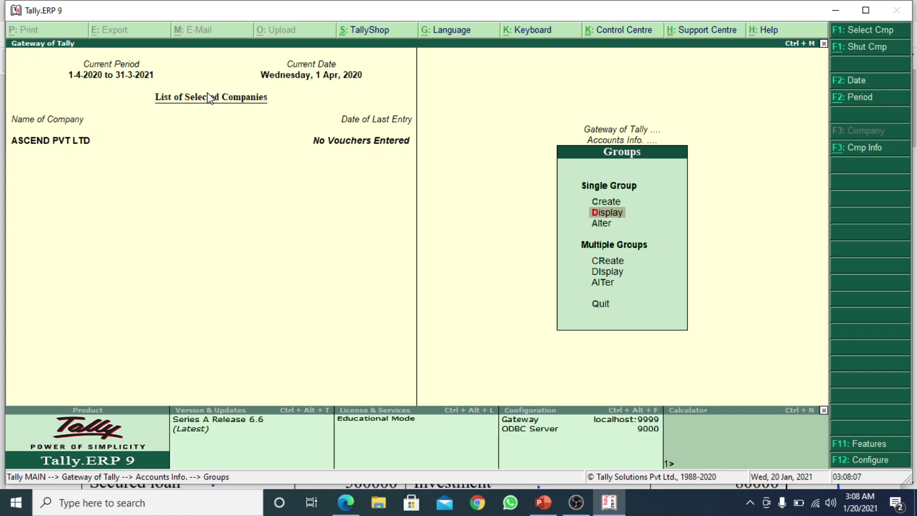
Filter the Alter group list by 'PRO' and open LOAN FROM PROMOTERS in Group Alteration
key("Down")
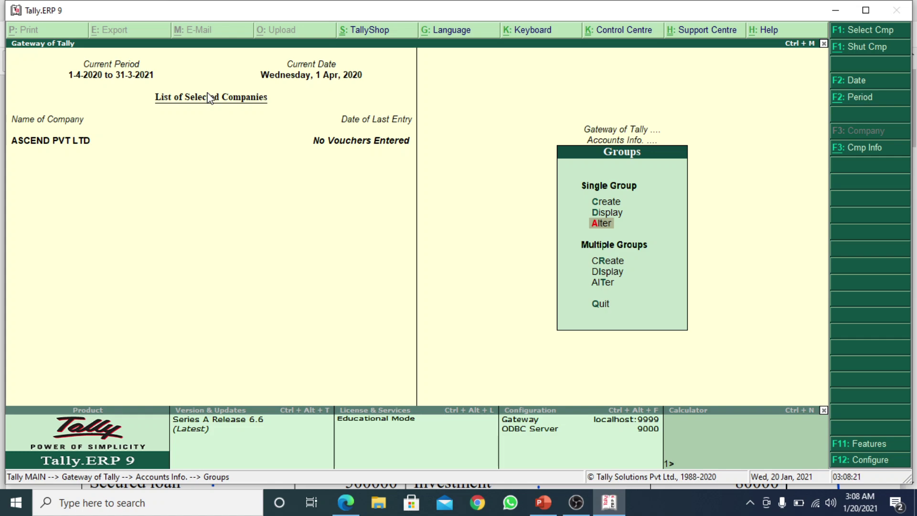
key("Return")
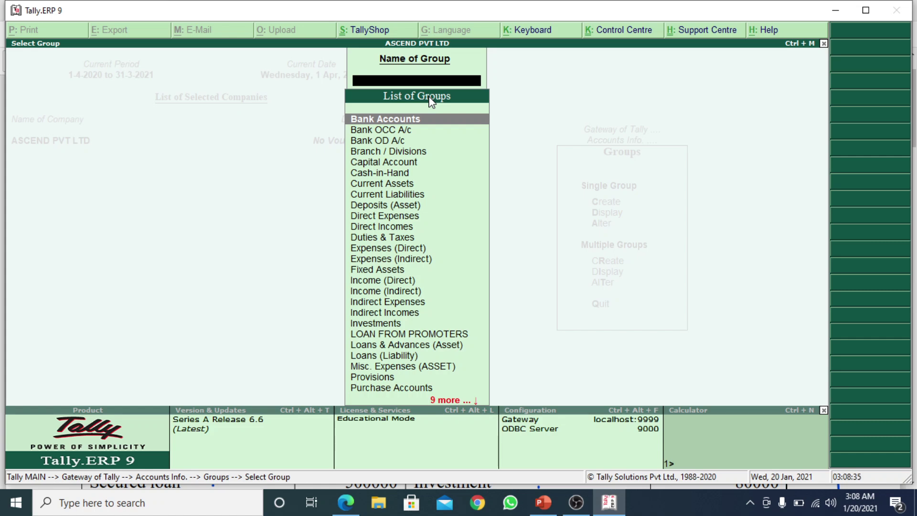
type("P")
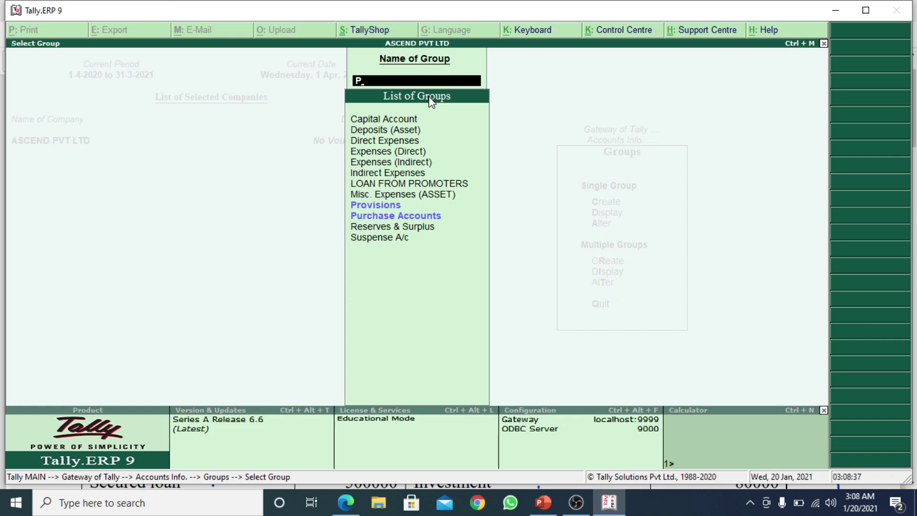
type("RO")
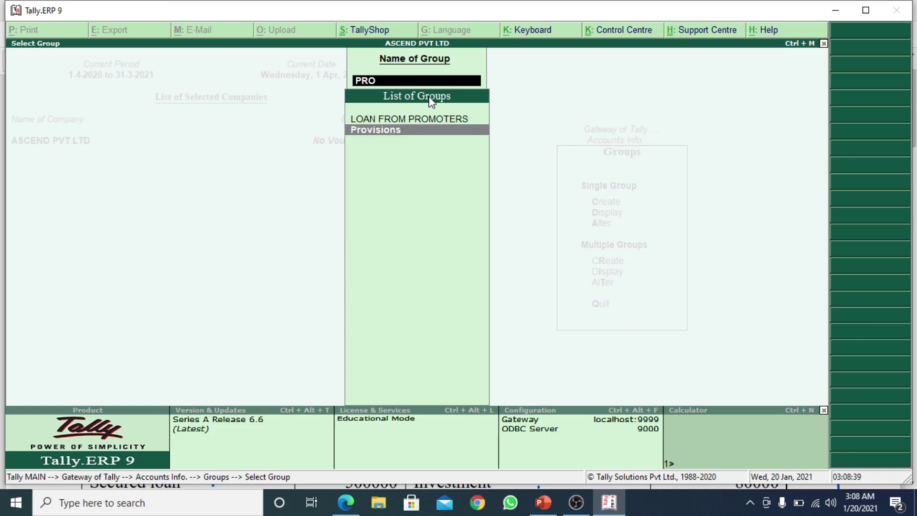
key("Up")
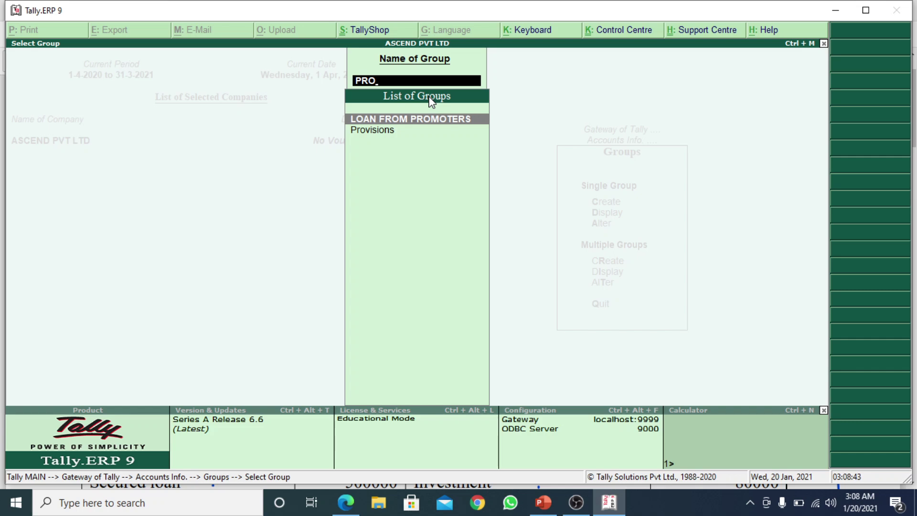
key("Return")
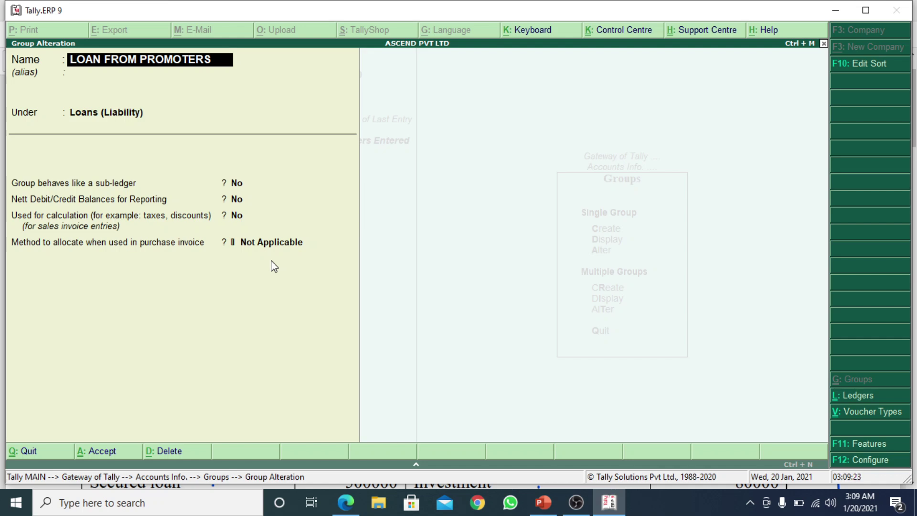
Delete LOAN FROM PROMOTERS with Alt+D and confirm Yes at the Delete? prompt
key("alt+d")
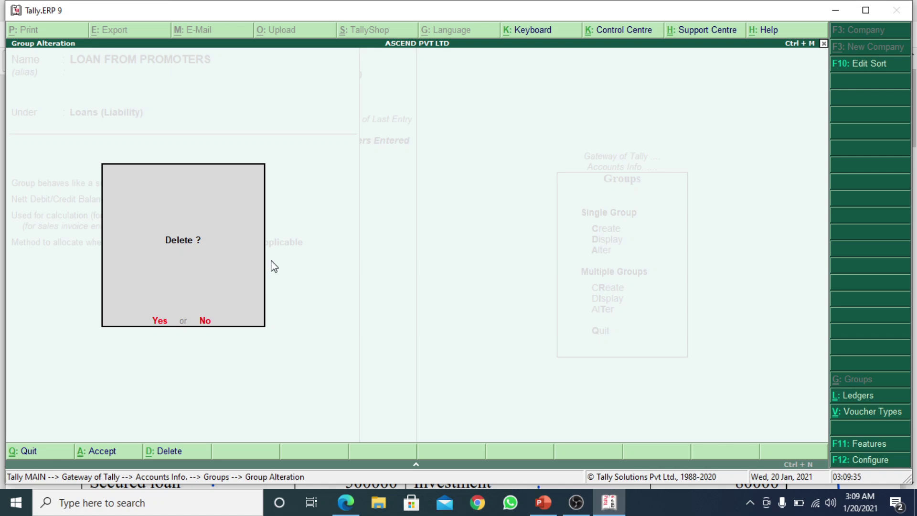
key("Return")
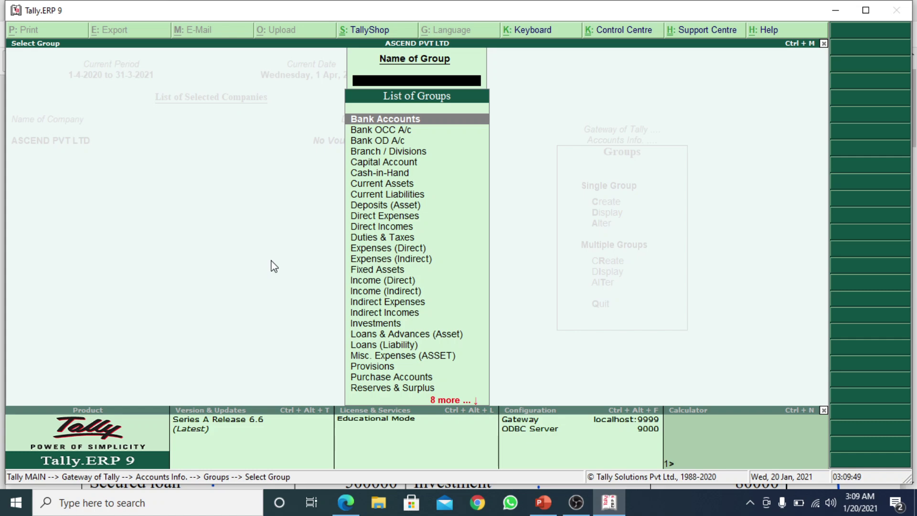
Back out to Gateway of Tally and go to Accounts Info. > Ledgers
key("Escape")
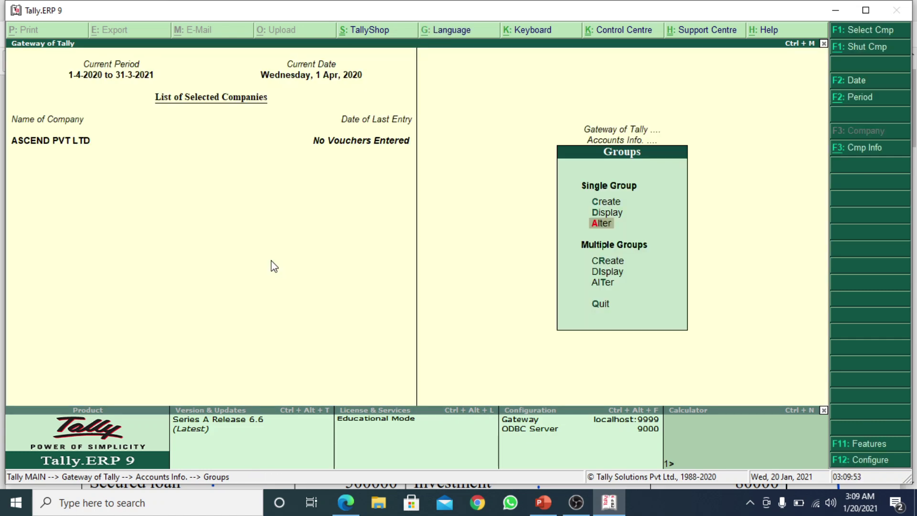
key("Escape")
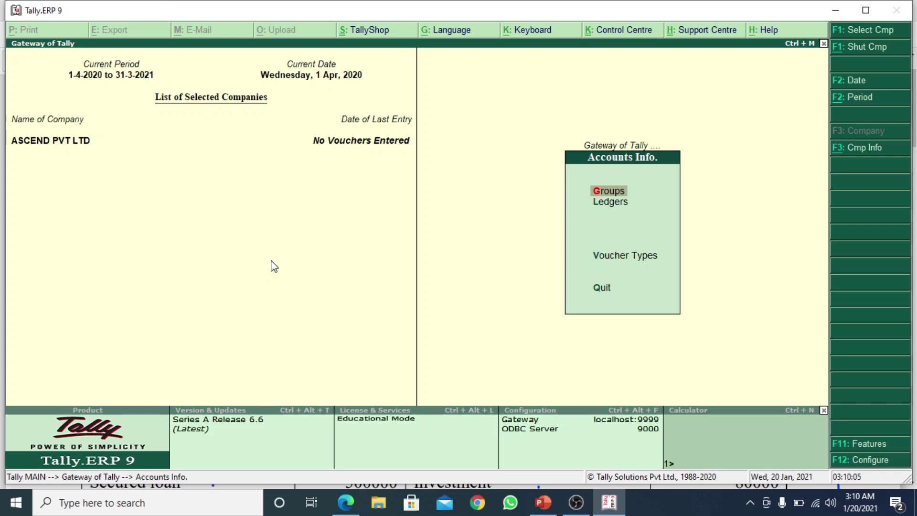
key("Escape")
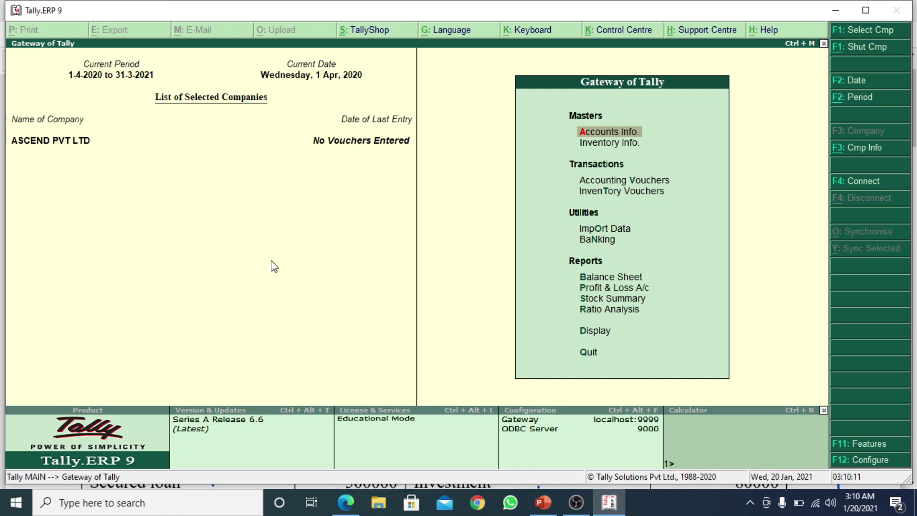
key("Return")
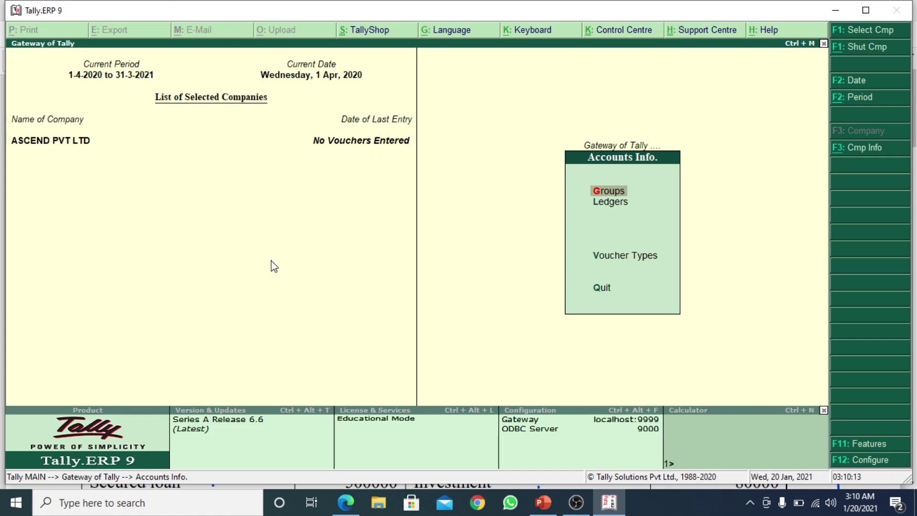
key("Down")
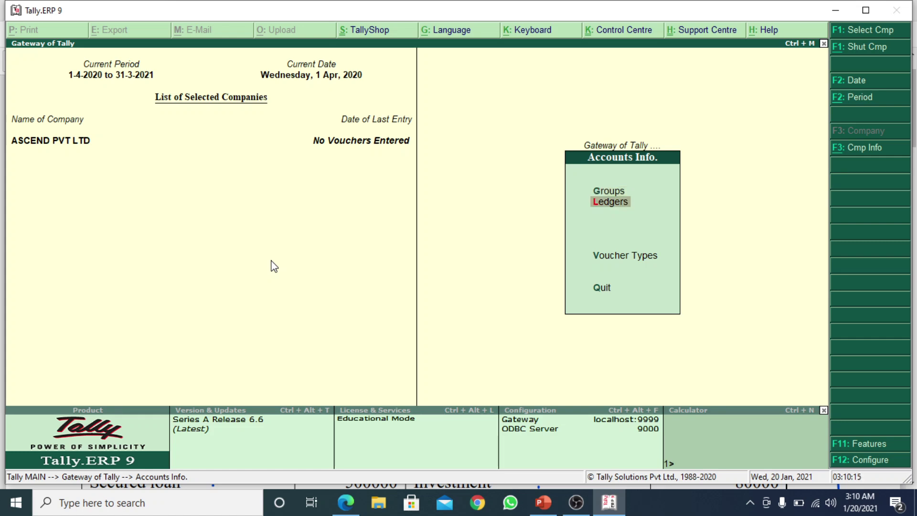
key("Return")
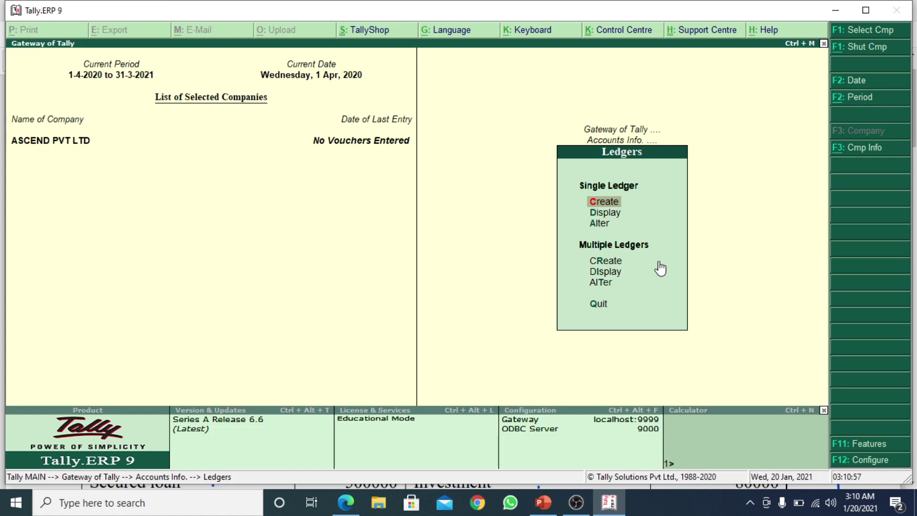
Bring the practice question PDF to the front in Microsoft Edge
key("Down")
key("Down")
key("Down")
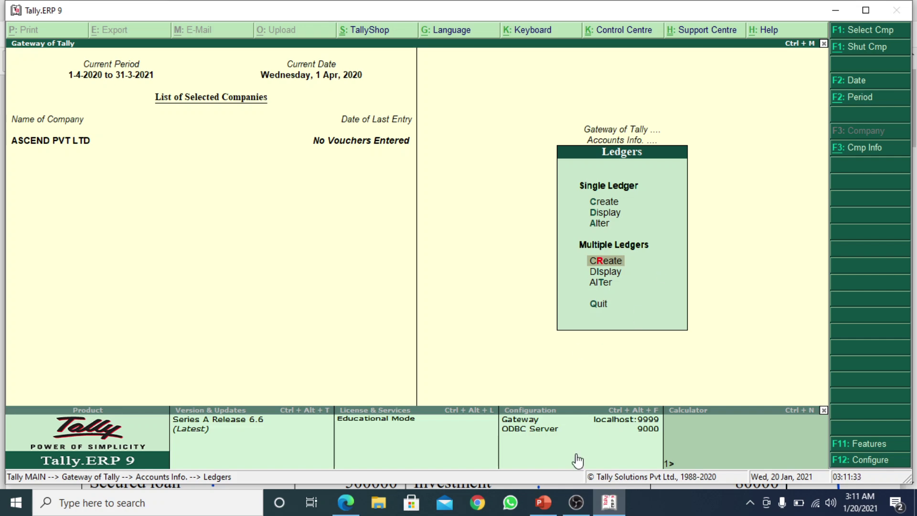
left_click(574, 509)
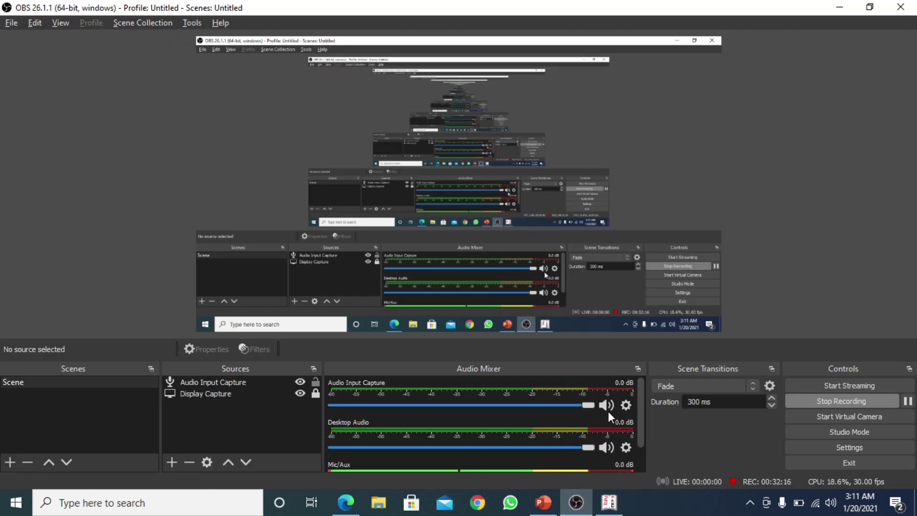
left_click(345, 502)
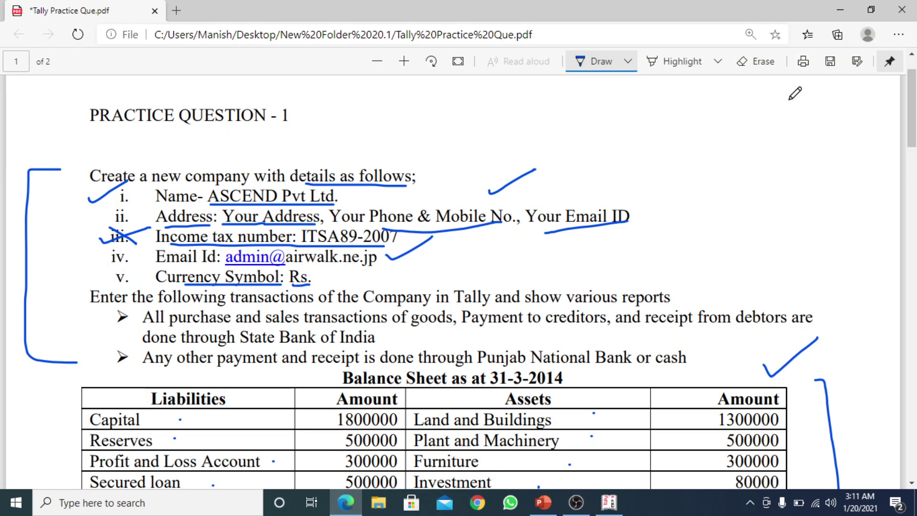
Erase the ink marks around the company details and Your Email ID, then return to Tally
left_click(759, 62)
mouse_move(272, 205)
left_mouse_down()
mouse_move(246, 190)
mouse_move(285, 232)
mouse_move(86, 174)
mouse_move(85, 243)
left_mouse_up()
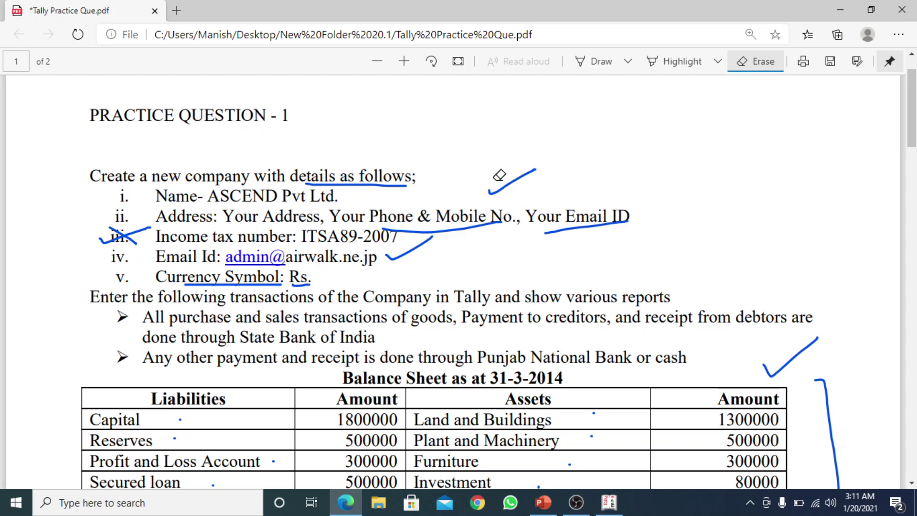
mouse_move(499, 176)
left_mouse_down()
mouse_move(569, 207)
mouse_move(525, 203)
mouse_move(417, 248)
mouse_move(374, 189)
mouse_move(287, 273)
mouse_move(241, 281)
mouse_move(315, 282)
mouse_move(128, 222)
left_mouse_up()
left_click_drag(807, 376, 823, 396)
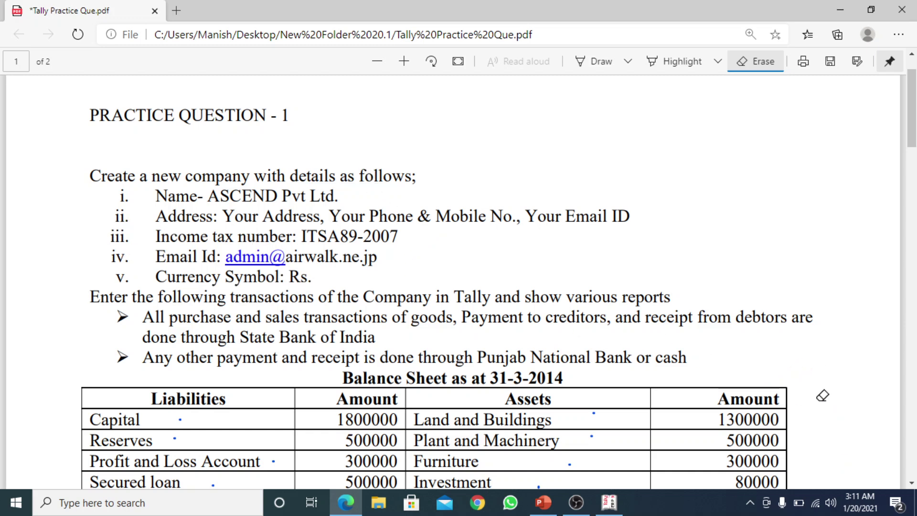
left_click_drag(908, 125, 907, 173)
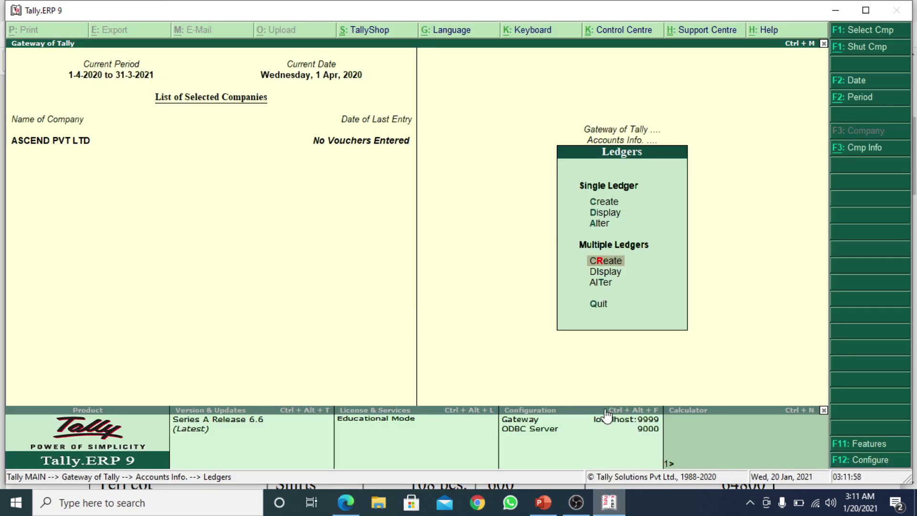
left_click(609, 502)
Display the existing ledgers (Cash, Profit & Loss A/c) via Single Ledger > Display, then switch to the PDF
key("Up")
key("Up")
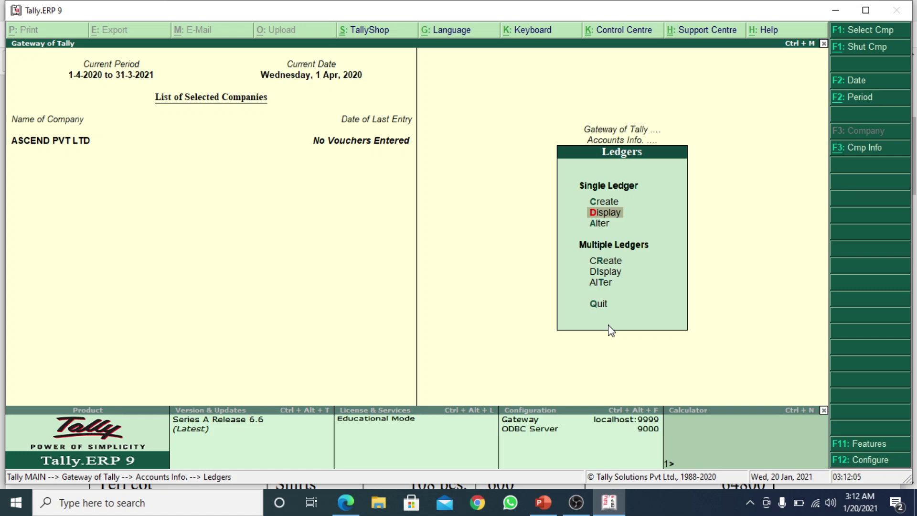
key("Up")
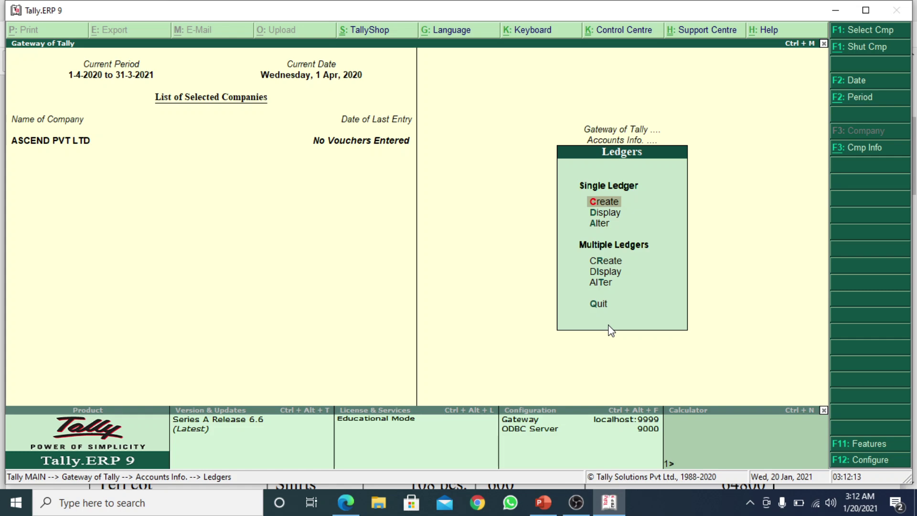
key("Down")
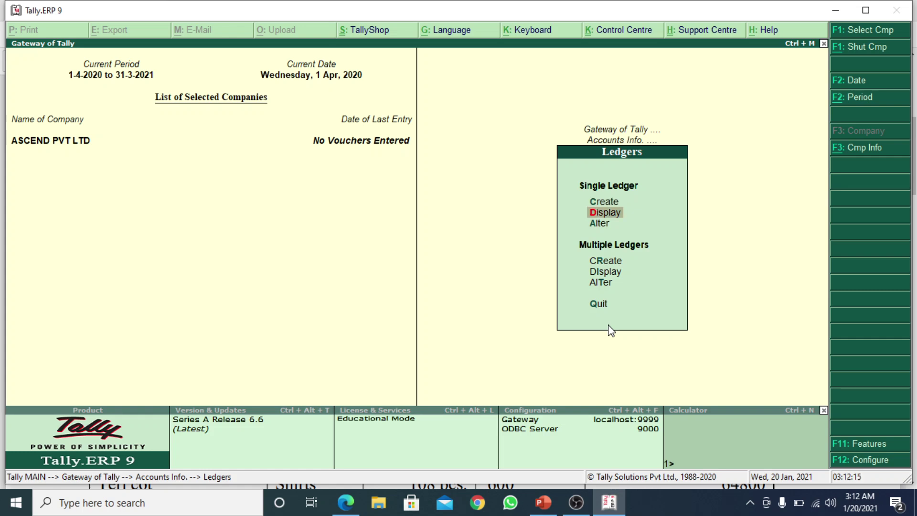
key("Return")
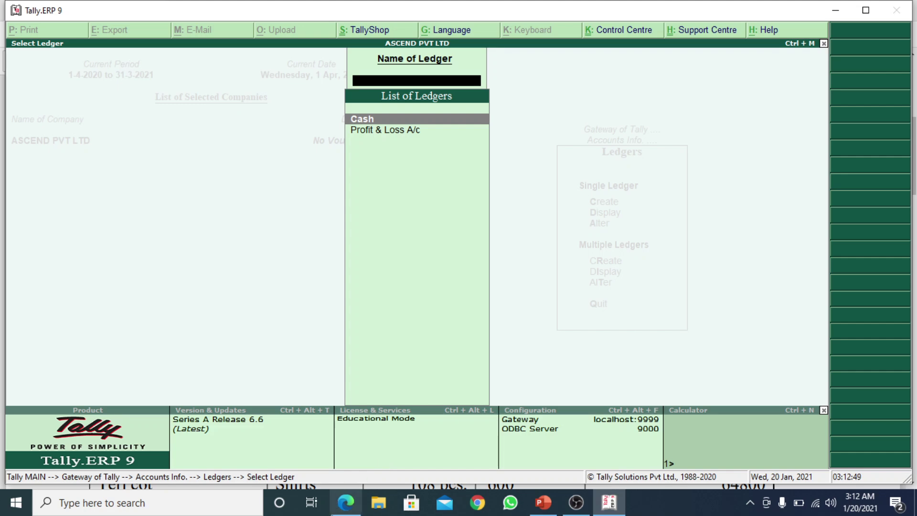
left_click(346, 502)
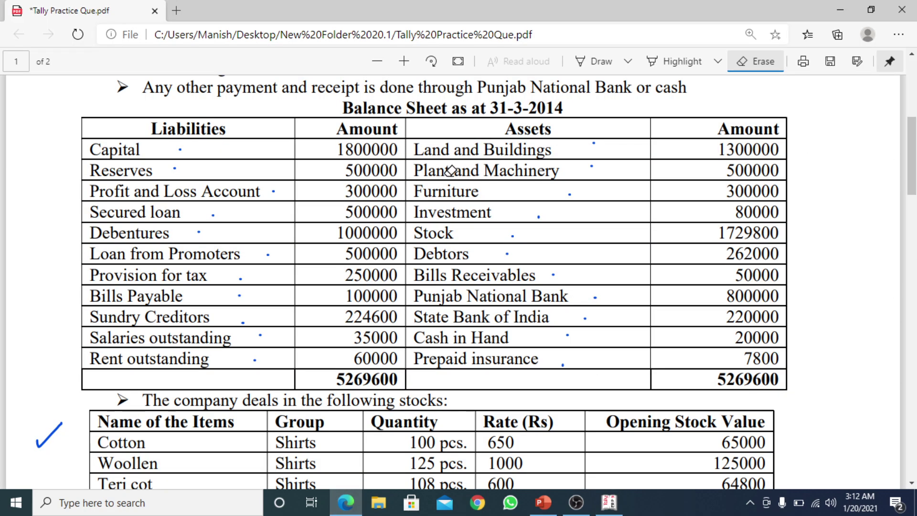
Set the Draw pen's ink colour to red
left_click(610, 66)
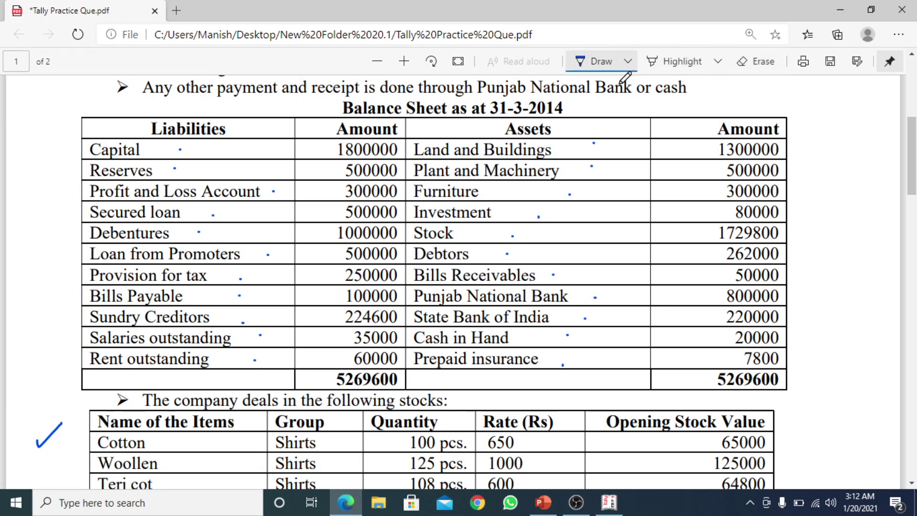
left_click(629, 68)
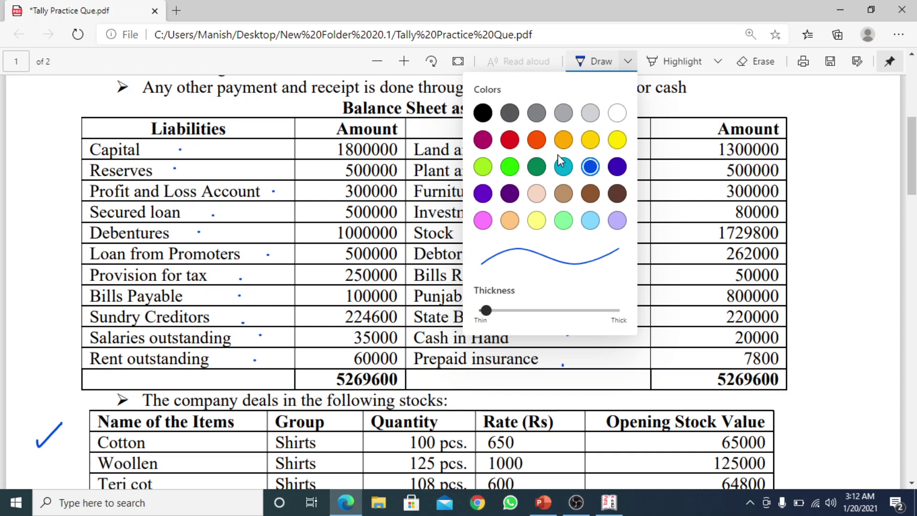
left_click(510, 140)
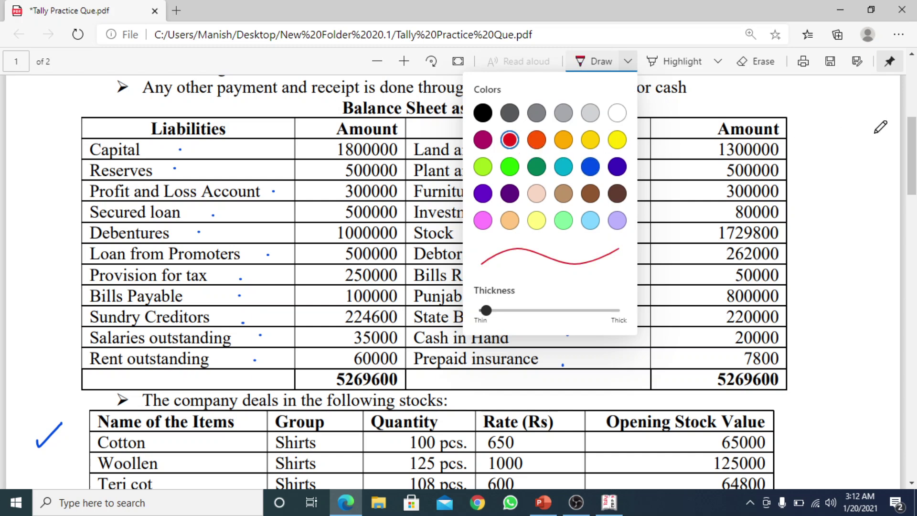
left_click(596, 63)
left_click(596, 63)
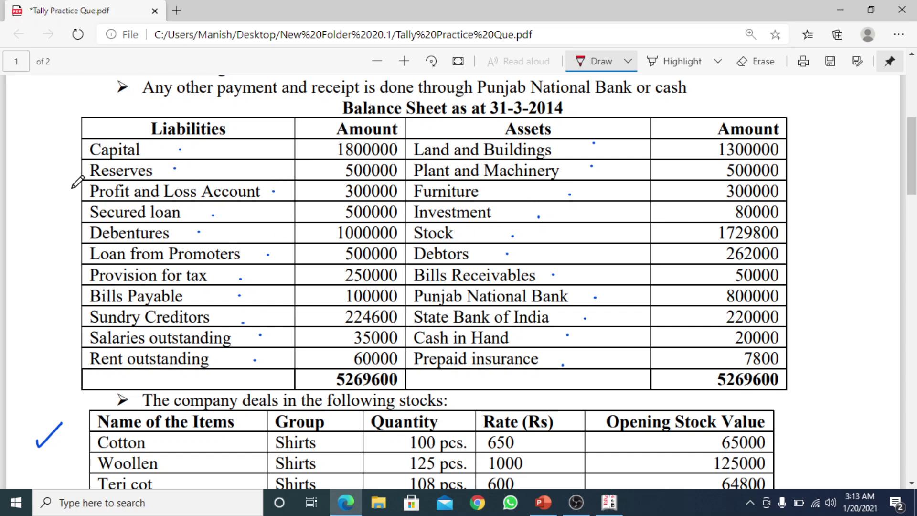
Tick Profit and Loss Account, Cash in Hand, the stock table and its 1729800 total
left_click_drag(66, 191, 73, 186)
mouse_move(545, 328)
left_mouse_down()
mouse_move(539, 342)
mouse_move(534, 334)
mouse_move(543, 336)
left_mouse_up()
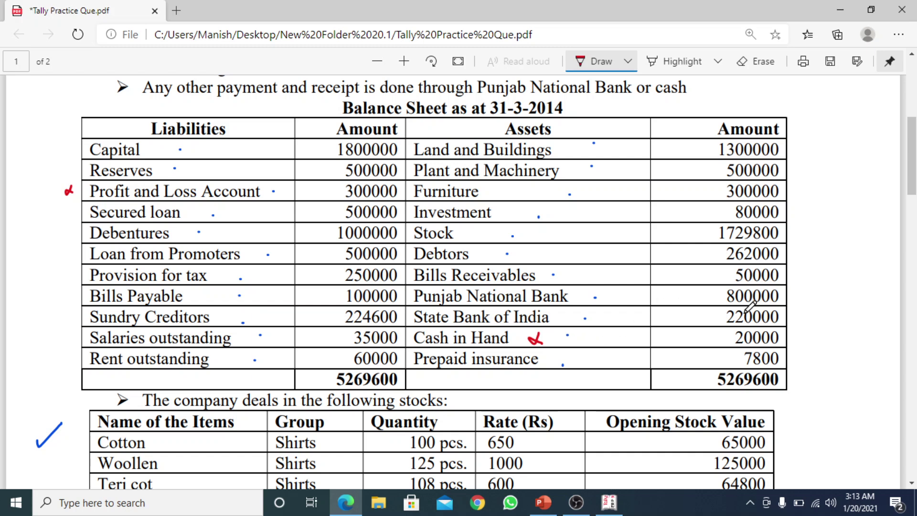
left_click_drag(913, 178, 913, 207)
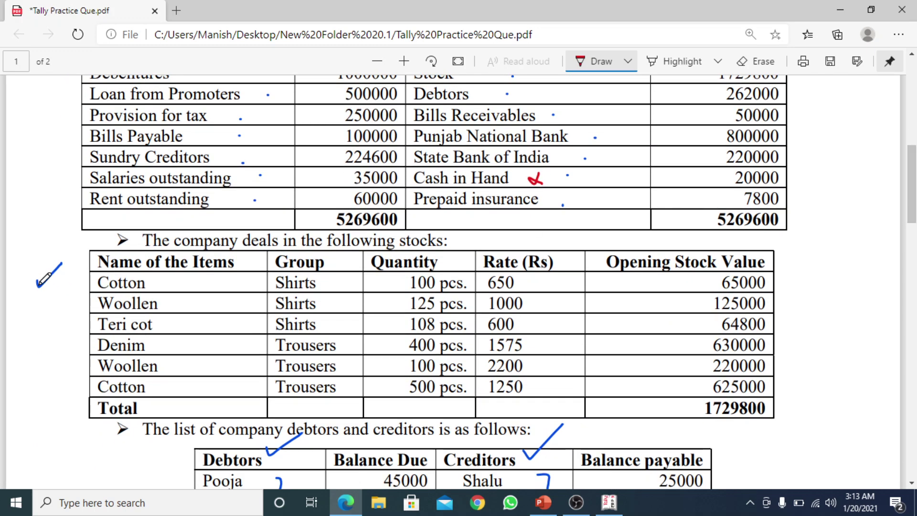
left_click_drag(34, 279, 74, 258)
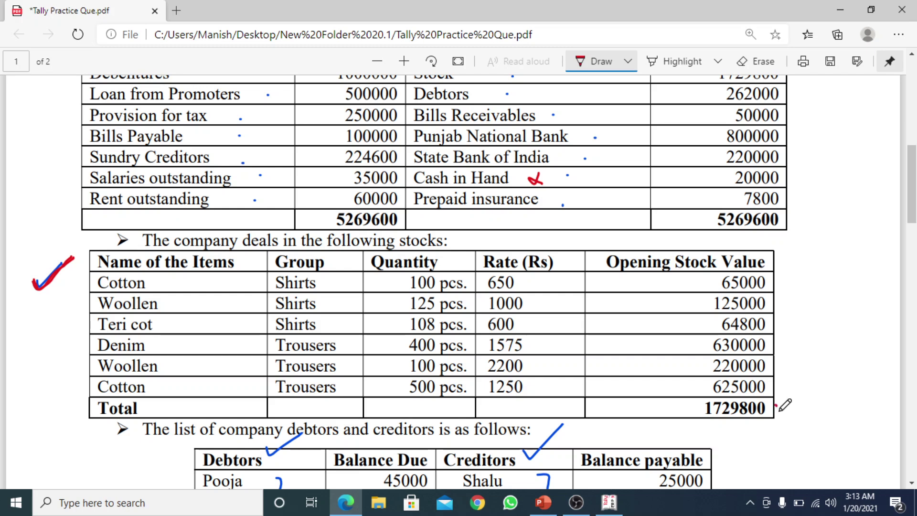
left_click_drag(776, 404, 788, 404)
scroll(913, 191, "up", 2)
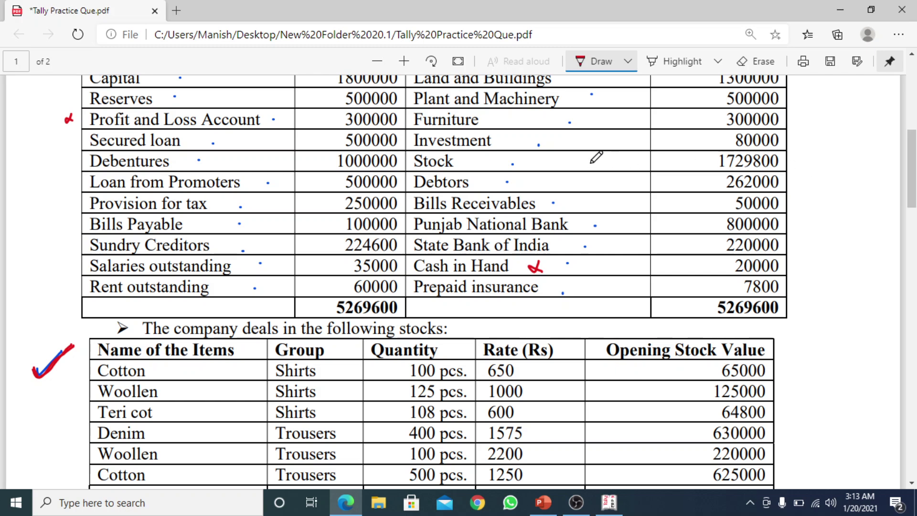
Mark the Stock row's 1729800 value and the stock table in red
mouse_move(787, 161)
left_mouse_down()
mouse_move(793, 169)
mouse_move(810, 151)
left_mouse_up()
left_click_drag(481, 162, 497, 162)
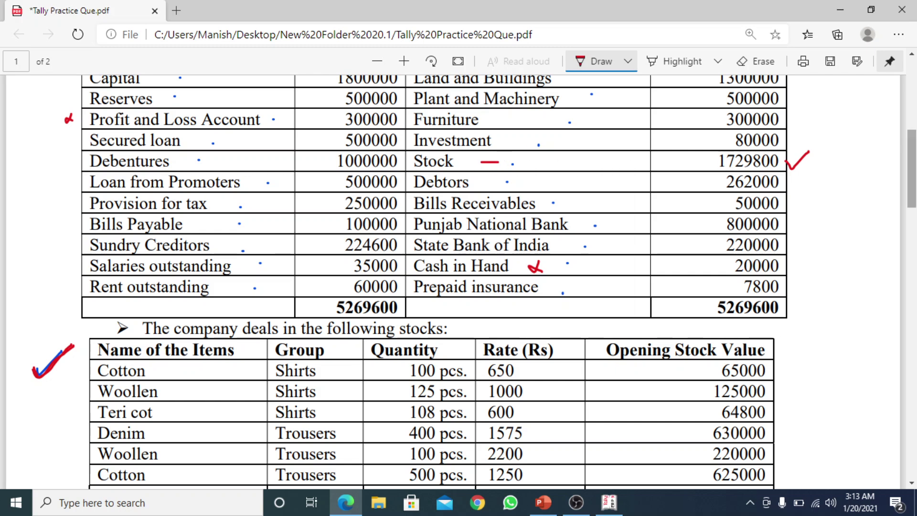
scroll(889, 201, "down", 3)
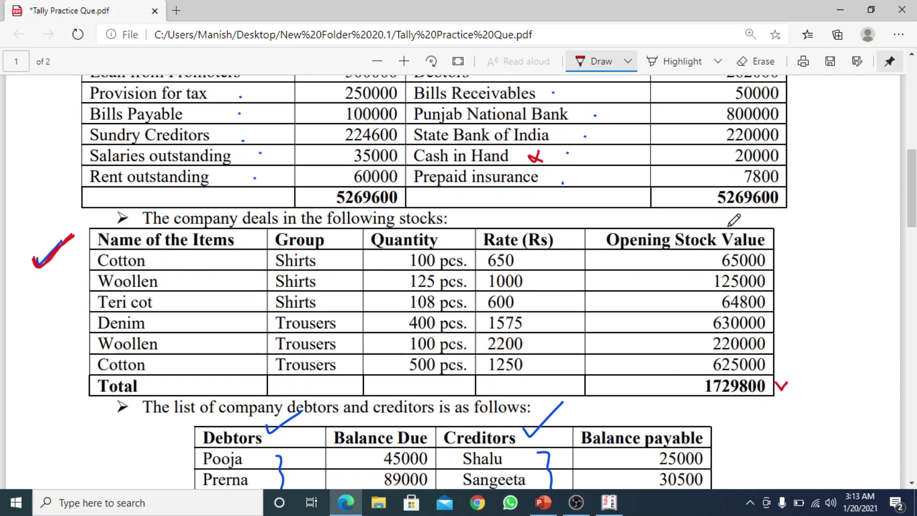
mouse_move(784, 237)
left_mouse_down()
mouse_move(799, 335)
mouse_move(799, 377)
mouse_move(785, 388)
left_mouse_up()
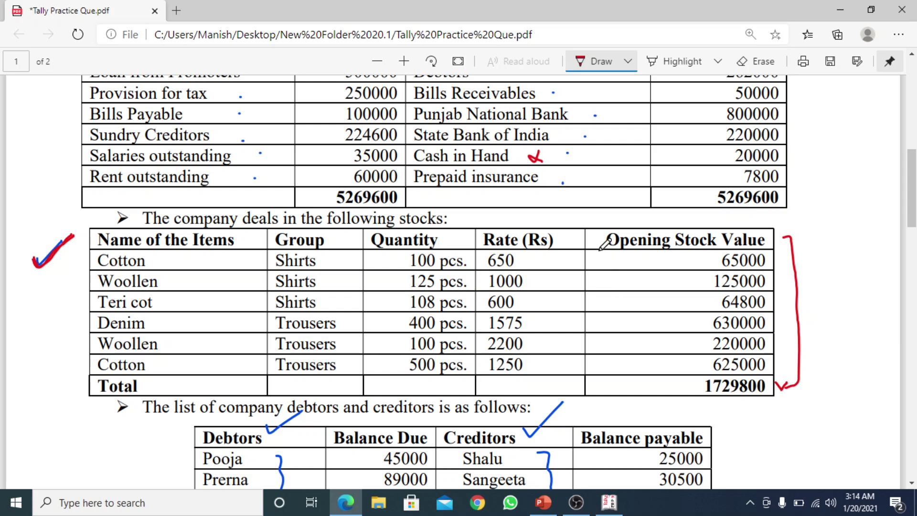
left_click_drag(595, 242, 607, 235)
scroll(913, 215, "up", 2)
scroll(913, 215, "up", 3)
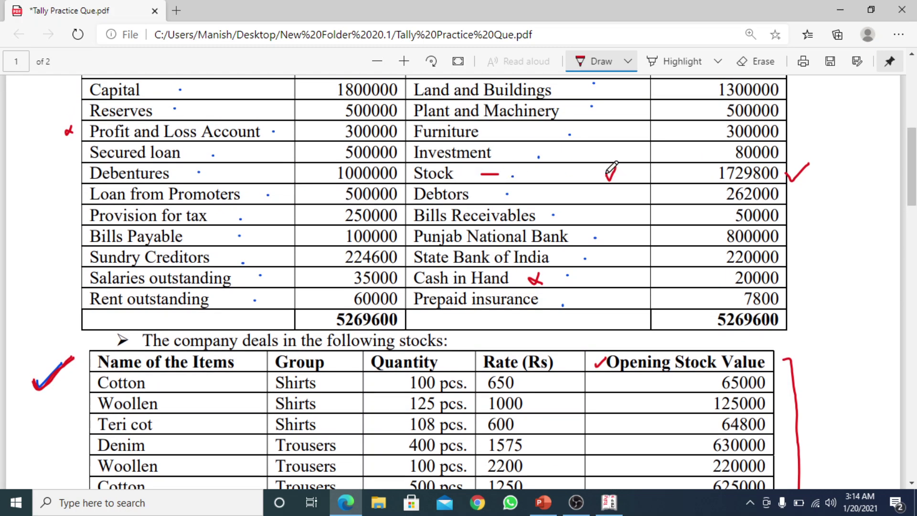
left_click_drag(605, 171, 622, 180)
left_click_drag(805, 375, 842, 349)
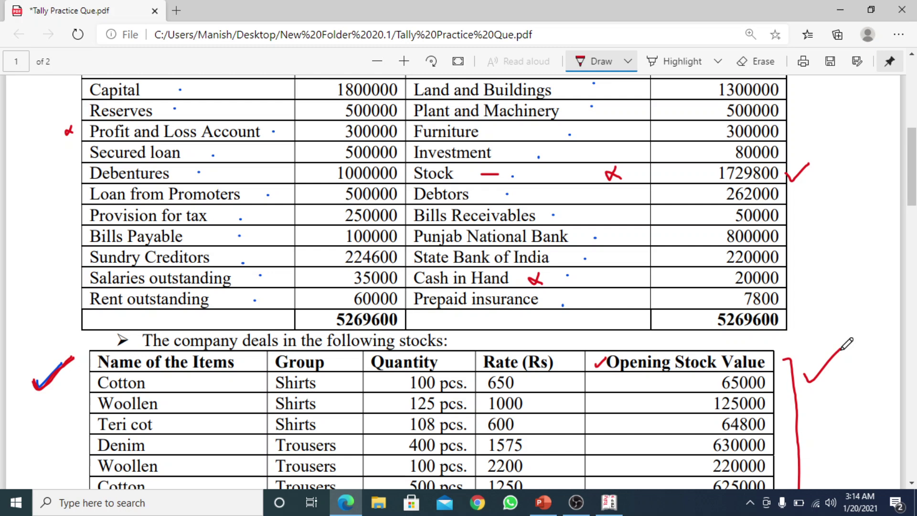
Tick the Debtors and Creditors headings, then Sundry Creditors and Debtors on the balance sheet
scroll(914, 186, "up", 2)
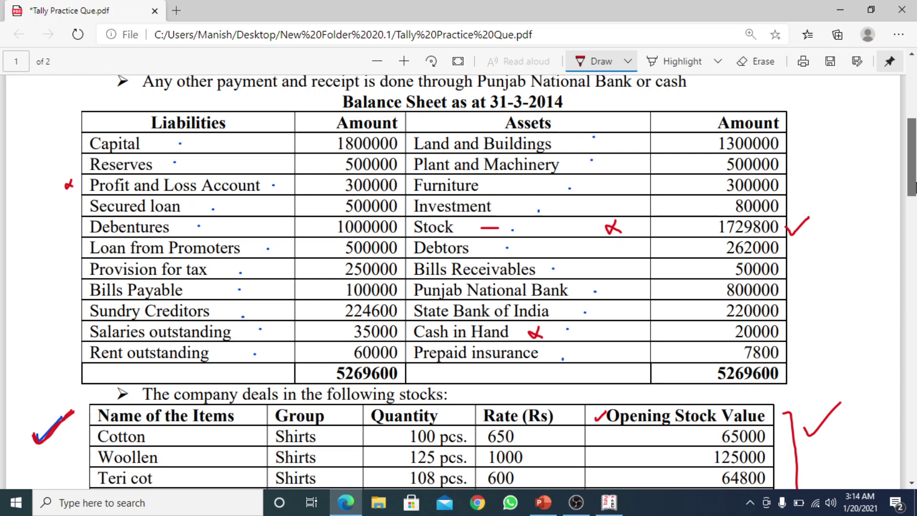
scroll(914, 187, "down", 1)
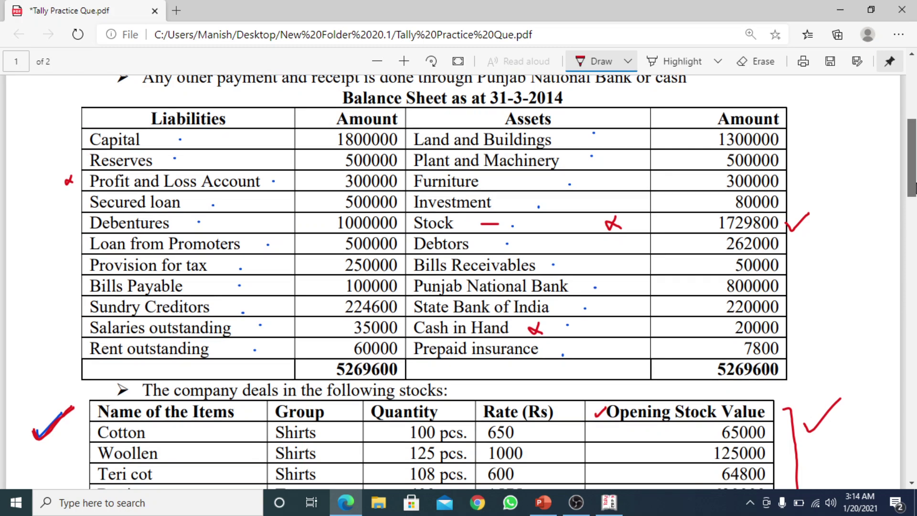
left_click_drag(914, 187, 914, 245)
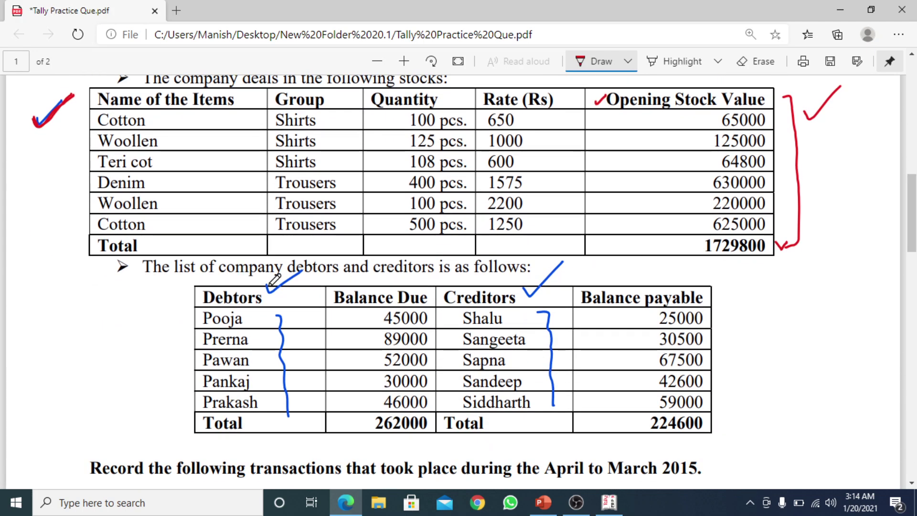
mouse_move(265, 286)
left_mouse_down()
mouse_move(270, 293)
mouse_move(302, 274)
left_mouse_up()
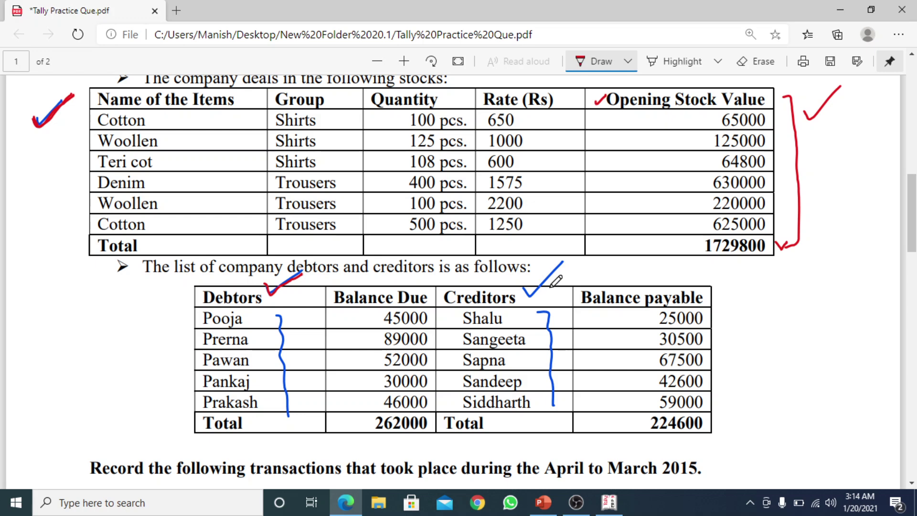
mouse_move(525, 289)
left_mouse_down()
mouse_move(536, 291)
mouse_move(563, 266)
left_mouse_up()
scroll(915, 181, "up", 7)
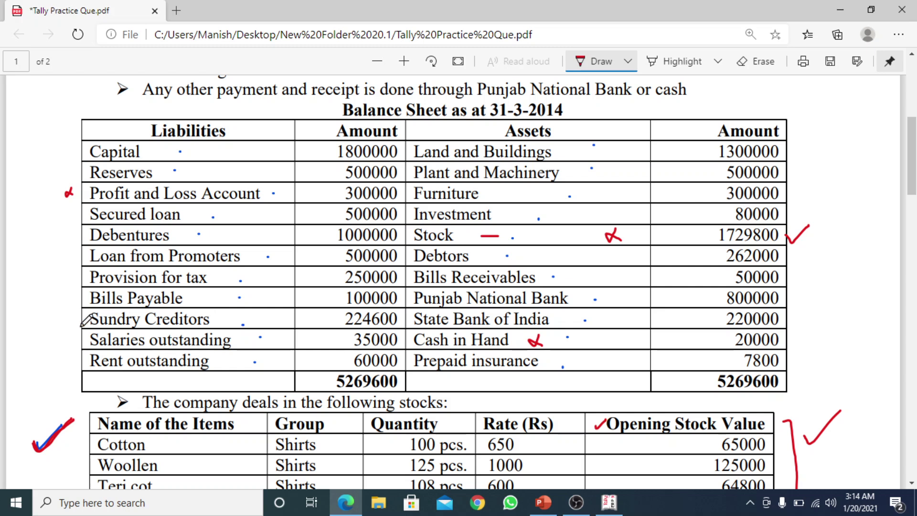
left_click_drag(72, 320, 88, 315)
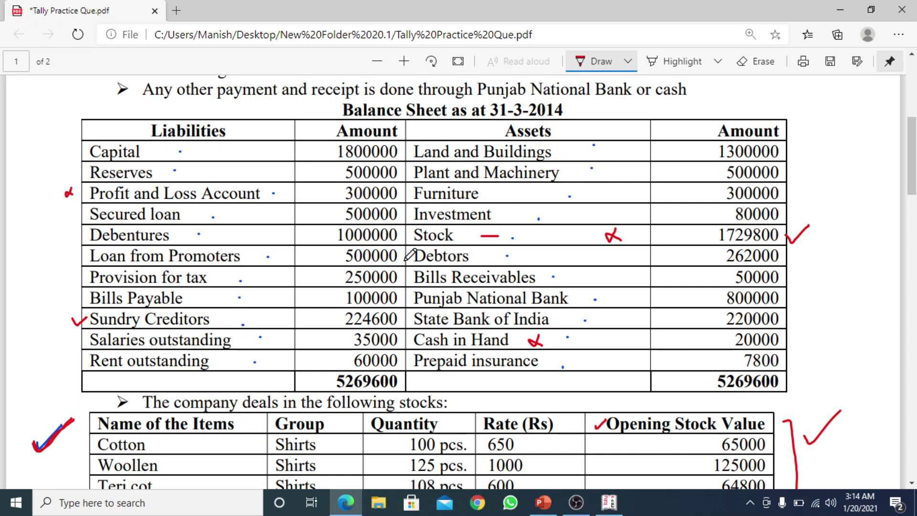
left_click_drag(406, 261, 410, 251)
left_click_drag(915, 183, 914, 262)
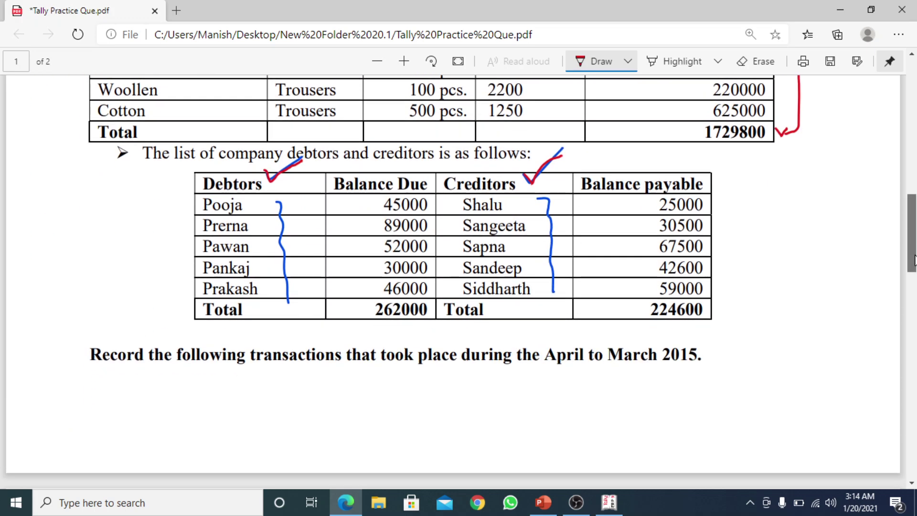
Dot the debtor rows Pooja, Prerna, Pawan, Pankaj and Prakash in red, then return to Tally
left_click(182, 209)
left_click(182, 222)
left_click(186, 247)
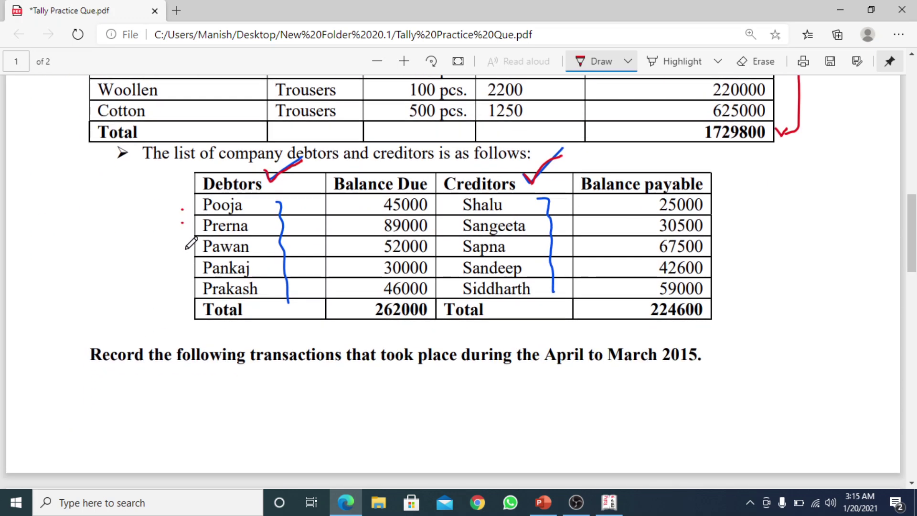
left_click(185, 263)
left_click(184, 292)
left_click_drag(914, 249, 916, 180)
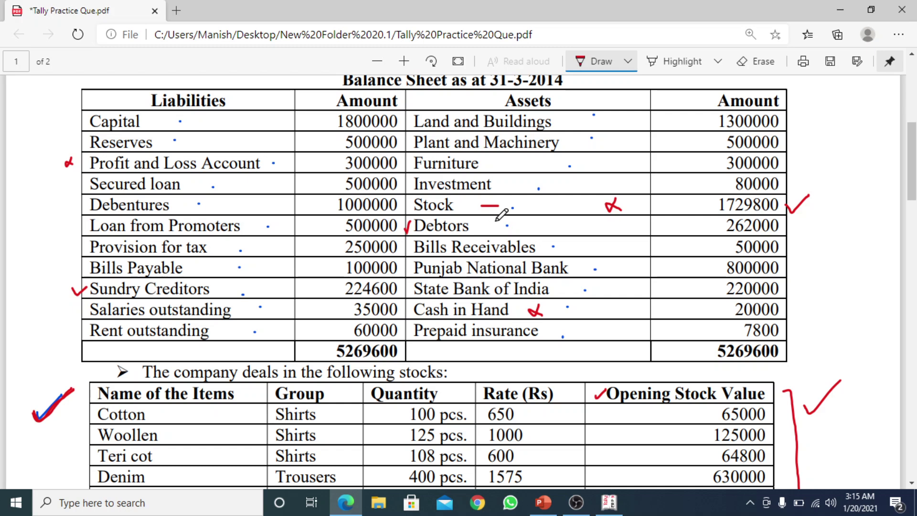
left_click_drag(914, 177, 914, 173)
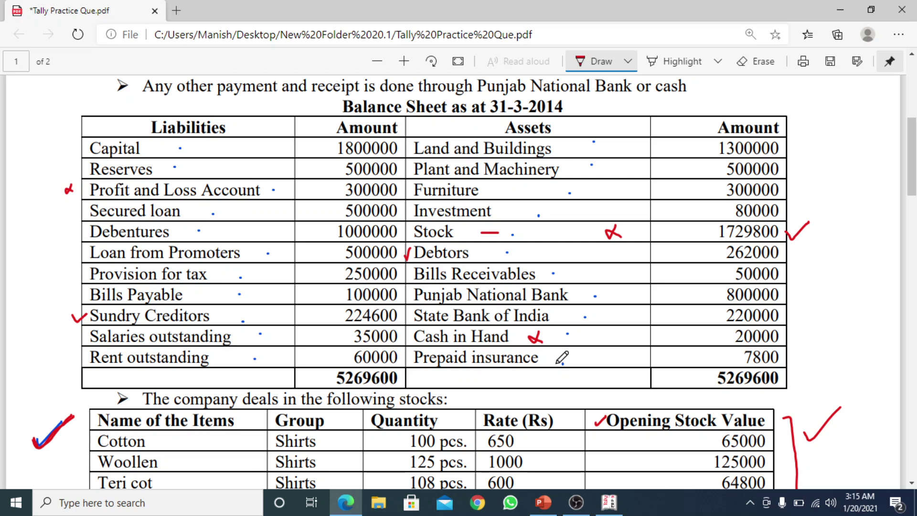
left_click(609, 502)
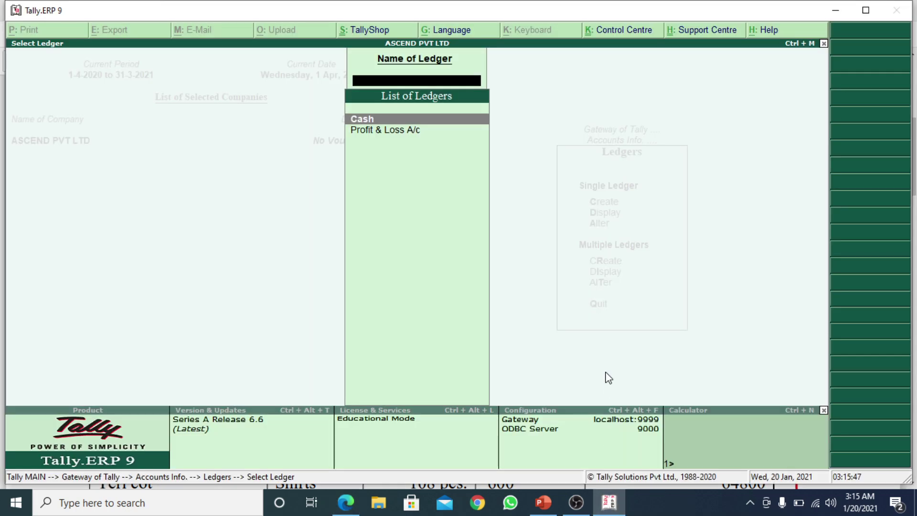
Close Select Ledger and choose Multiple Ledgers > Create from the Ledgers menu
key("Escape")
key("Down")
key("Down")
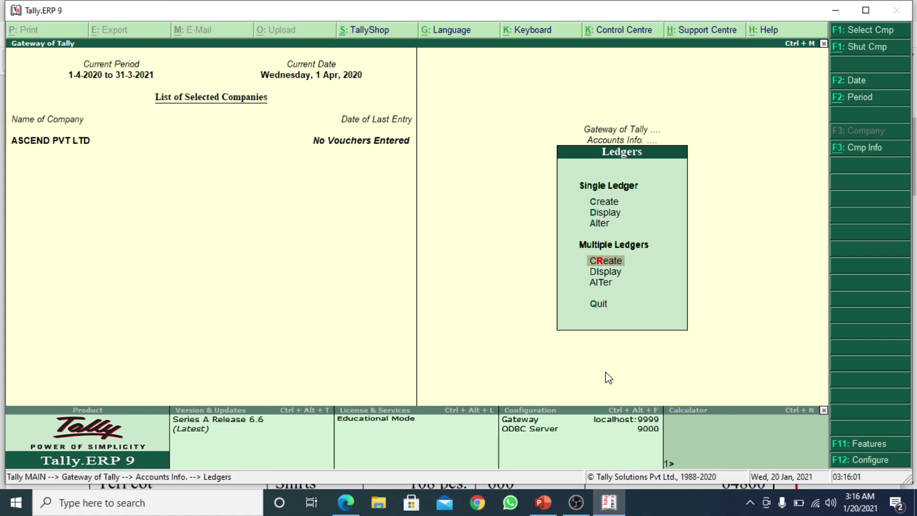
key("Return")
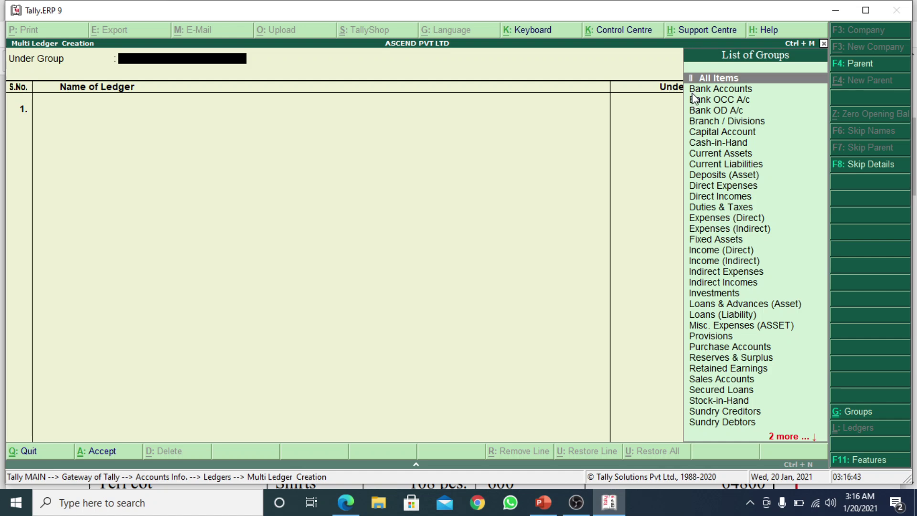
Choose All Items in the List of Groups, accept it, and switch to the question PDF
key("Down")
key("Down")
key("Down")
key("Down")
key("Down")
key("Up")
key("Up")
key("Up")
key("Up")
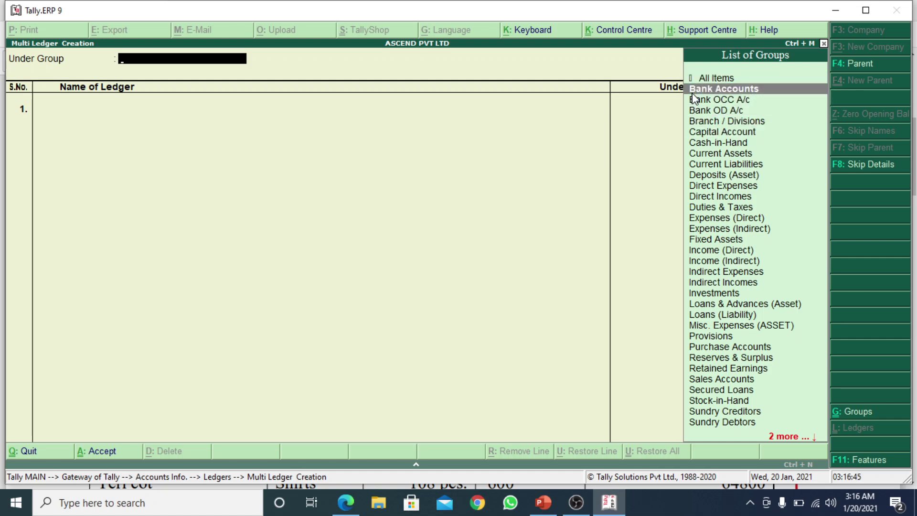
key("Up")
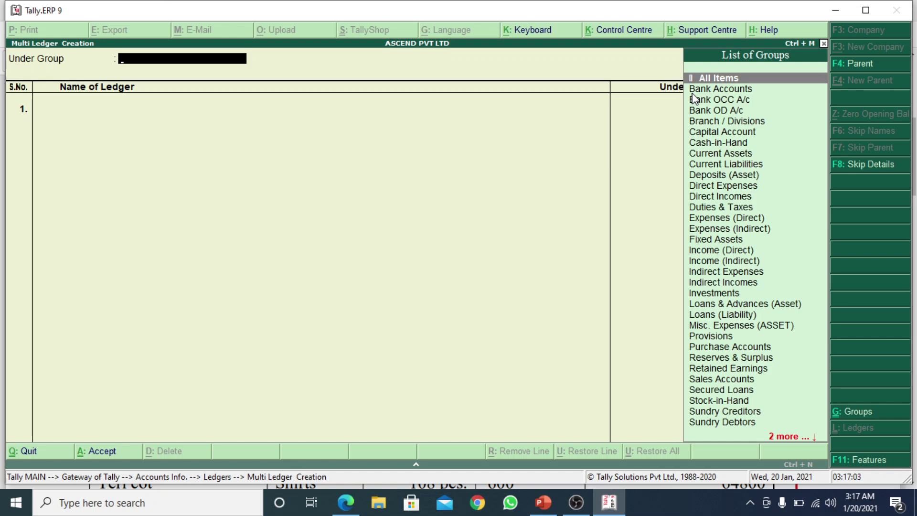
left_click(723, 78)
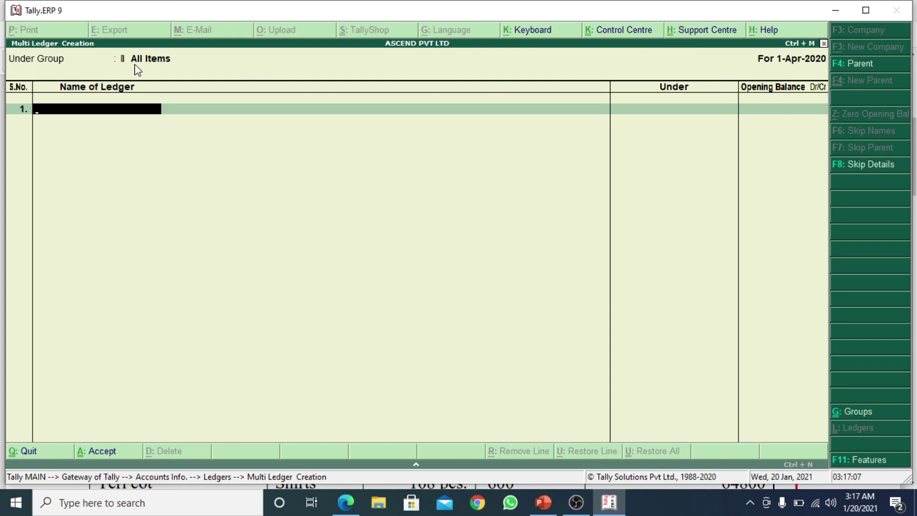
left_click(162, 62)
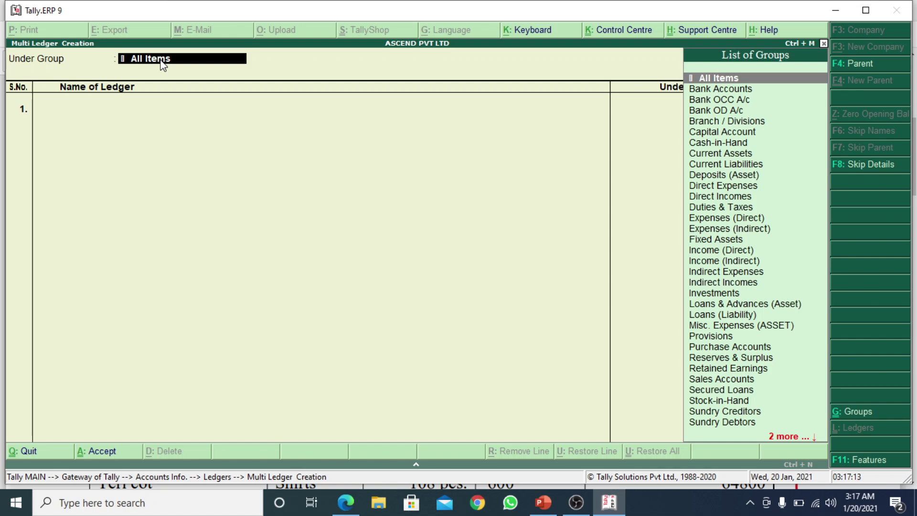
key("Return")
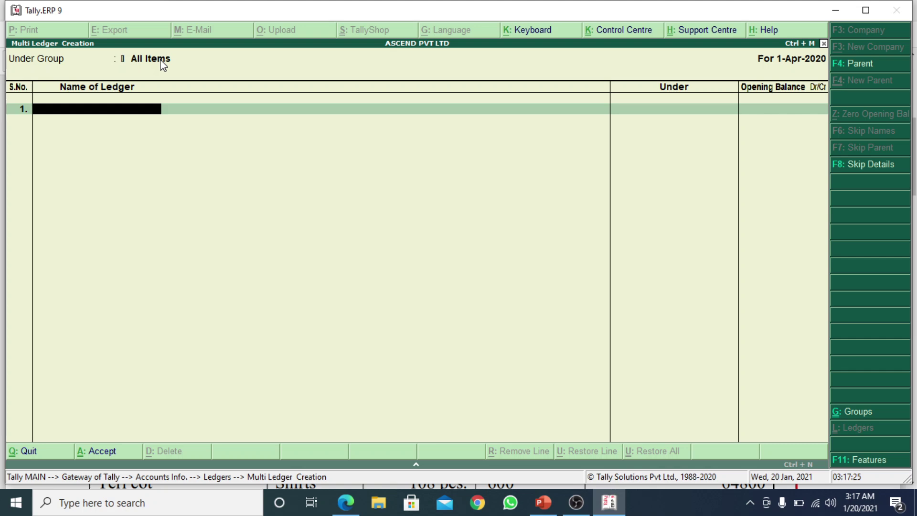
key("alt+Tab")
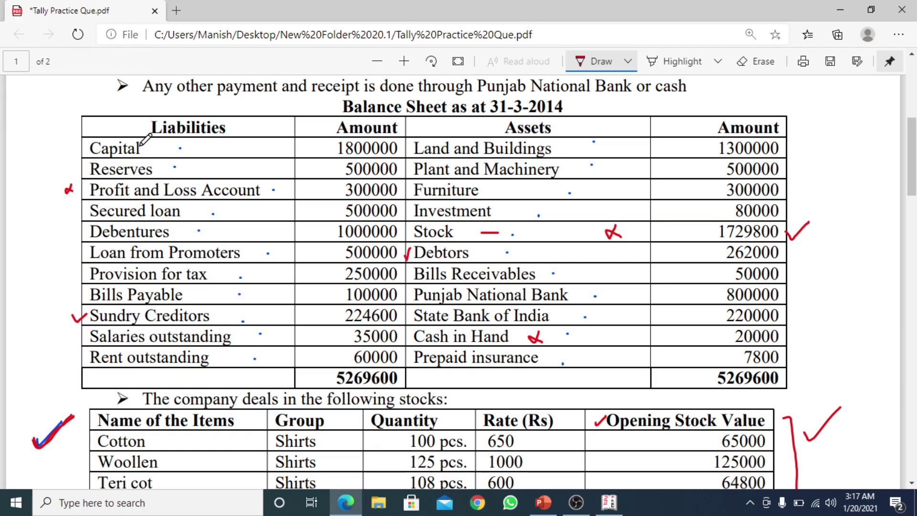
Change the pen colour to blue and tick Capital on the balance sheet, then return to Tally
left_click(627, 61)
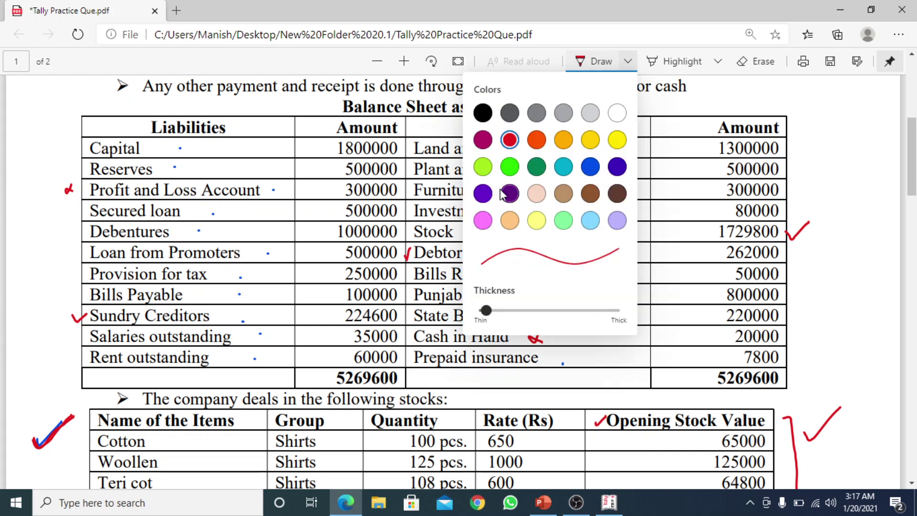
left_click(484, 193)
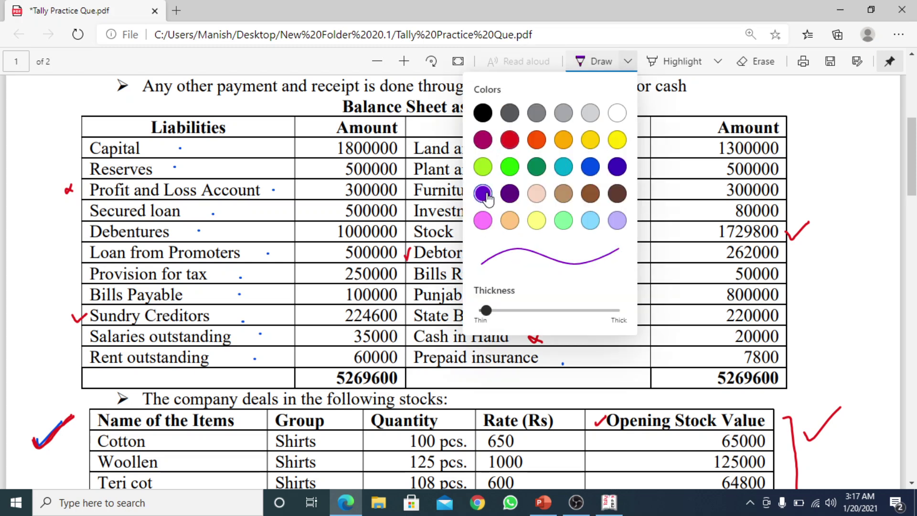
left_click(590, 166)
left_click(588, 69)
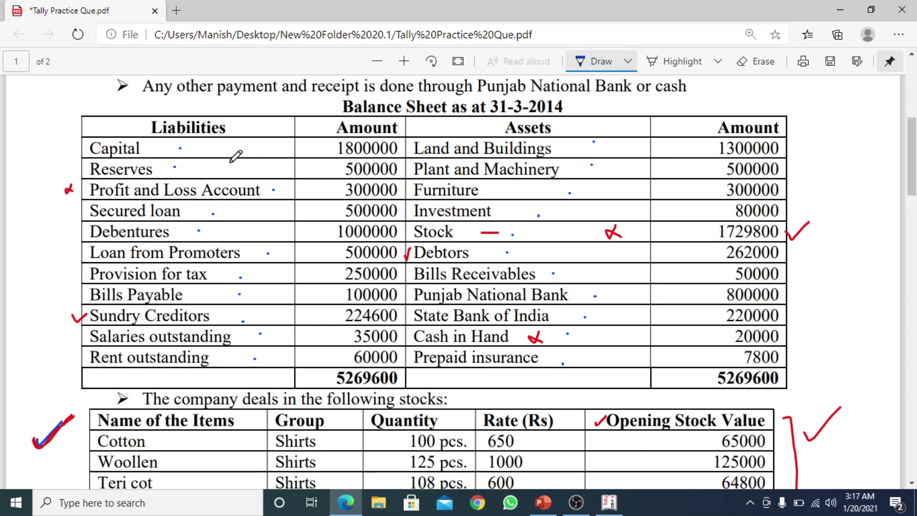
left_click_drag(173, 153, 203, 139)
key("alt+Tab")
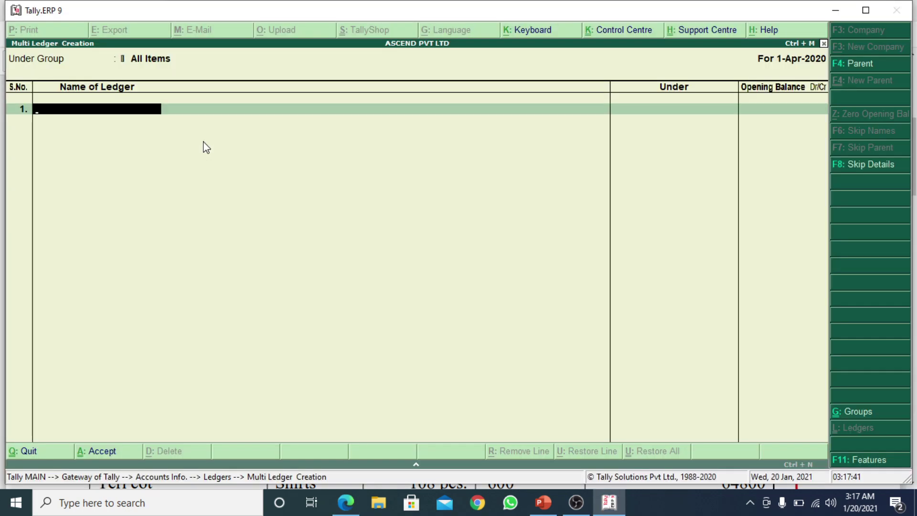
Name the first ledger CAPITAL and place it under Capital Account
type("CAPITAL")
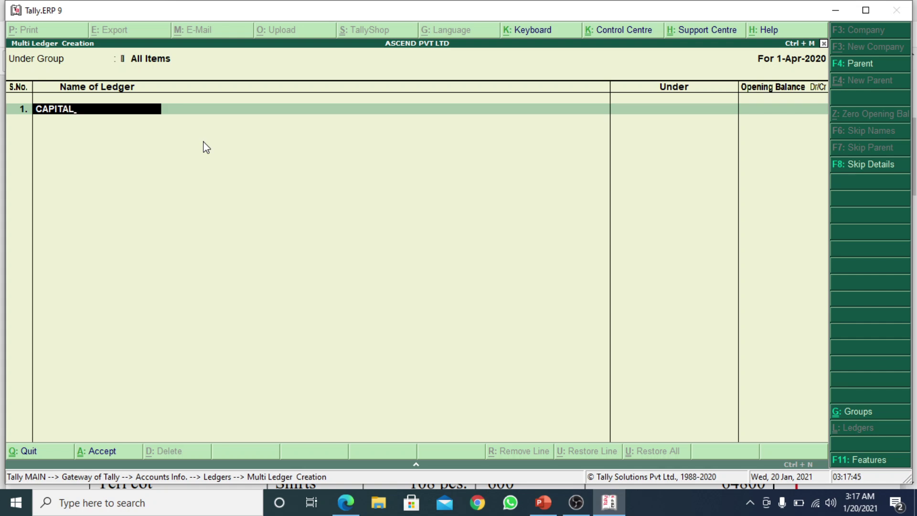
key("Return")
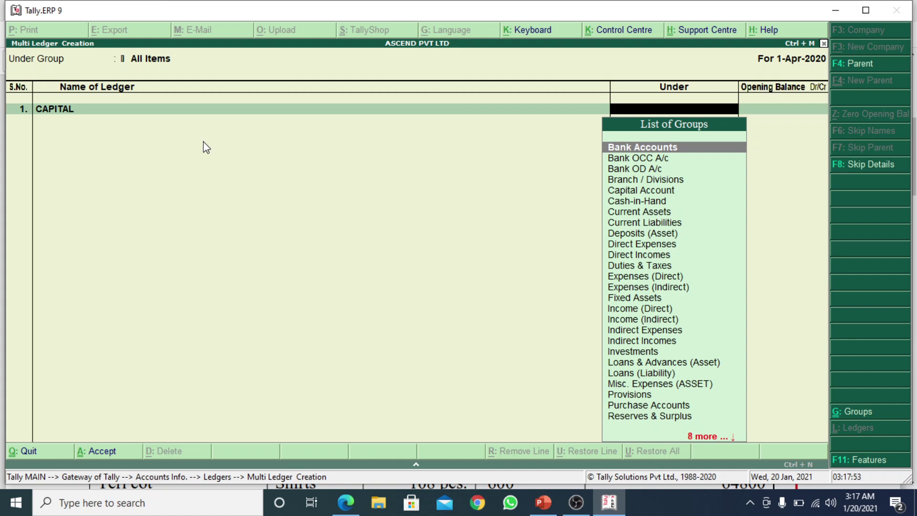
type("CAPI")
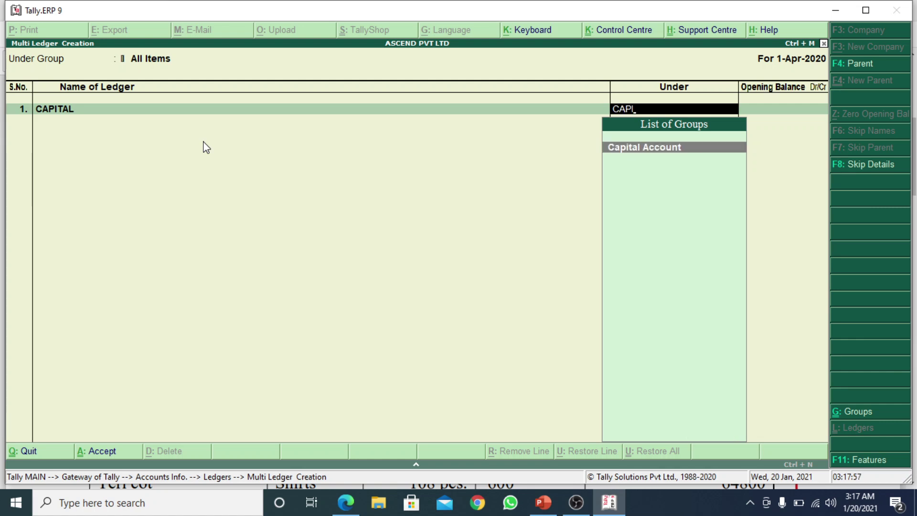
key("Return")
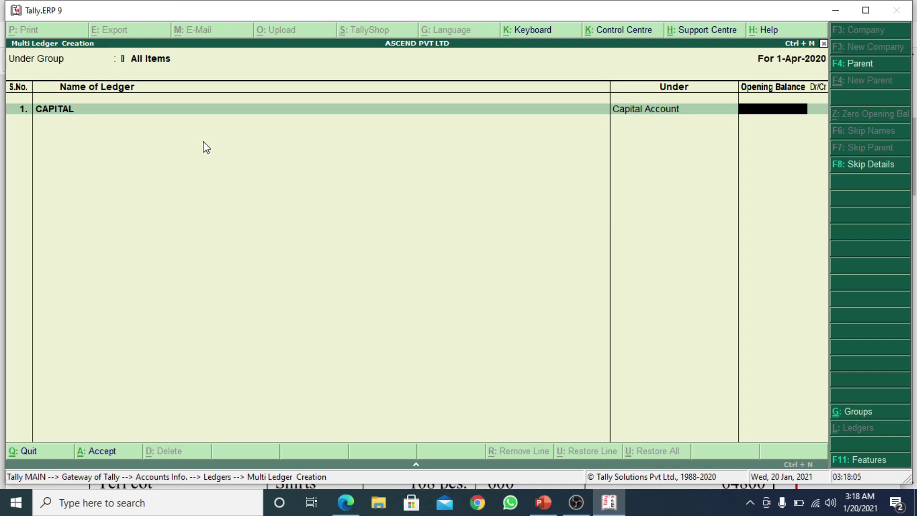
Tick the 1800000 Capital amount in the PDF and enter it as CAPITAL's credit opening balance
key("alt+Tab")
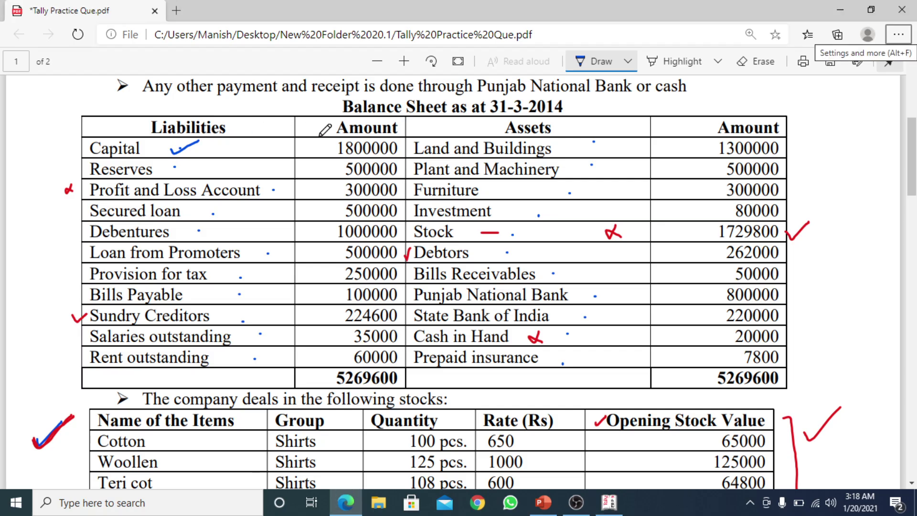
left_click_drag(399, 149, 409, 141)
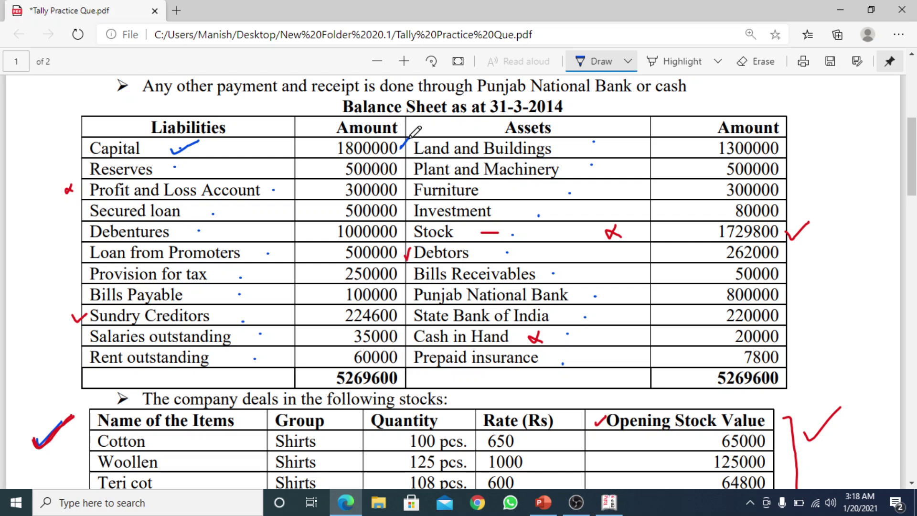
key("alt+Tab")
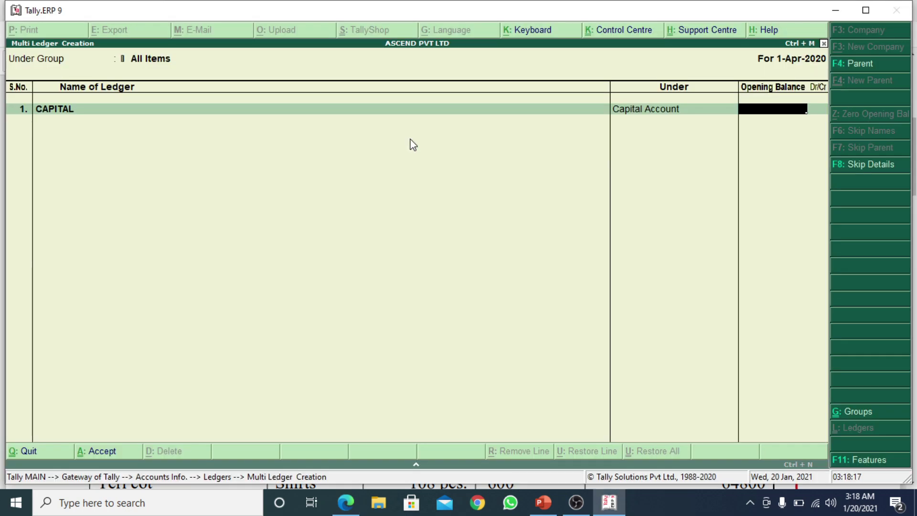
type("1800000")
key("Return")
key("Return")
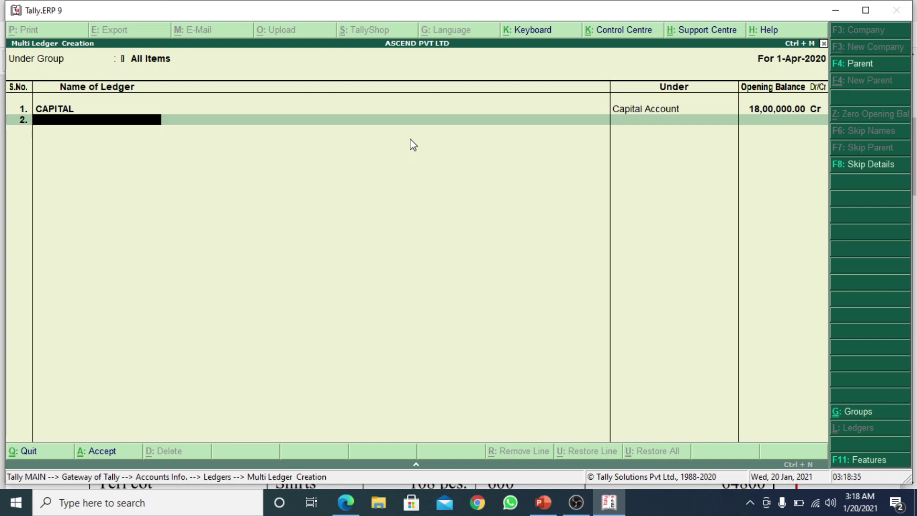
Tick Reserves in the PDF and create a RESERVES ledger under Reserves & Surplus
key("alt+Tab")
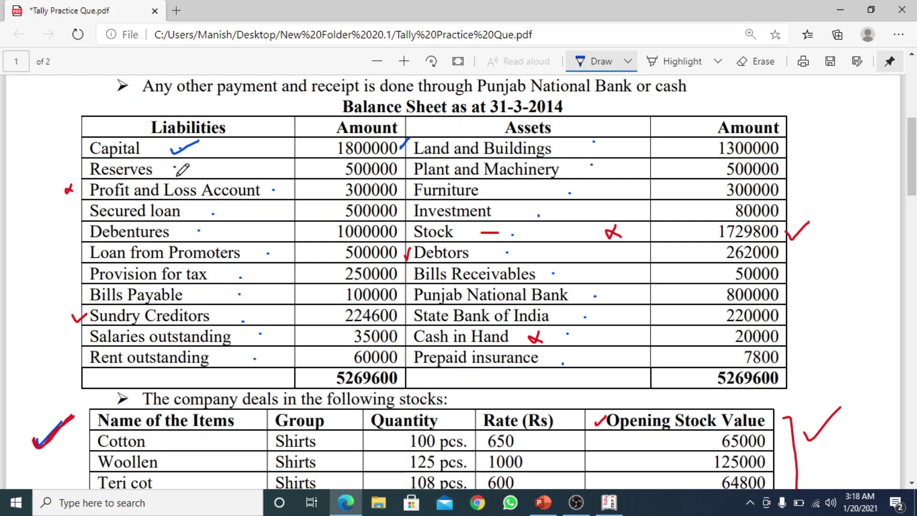
left_click_drag(173, 167, 198, 163)
key("alt+Tab")
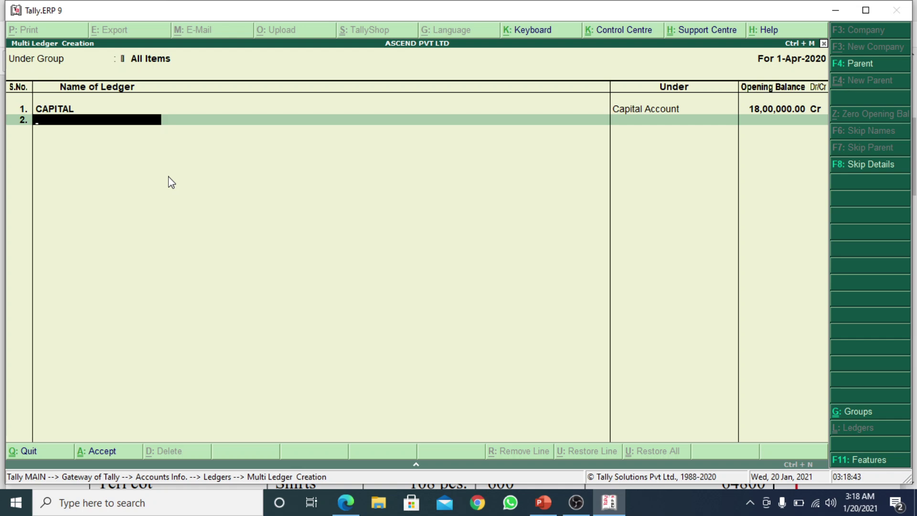
type("RESERVES")
key("Return")
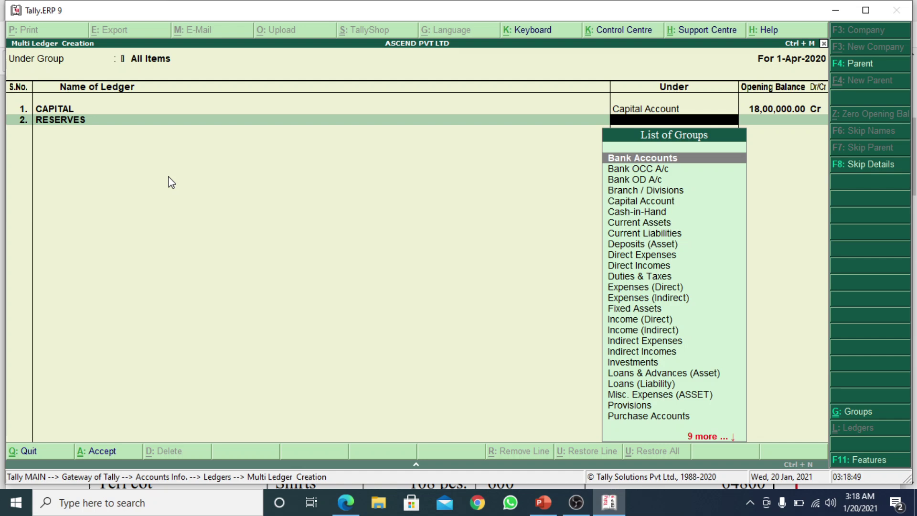
type("RE")
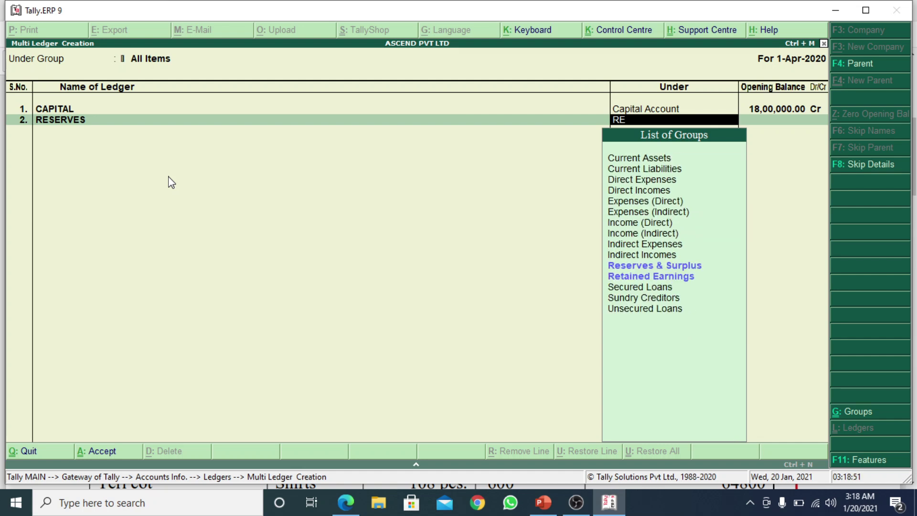
type("SE")
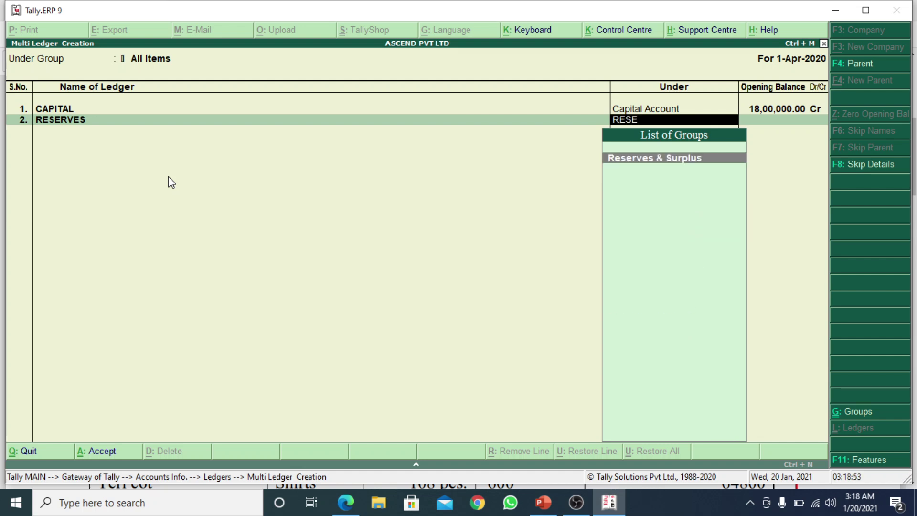
key("Return")
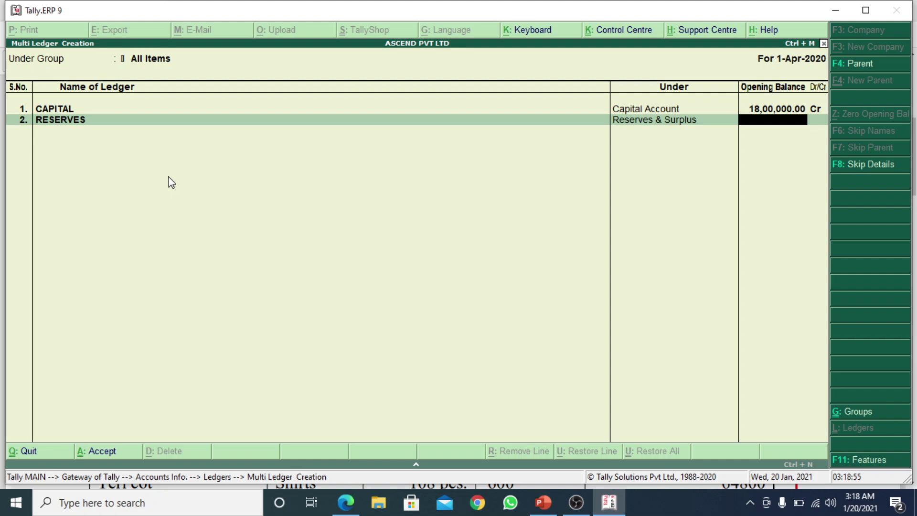
Give RESERVES a 500000 credit opening balance and start the next ledger row
key("alt+Tab")
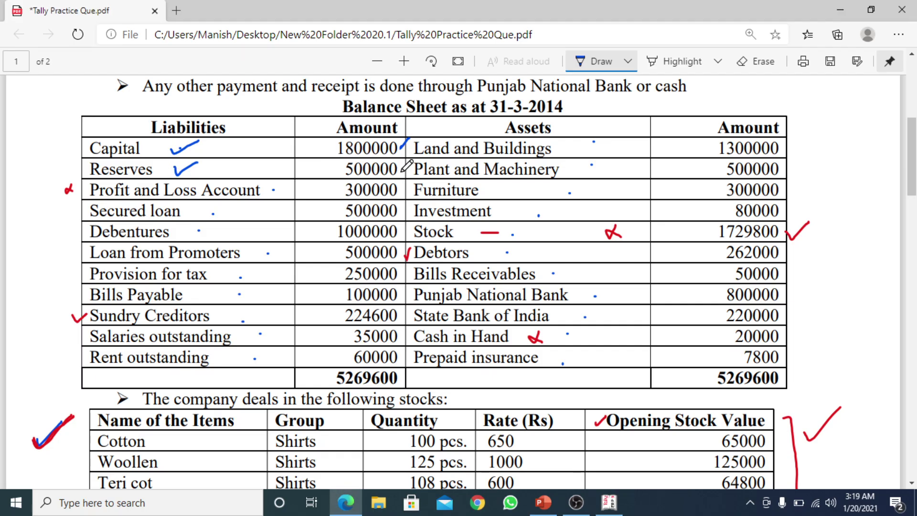
key("alt+Tab")
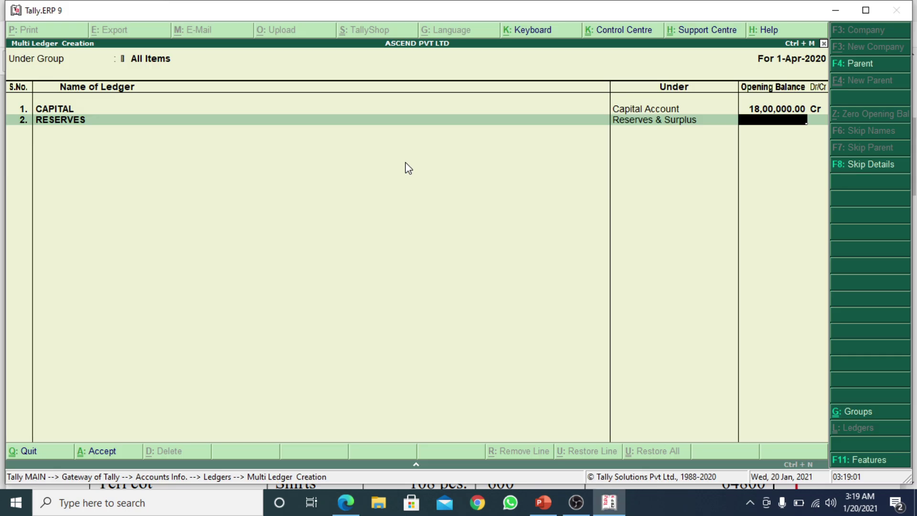
type("500000")
key("Return")
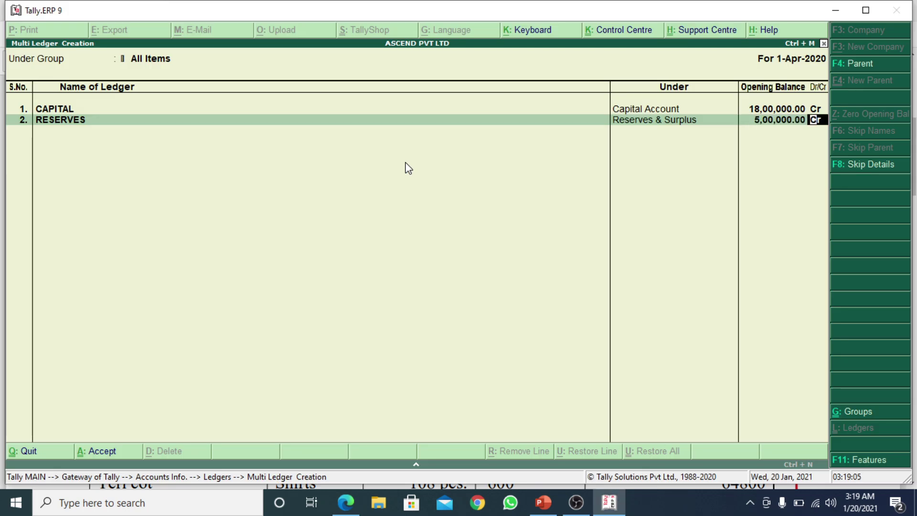
key("Return")
Mark the Profit and Loss Account and Secured loan rows on the balance sheet
key("alt+Tab")
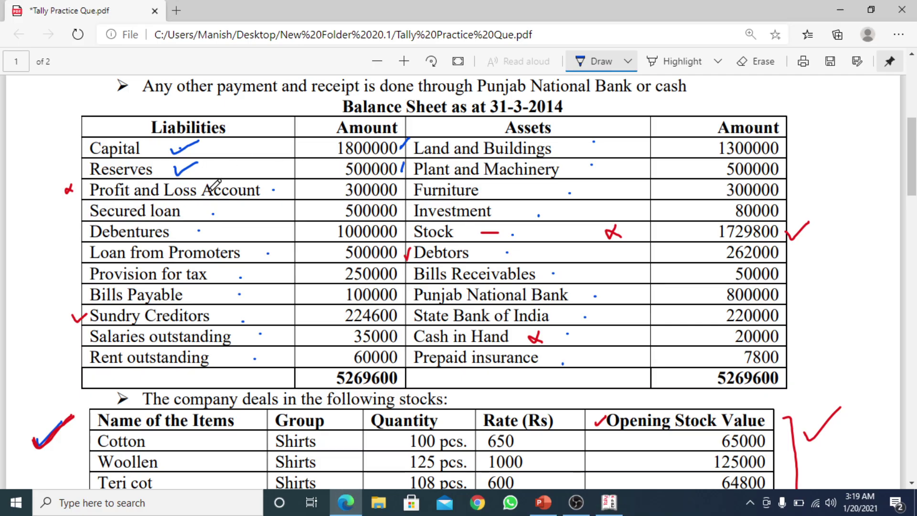
left_click(273, 190)
left_click_drag(197, 210, 215, 203)
key("alt+Tab")
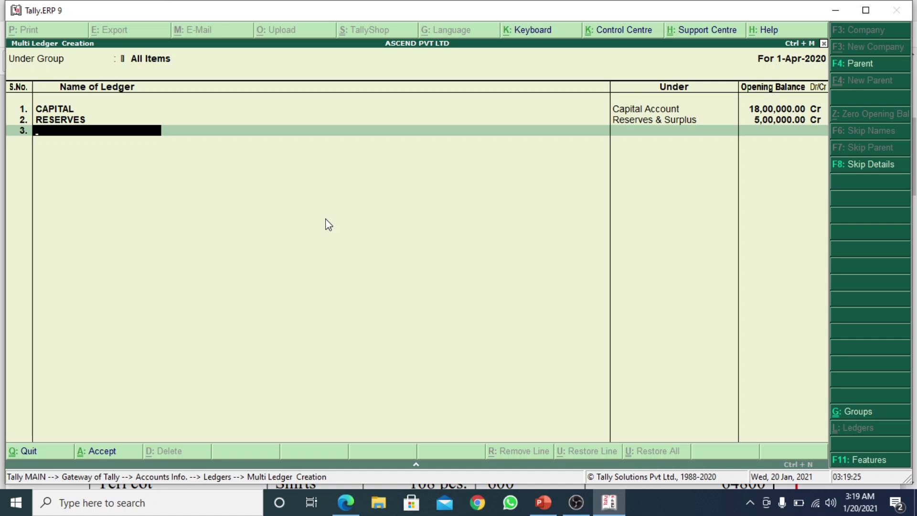
Create the SECURED LOAN ledger under Secured Loans with a 5,00,000 opening balance
type("SECURED LOAN")
key("Return")
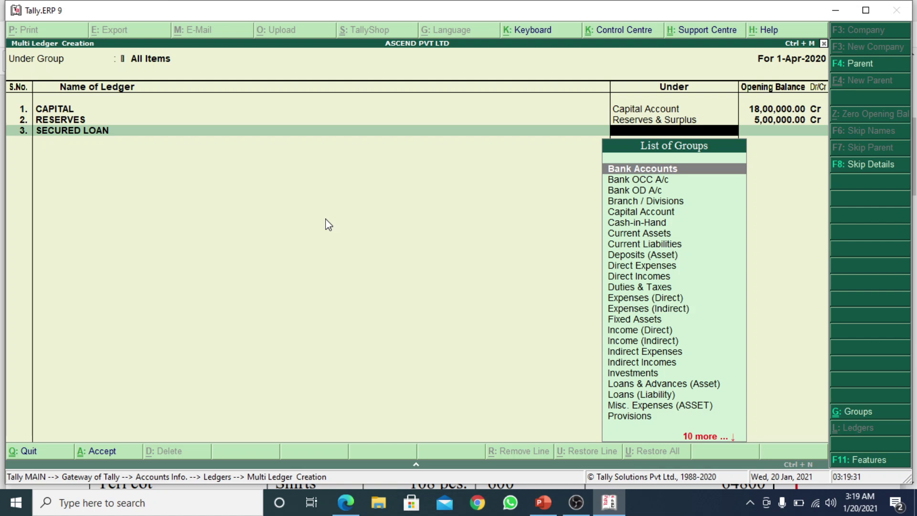
type("SEC")
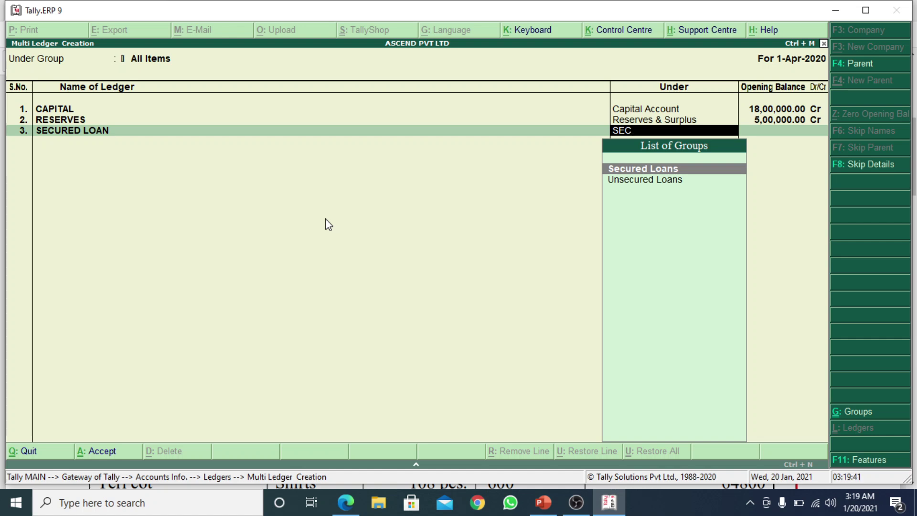
key("Return")
key("alt+Tab")
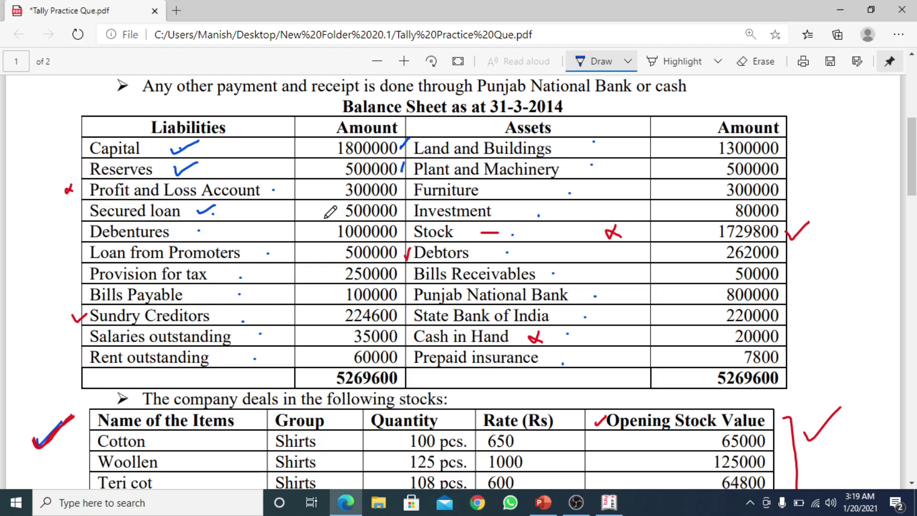
key("alt+Tab")
type("5")
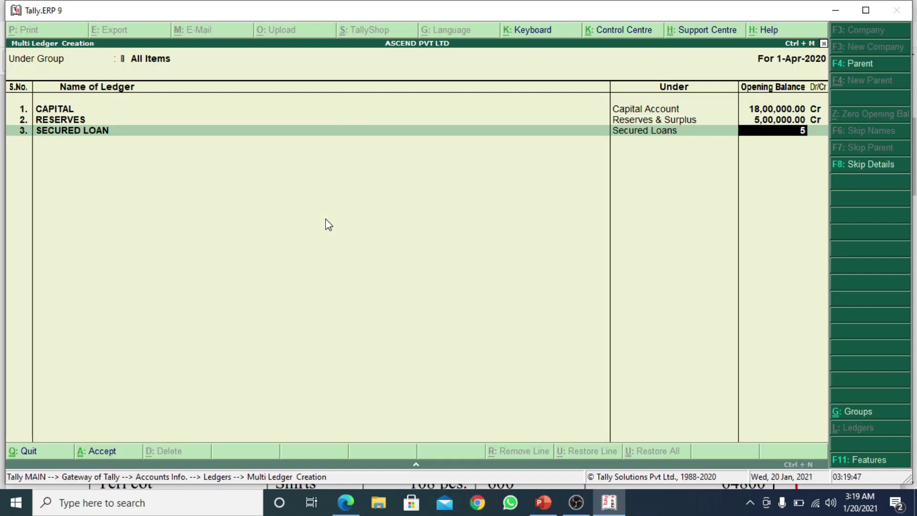
type(",00,000")
key("Return")
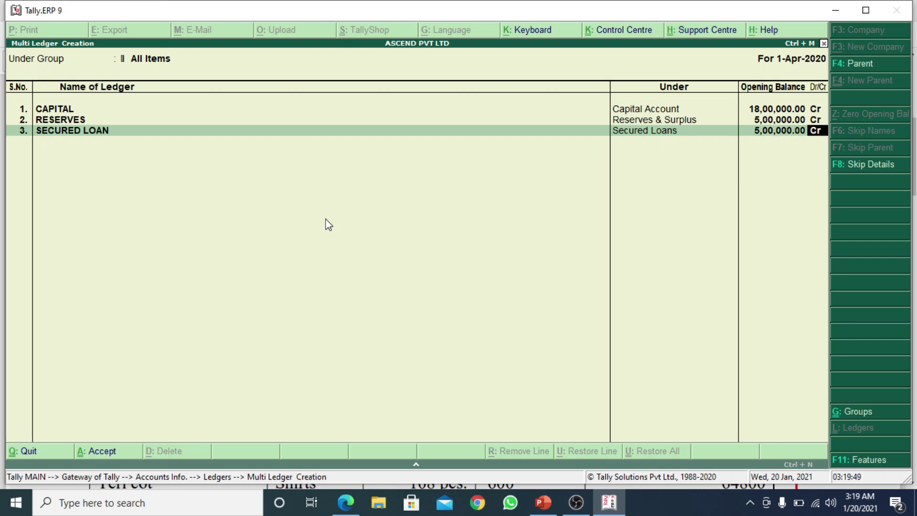
Tick off Debentures and mark its 1000000 amount on the balance sheet PDF
key("alt+Tab")
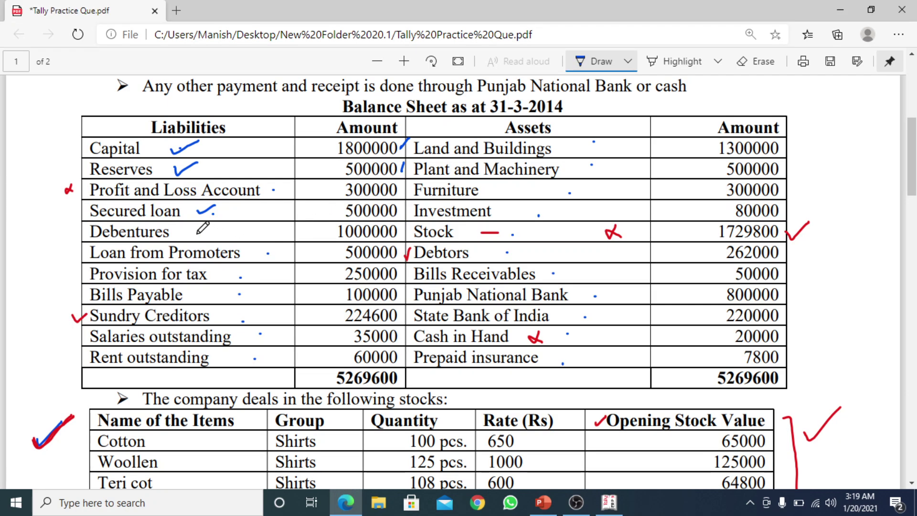
left_click_drag(197, 234, 219, 226)
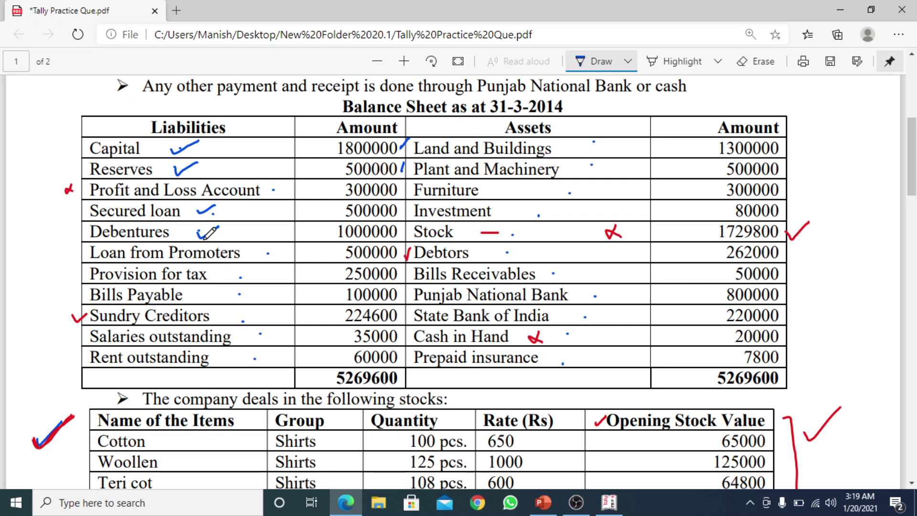
left_click(327, 234)
key("alt+Tab")
Create the DEBENTURES ledger under Unsecured Loans with a 10,00,000 Cr opening balance
key("Return")
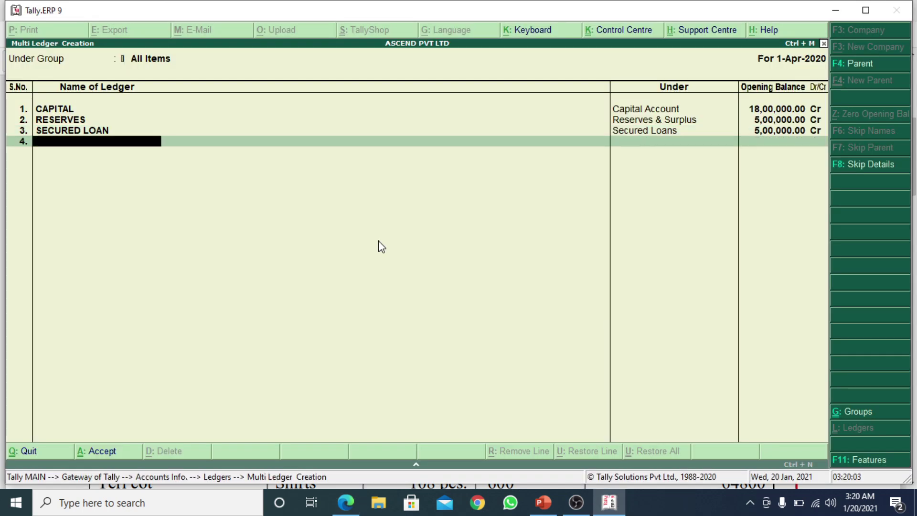
type("DEBENTURES")
key("Return")
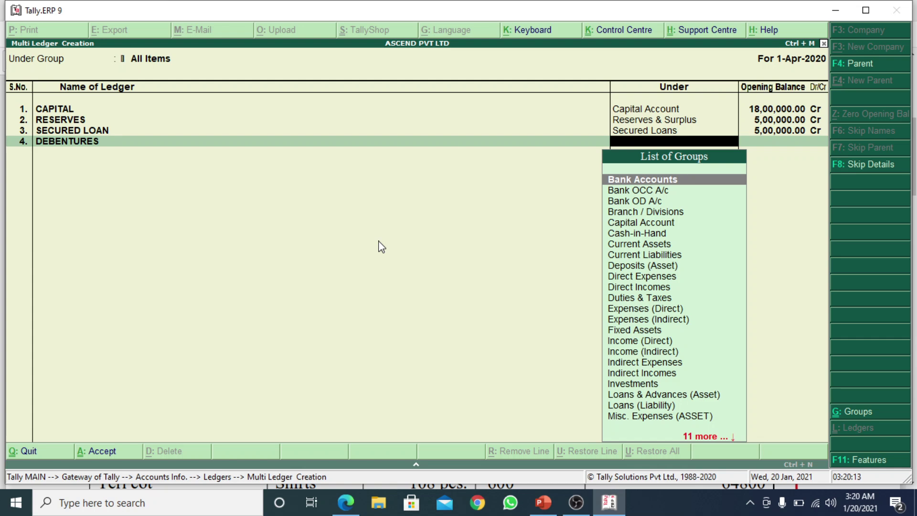
type("UNSE")
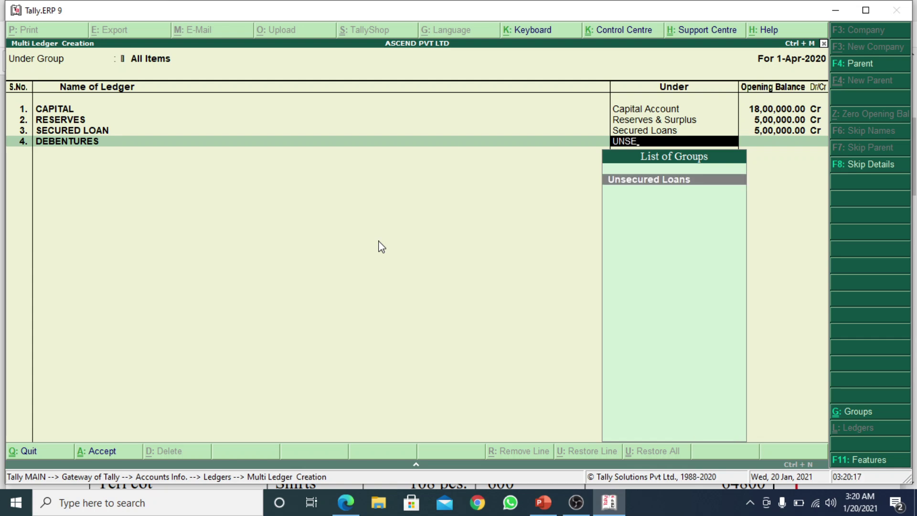
key("Return")
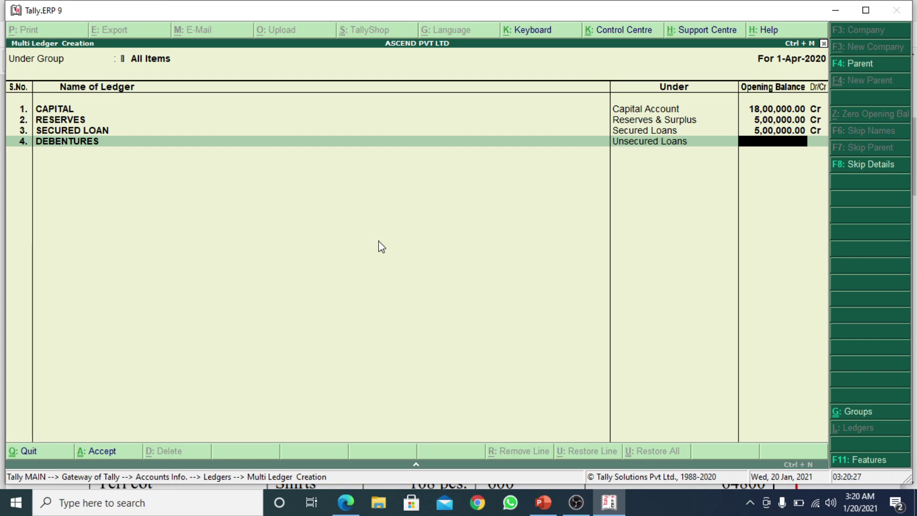
key("alt+Tab")
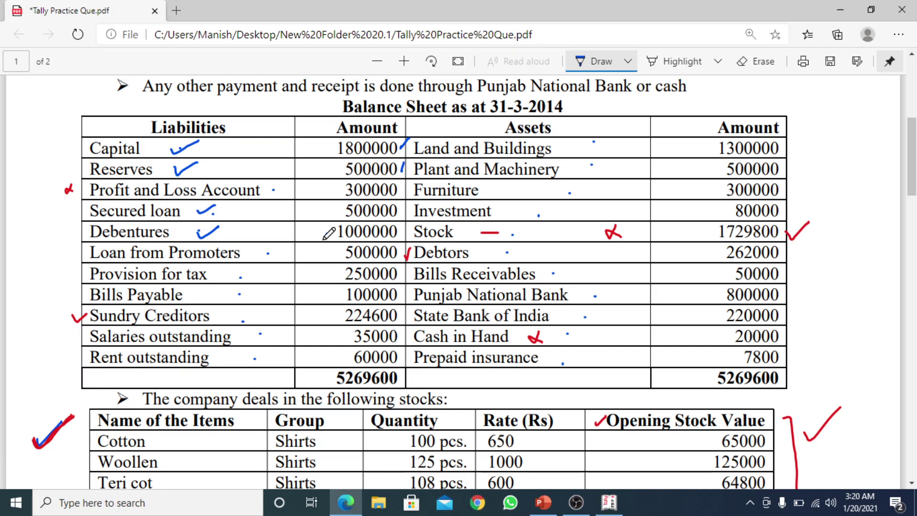
key("alt+Tab")
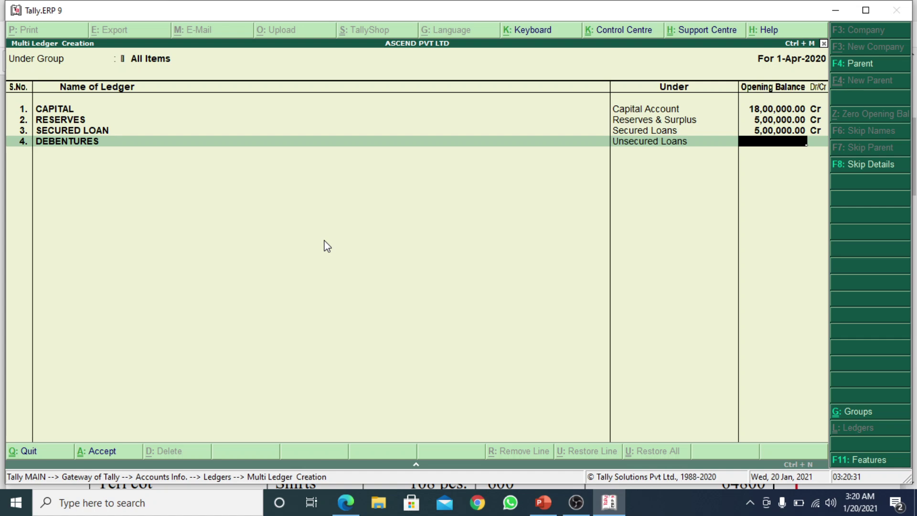
type("10,00,0")
type("00000")
key("Return")
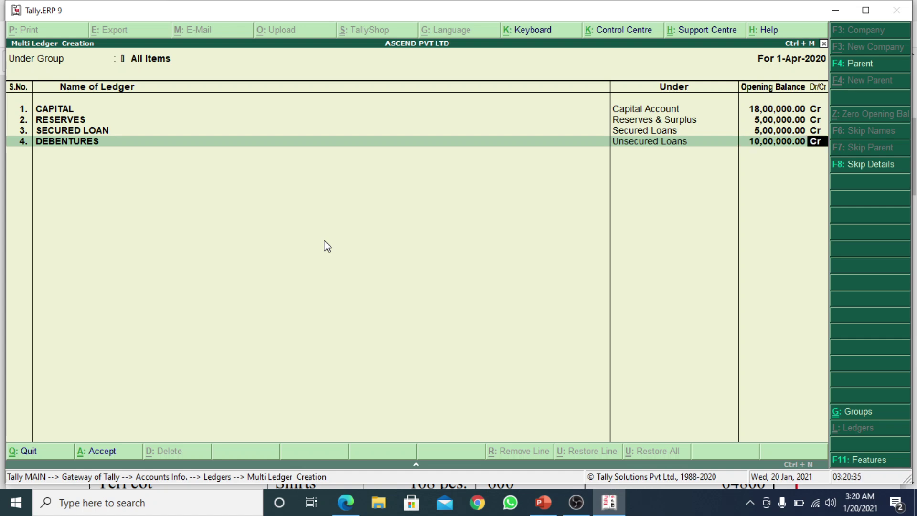
key("Return")
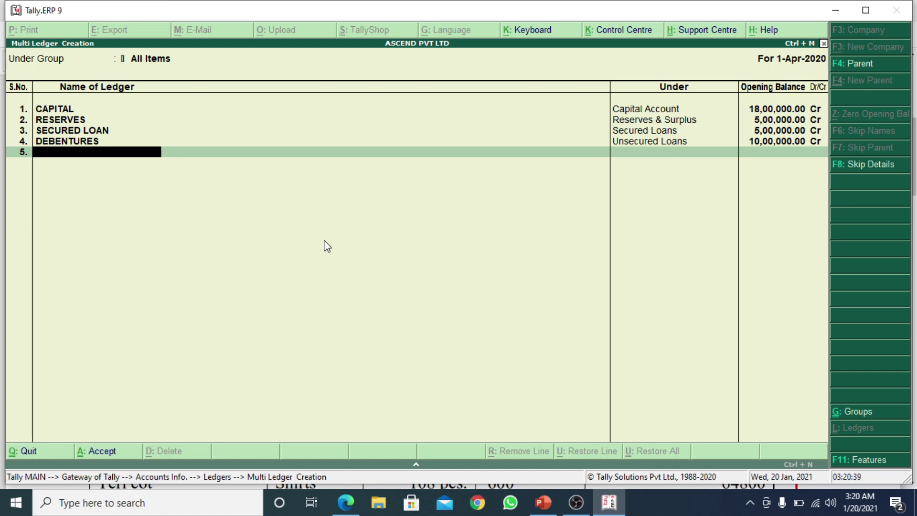
Mark the Debentures amount and tick off Loan from Promoters on the balance sheet PDF
key("alt+Tab")
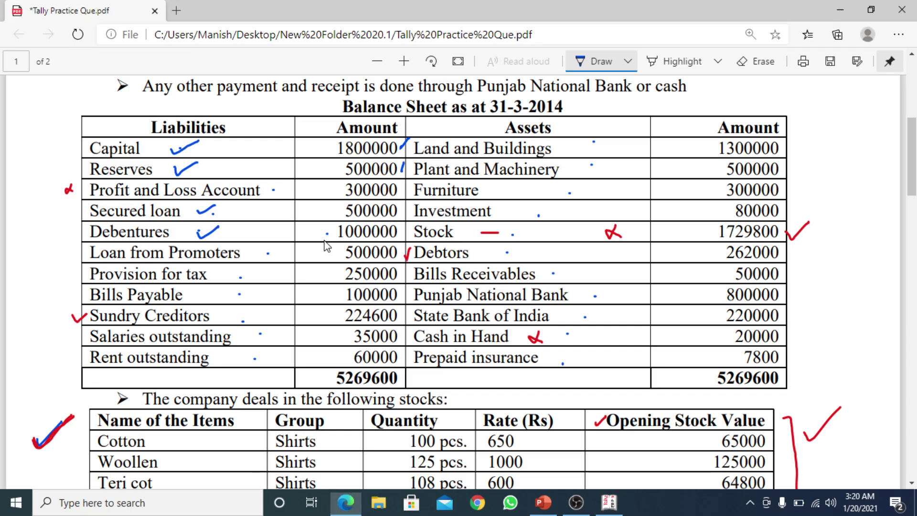
left_click(327, 233)
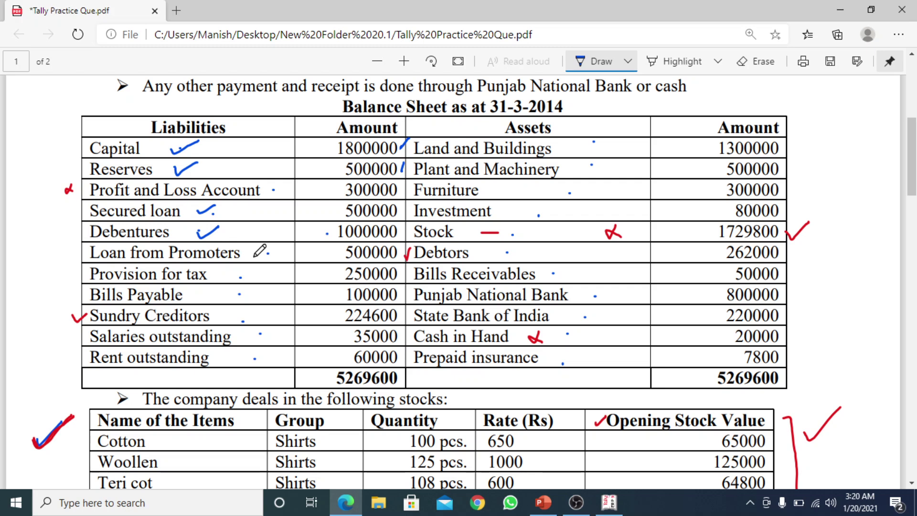
mouse_move(254, 254)
left_mouse_down()
mouse_move(260, 260)
mouse_move(273, 247)
left_mouse_up()
key("alt+Tab")
Enter LOAN FROM PROMOTERS under Loans (Liability), opening balance 500000 credit
type("L")
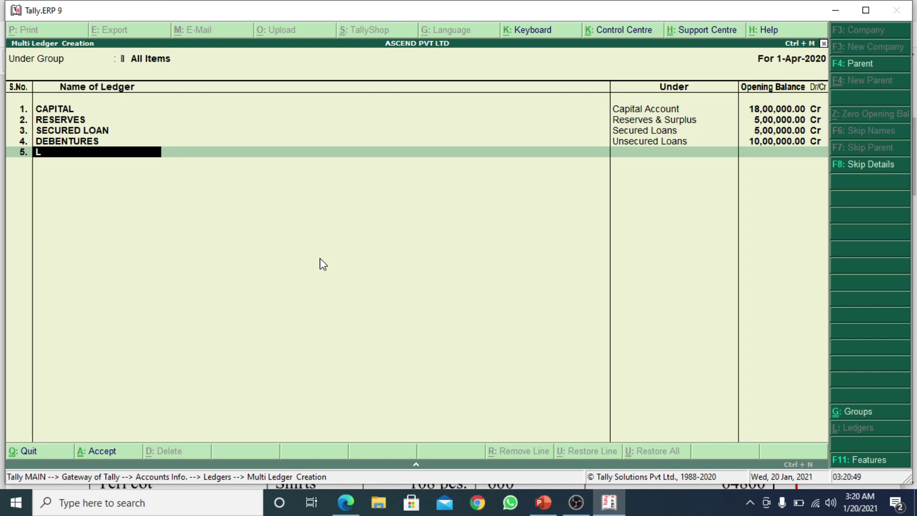
type("OAN FROM PROMOTERS")
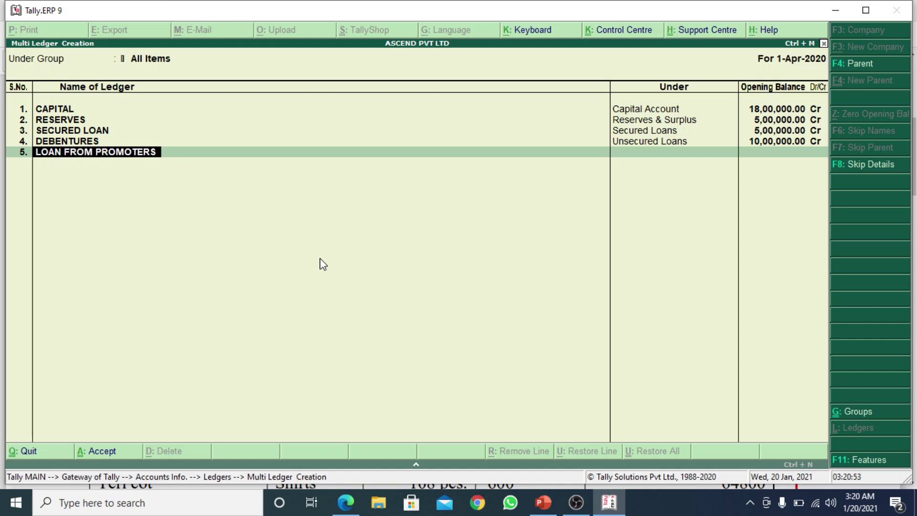
key("Return")
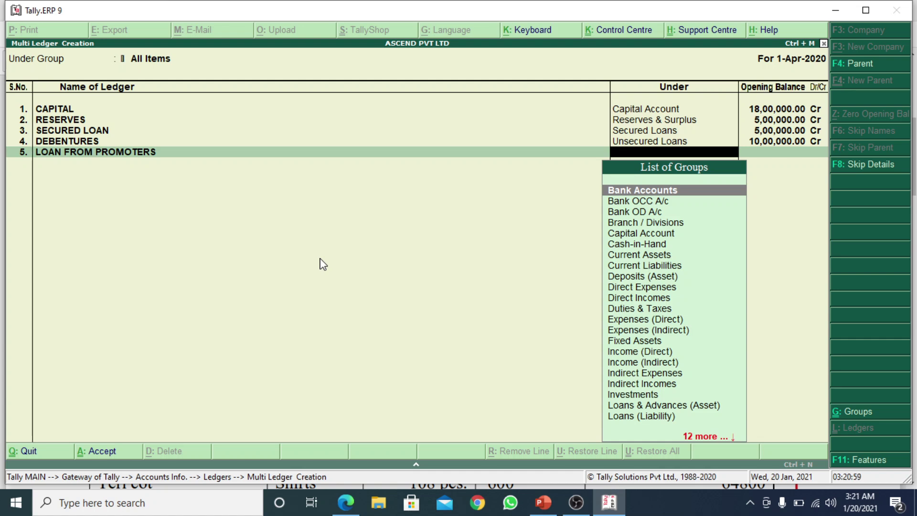
type("LOAN")
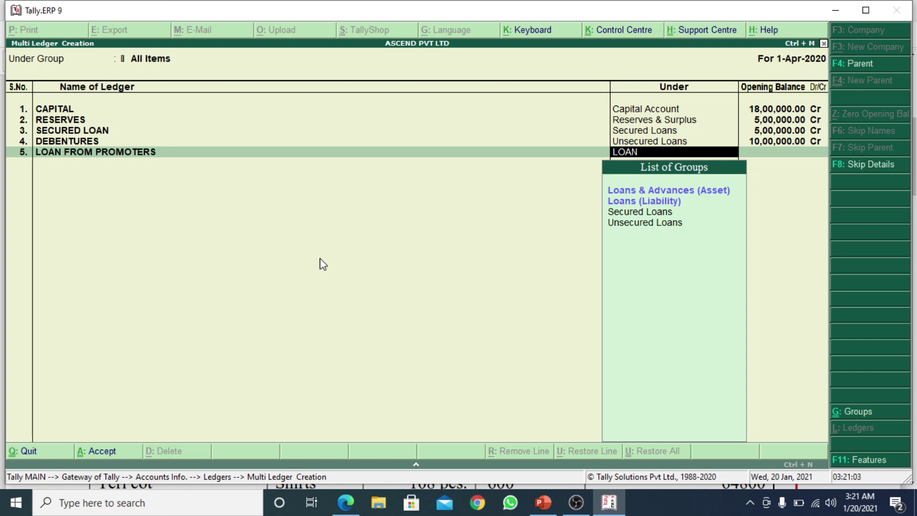
key("Down")
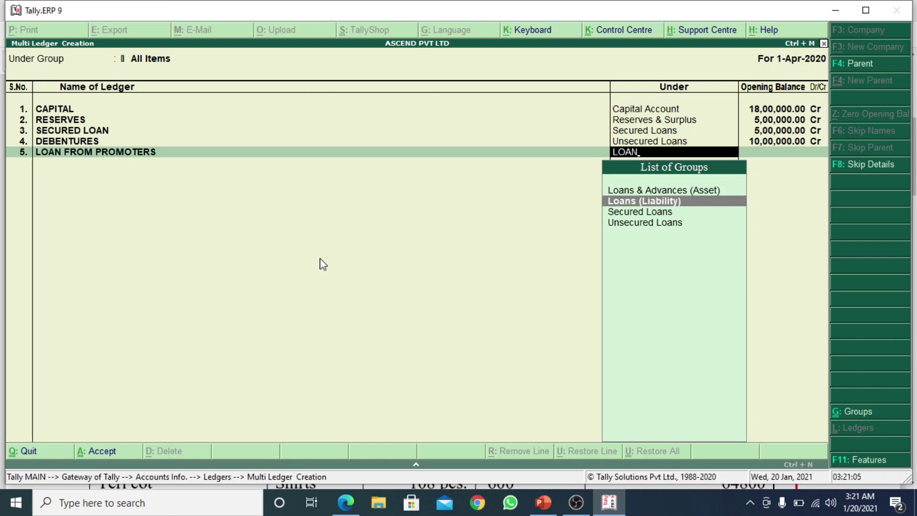
key("Return")
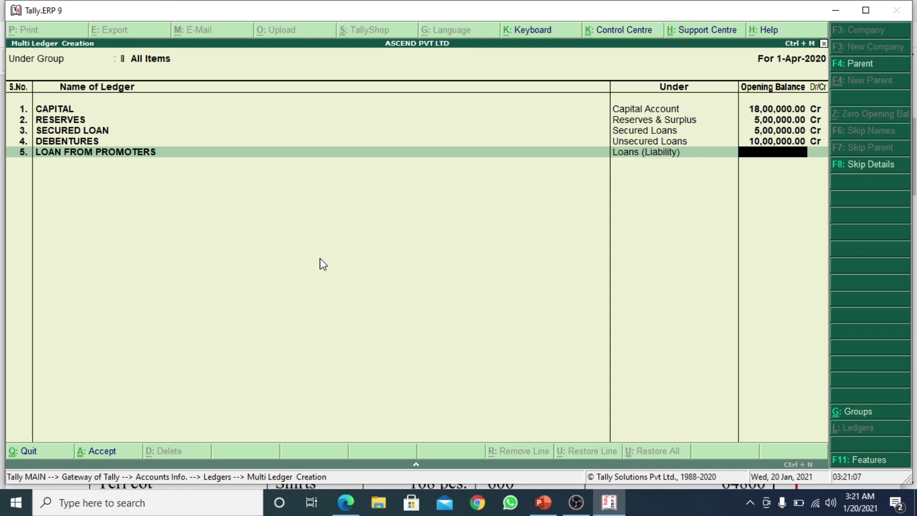
key("alt+Tab")
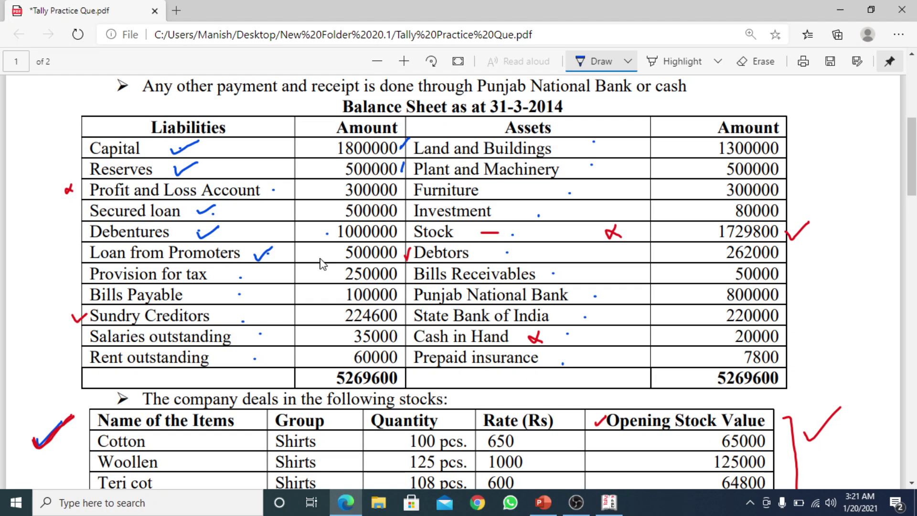
key("alt+Tab")
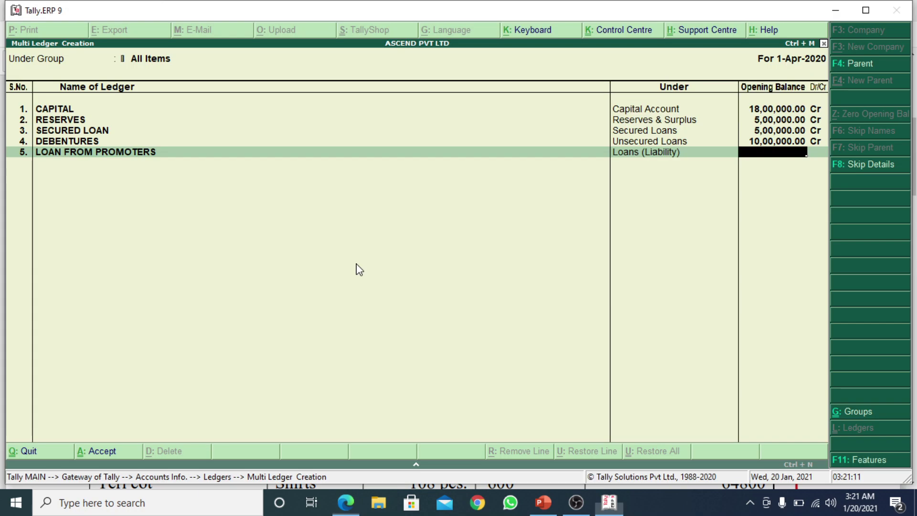
type("500000")
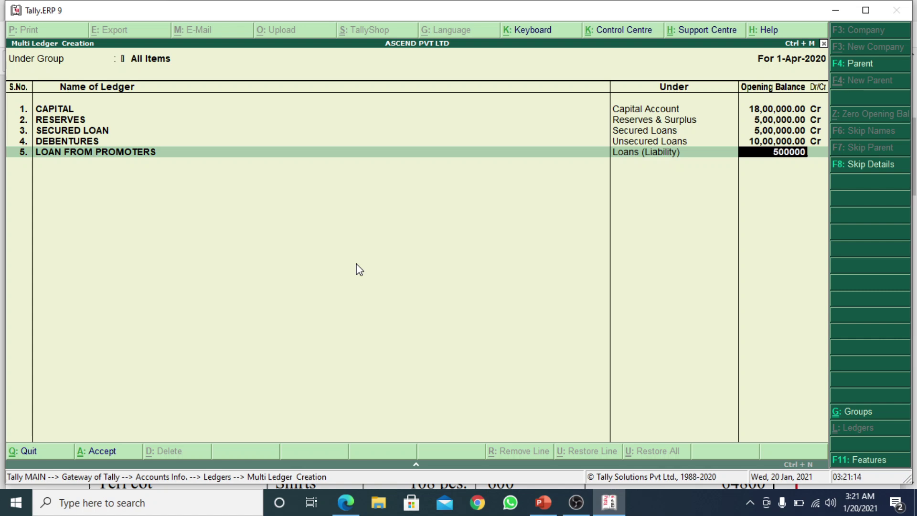
key("Return")
key("Return")
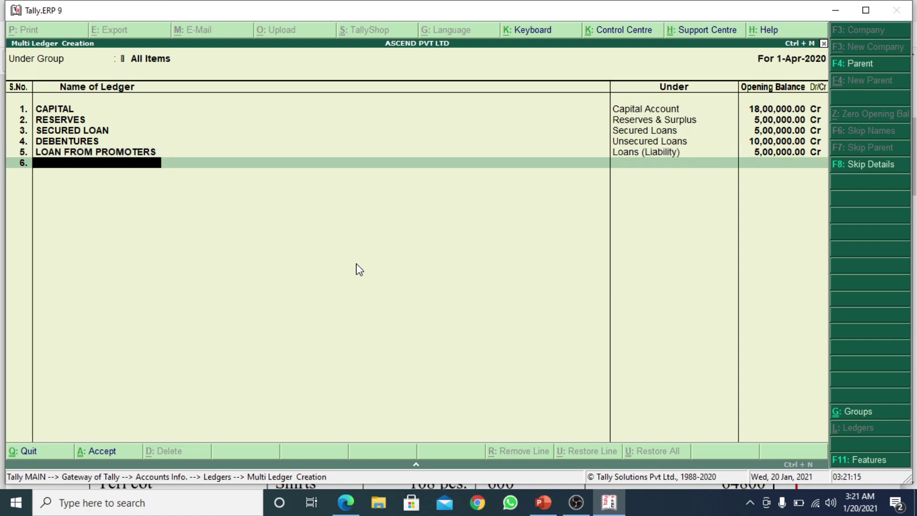
Tick off Provision for tax on the balance sheet PDF
key("alt+Tab")
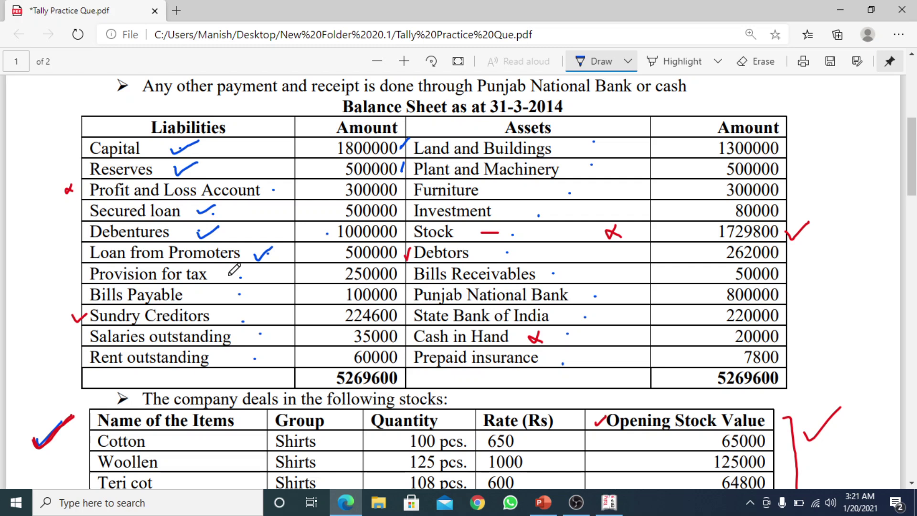
left_click_drag(229, 274, 248, 265)
key("alt+Tab")
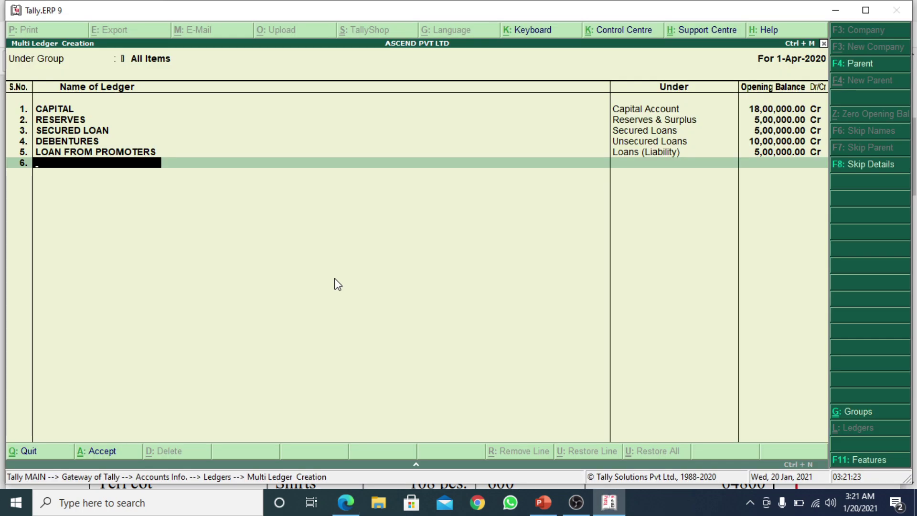
Create PROVISION FOR TAX under Duties & Taxes with a 250000 Cr opening balance
type("PROVISION FOR T")
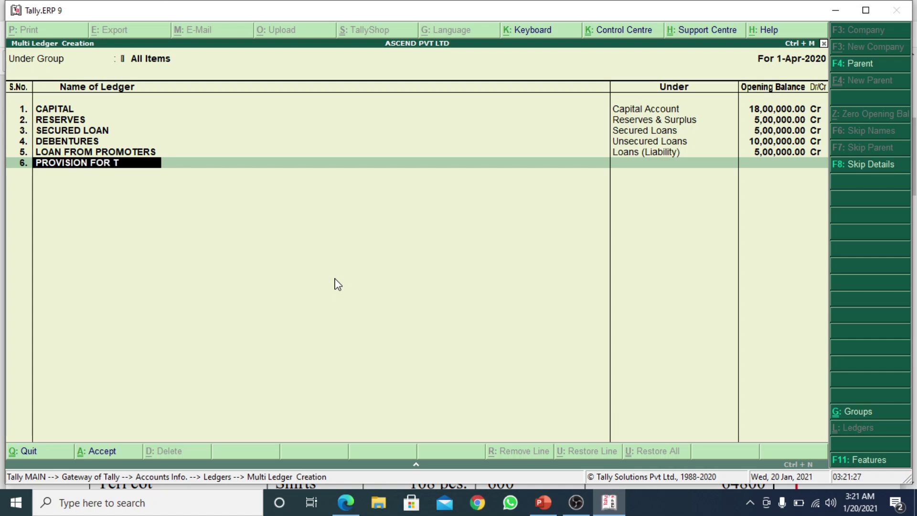
type("AX")
key("Return")
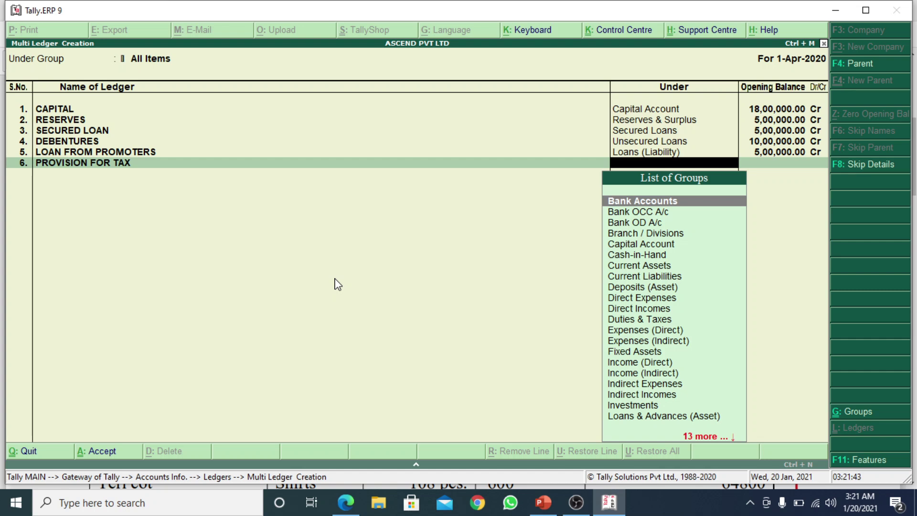
type("DUTI")
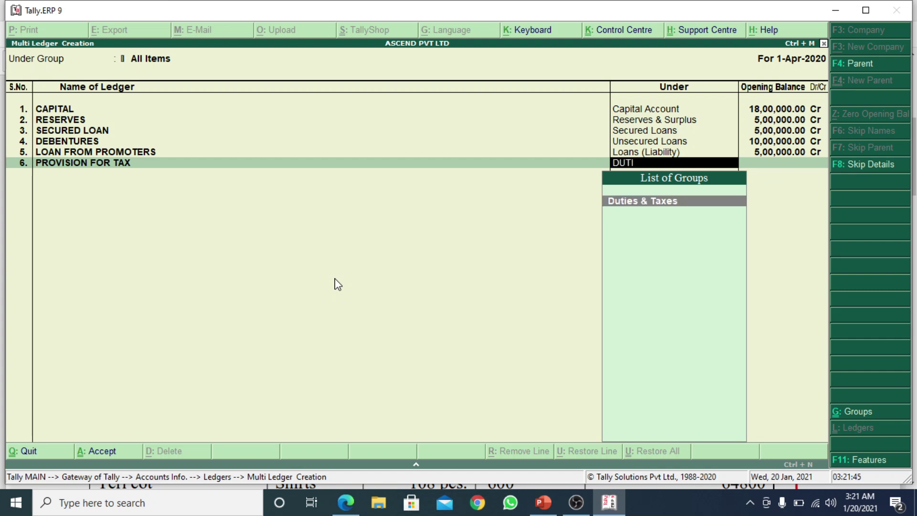
key("Return")
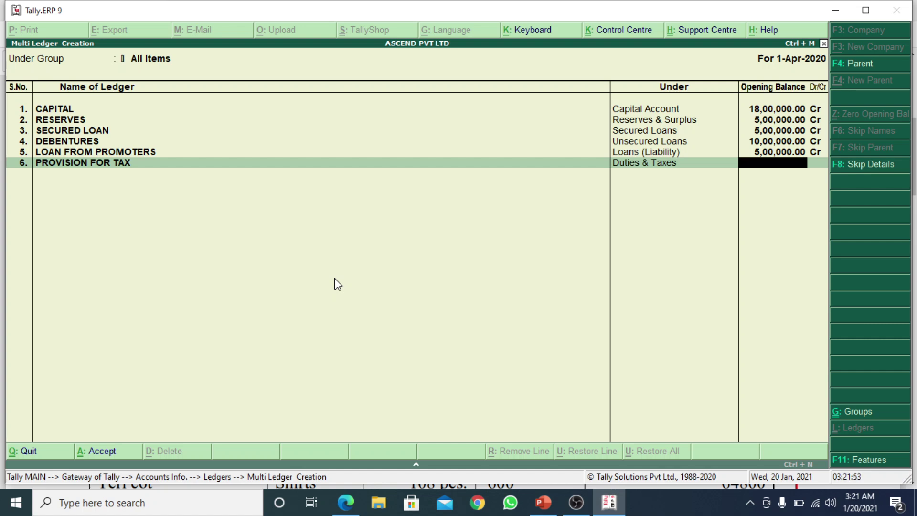
key("alt+Tab")
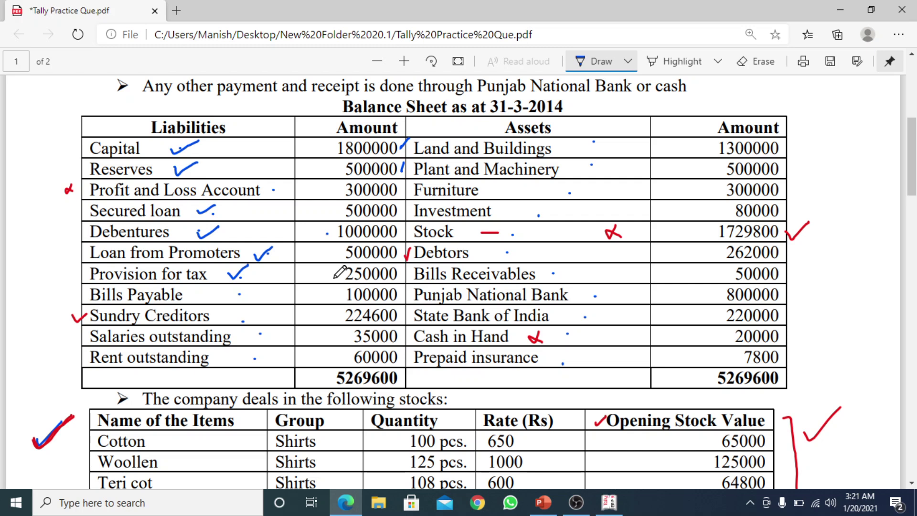
left_click(334, 275)
key("alt+Tab")
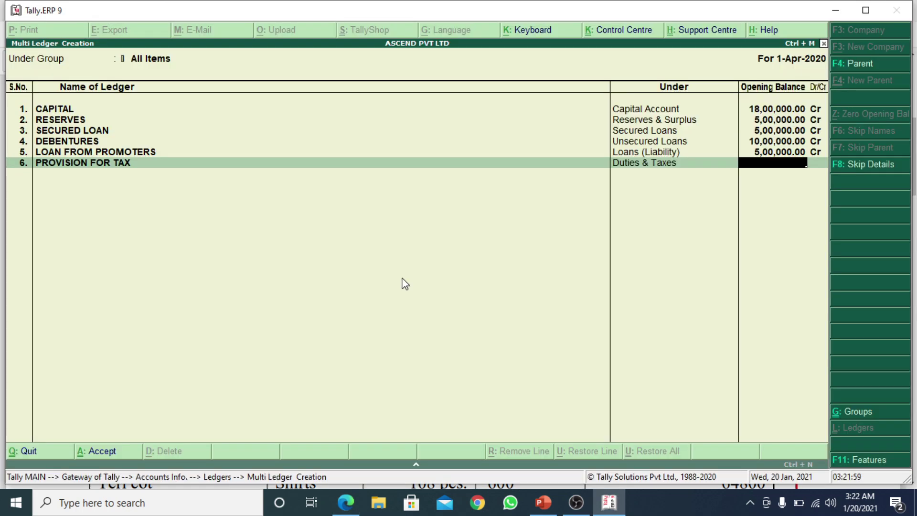
type("250000")
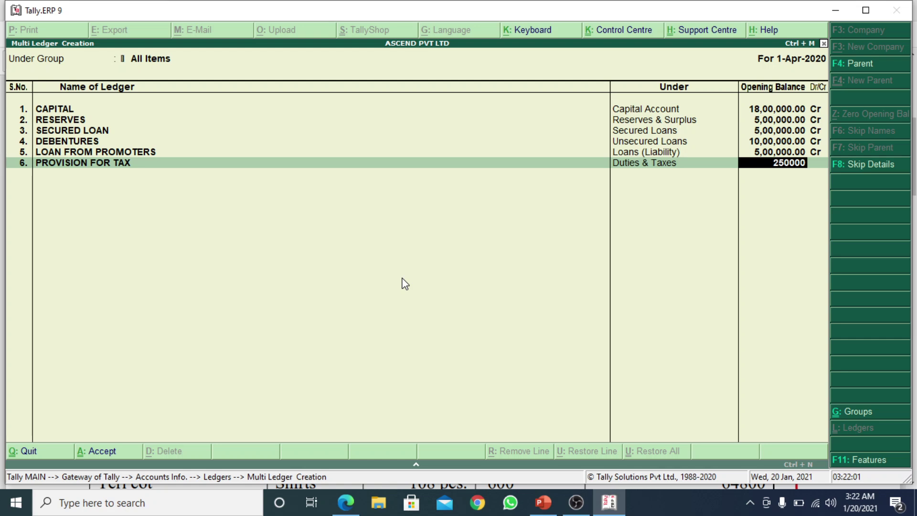
key("Return")
key("Return")
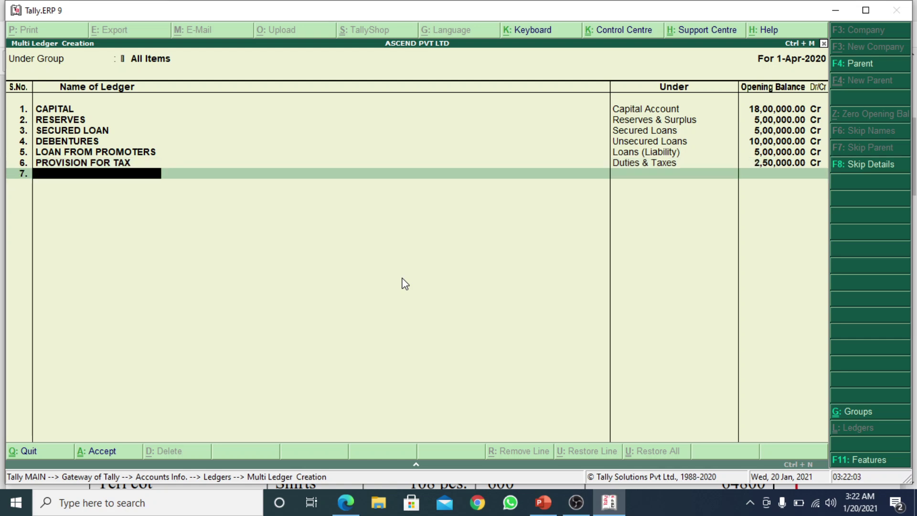
Tick off Bills Payable on the balance sheet PDF
key("alt+Tab")
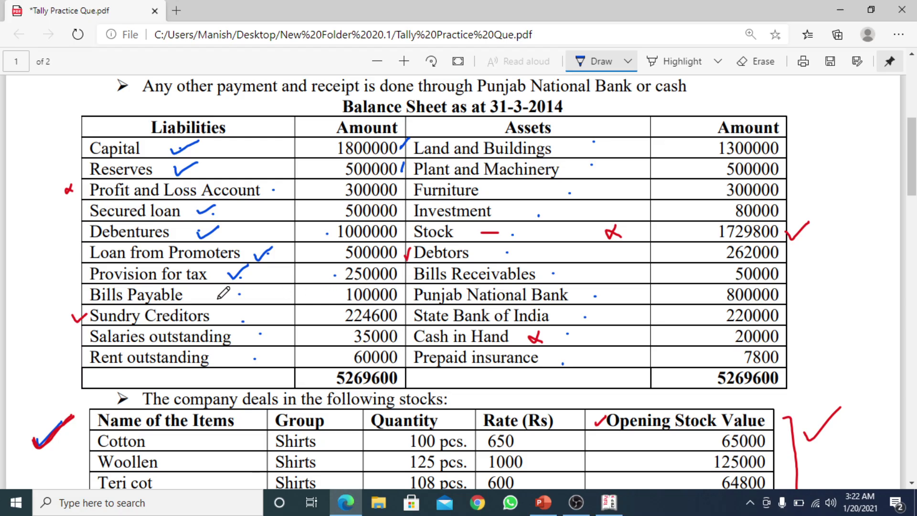
left_click_drag(233, 297, 254, 289)
key("alt+Tab")
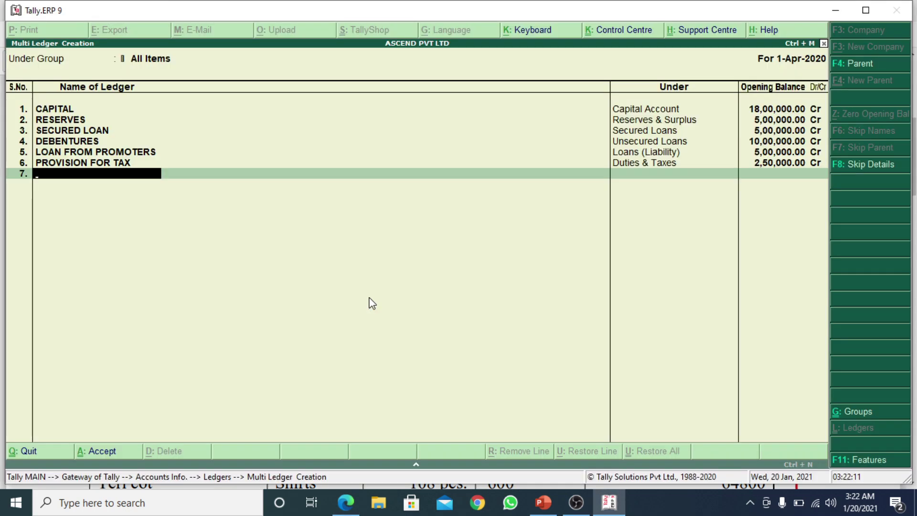
Create BILLS PAYABLE under Current Liabilities with a 1,00,000 Cr opening balance
type("BILLS PA")
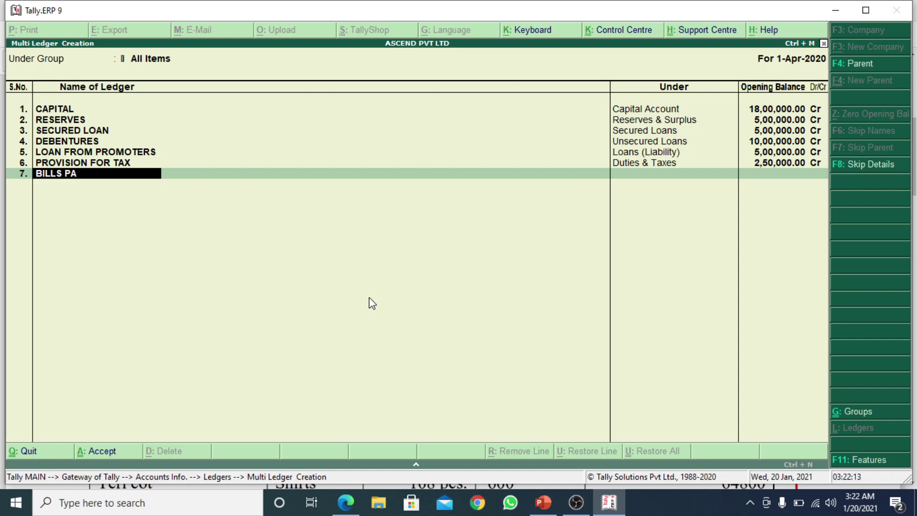
type("YABLE")
key("Return")
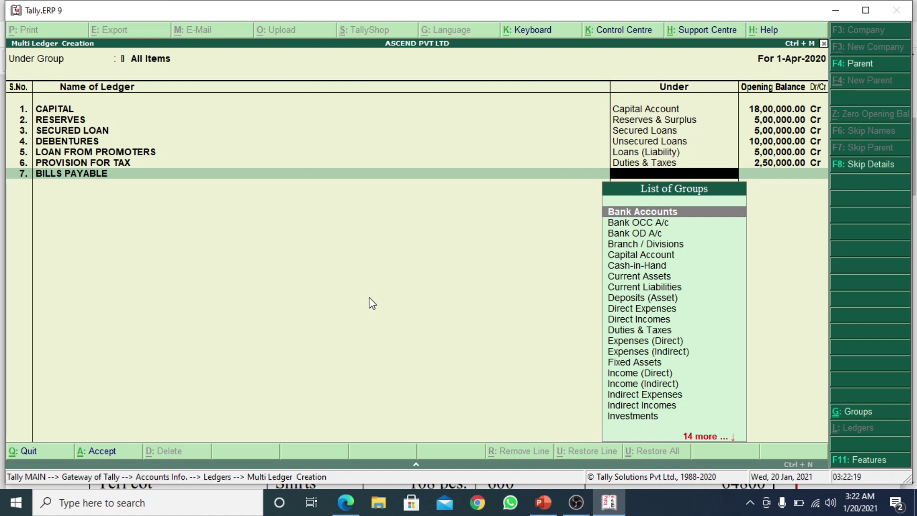
type("CURRE")
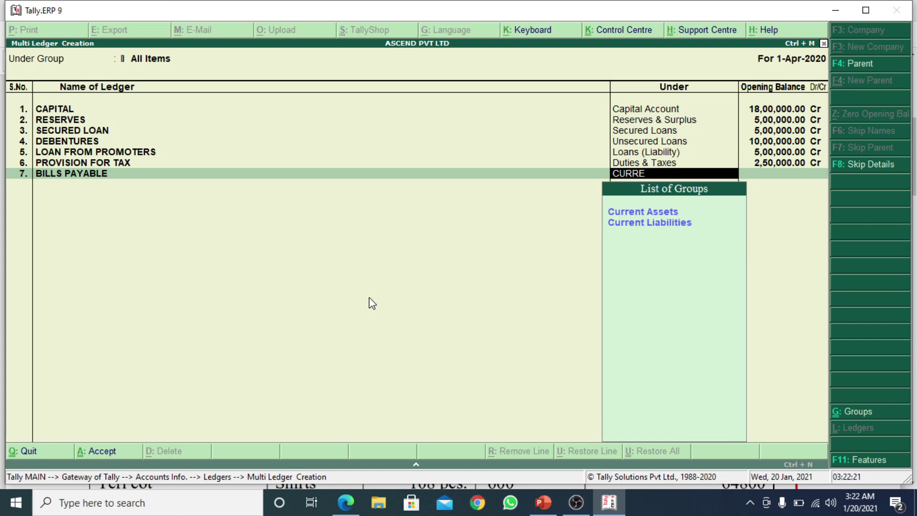
key("Down")
key("Return")
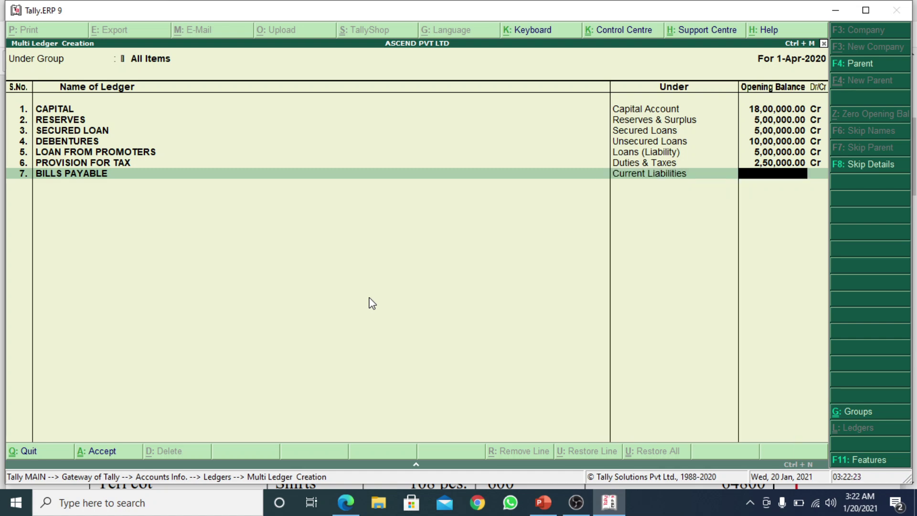
key("alt+Tab")
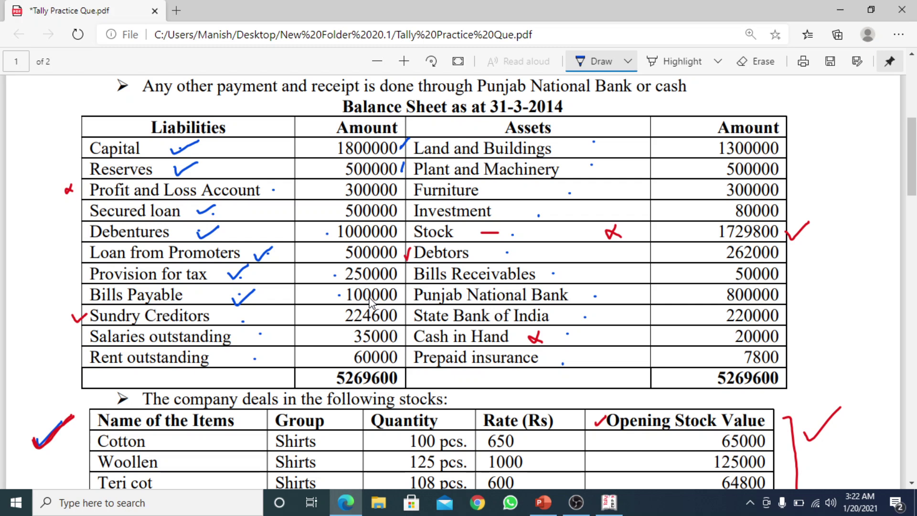
key("alt+Tab")
type("10000")
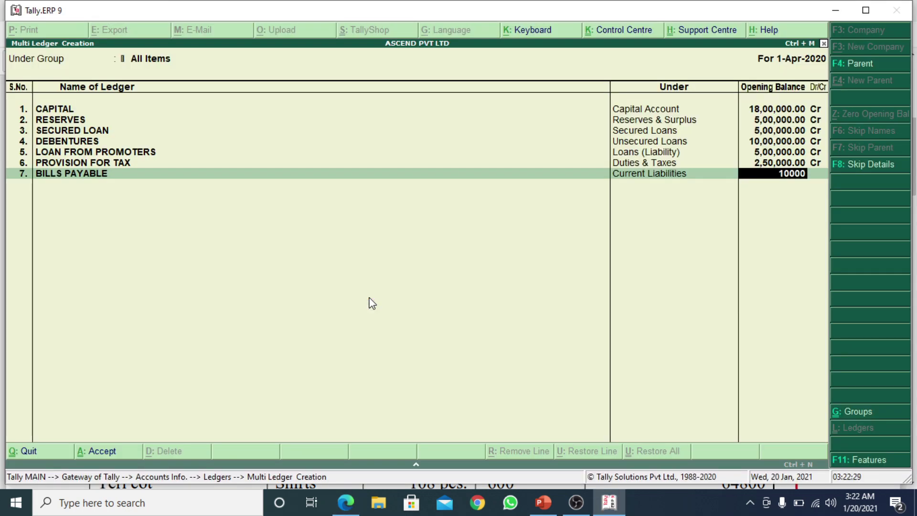
type("0")
key("Return")
key("Return")
key("alt+Tab")
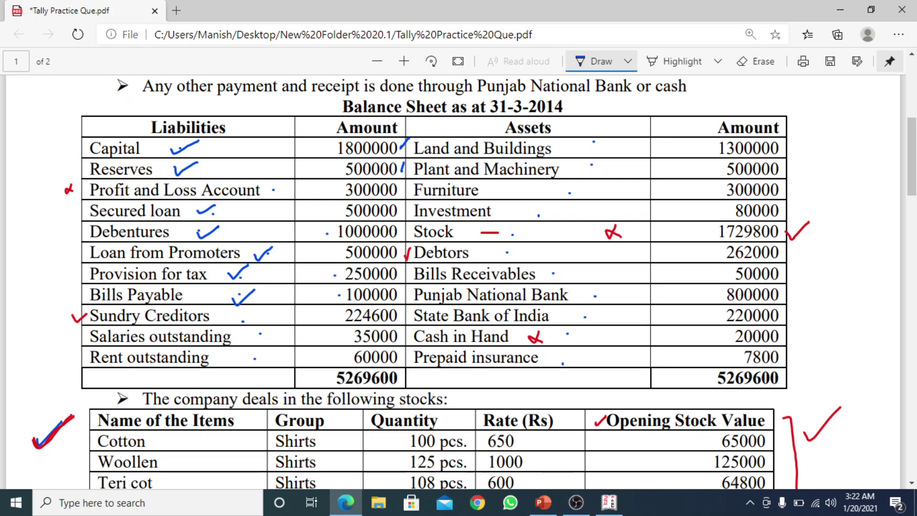
Erase the check mark and brace by Creditors, then draw a line linking the first creditor to 25000
left_click_drag(912, 179, 912, 256)
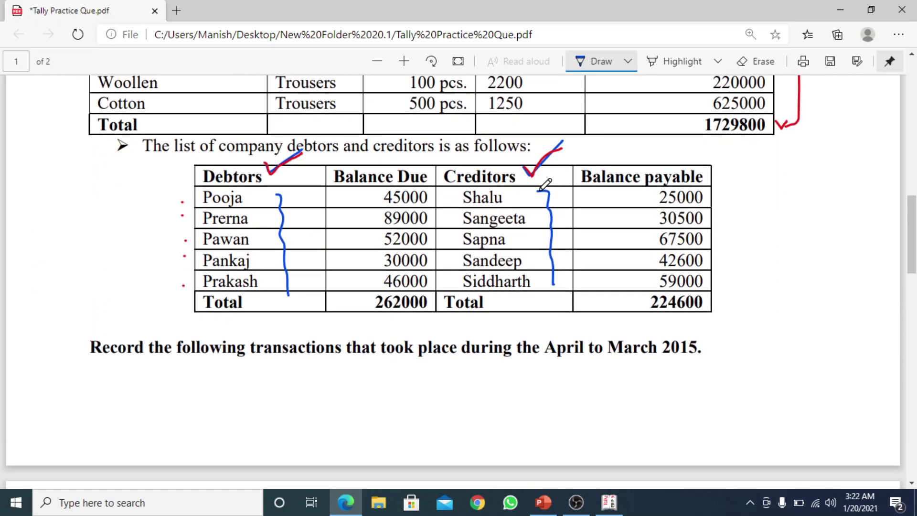
mouse_move(536, 192)
left_mouse_down()
mouse_move(549, 199)
mouse_move(553, 281)
mouse_move(526, 295)
left_mouse_up()
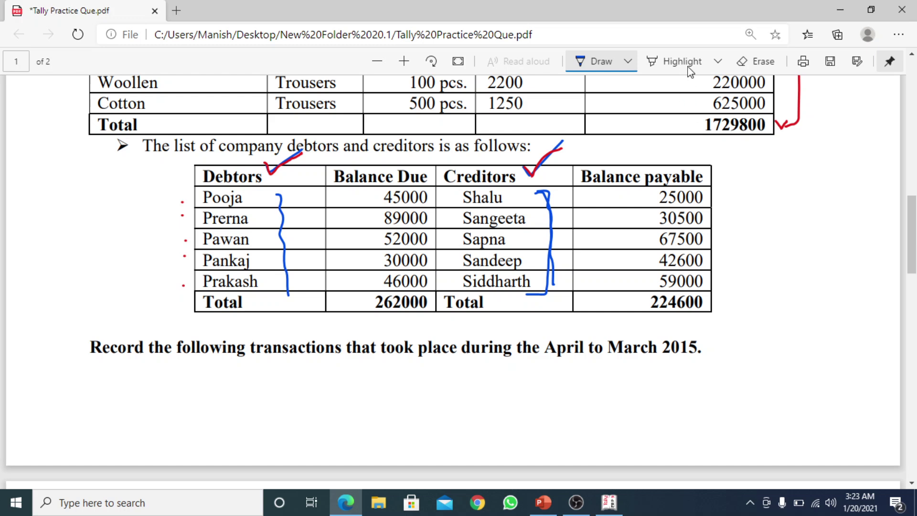
left_click(756, 61)
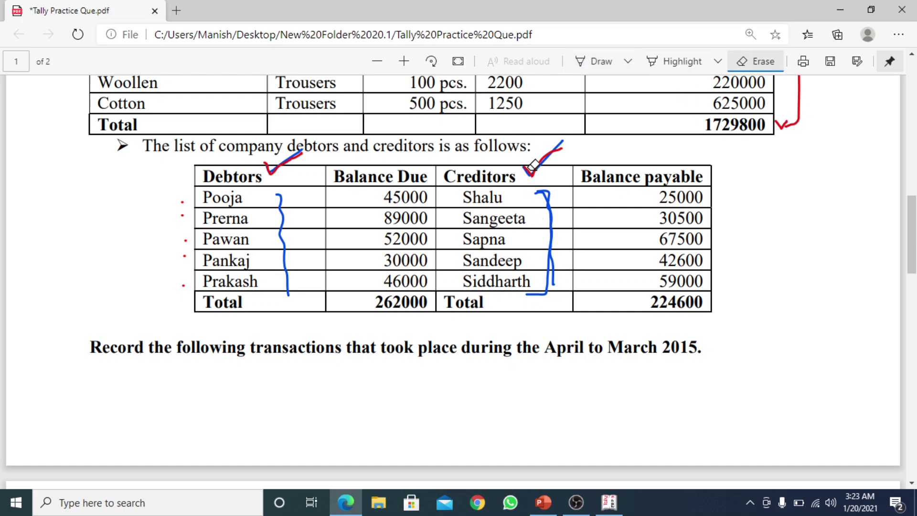
left_click_drag(534, 165, 549, 189)
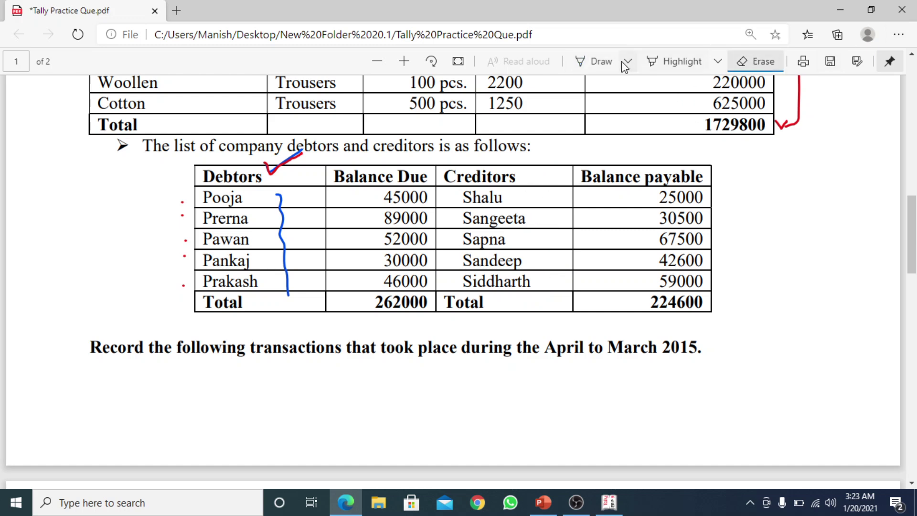
left_click(599, 61)
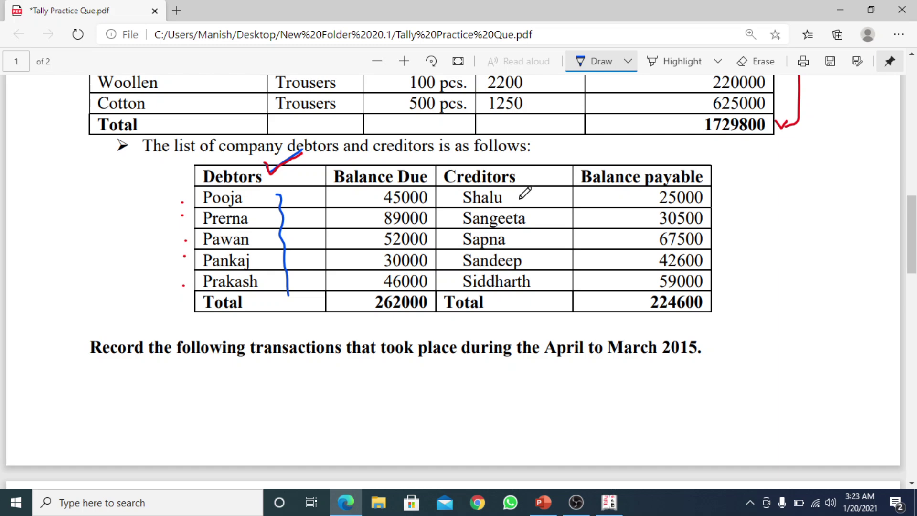
left_click_drag(520, 198, 631, 200)
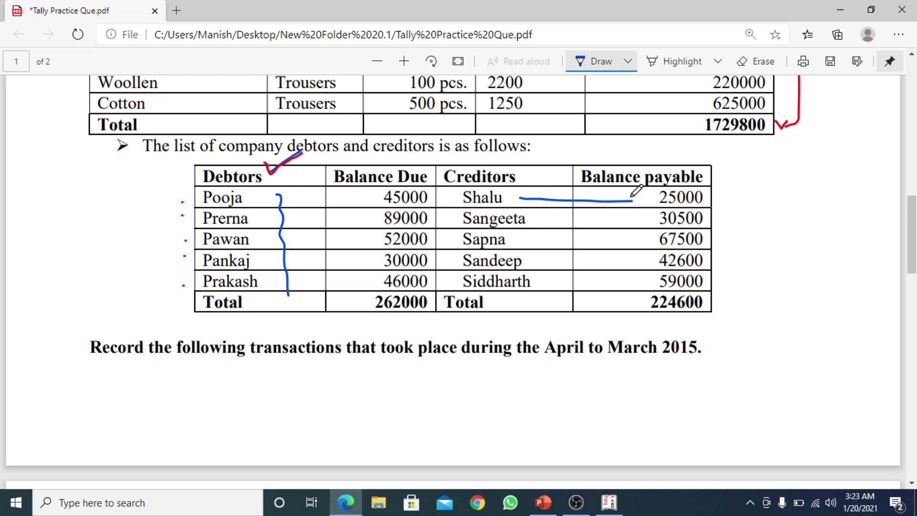
Add the first creditor ledger under Sundry Creditors with a 25,000 Cr opening balance
key("alt+Tab")
type("S")
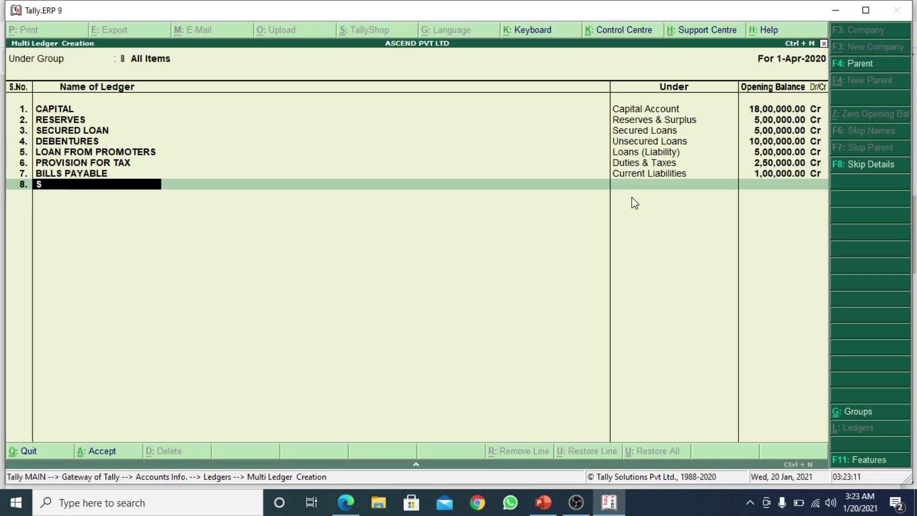
type("HALU")
key("Return")
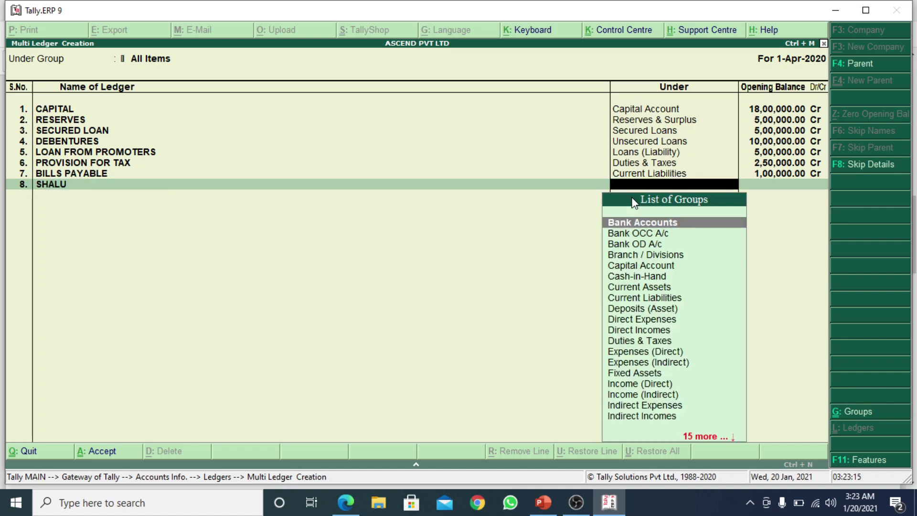
type("CRED")
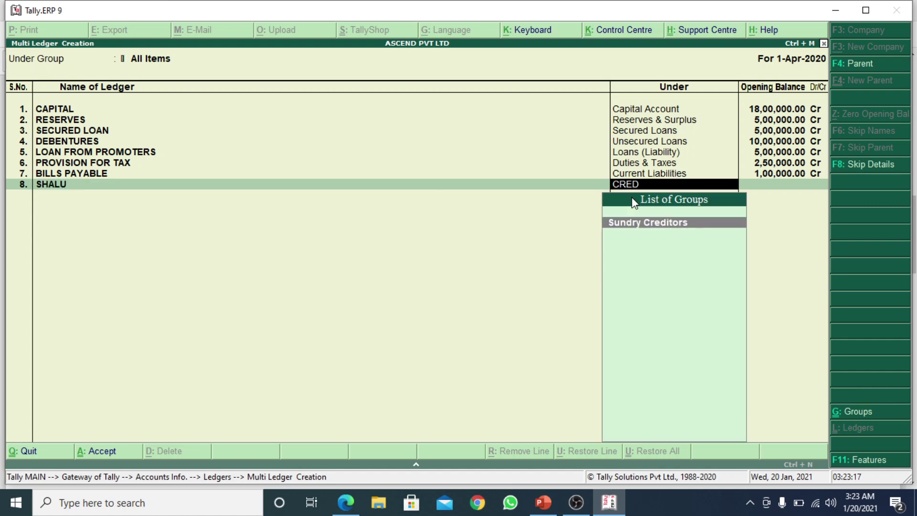
key("Return")
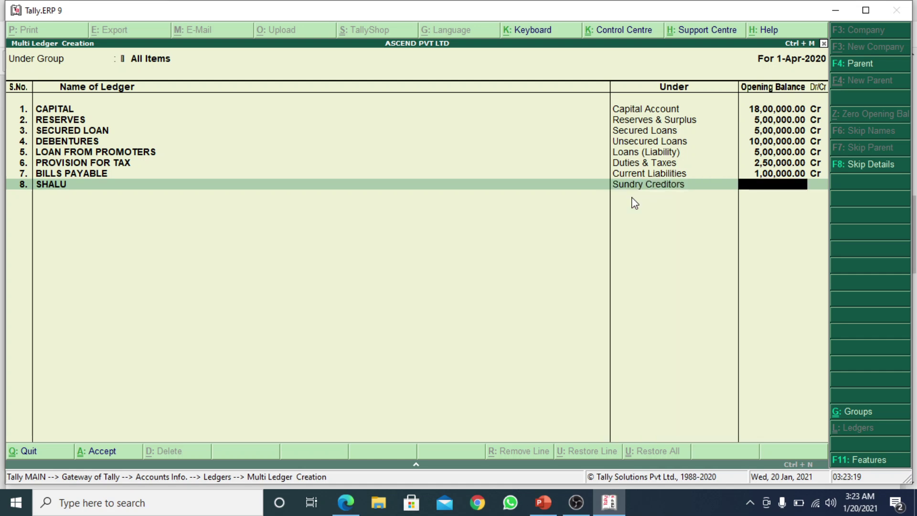
key("alt+Tab")
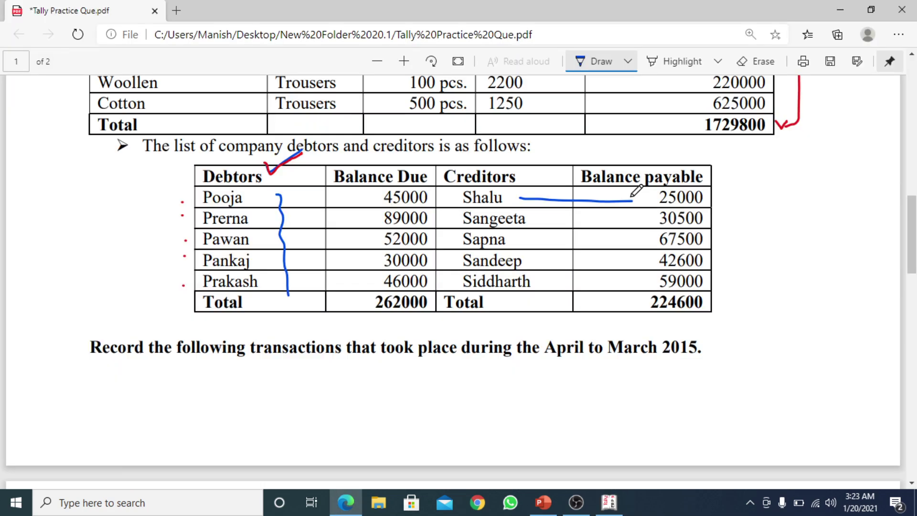
key("alt+Tab")
type("25,00")
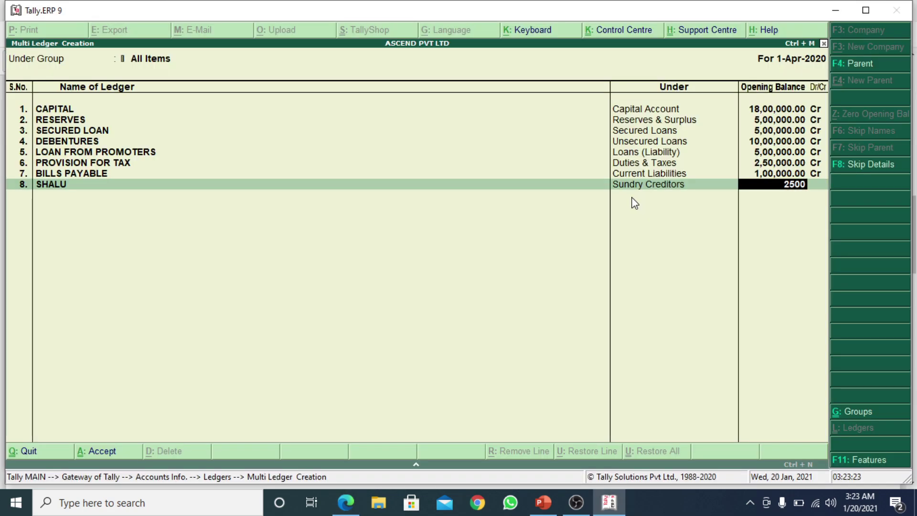
type("0")
key("Return")
key("Return")
key("Return")
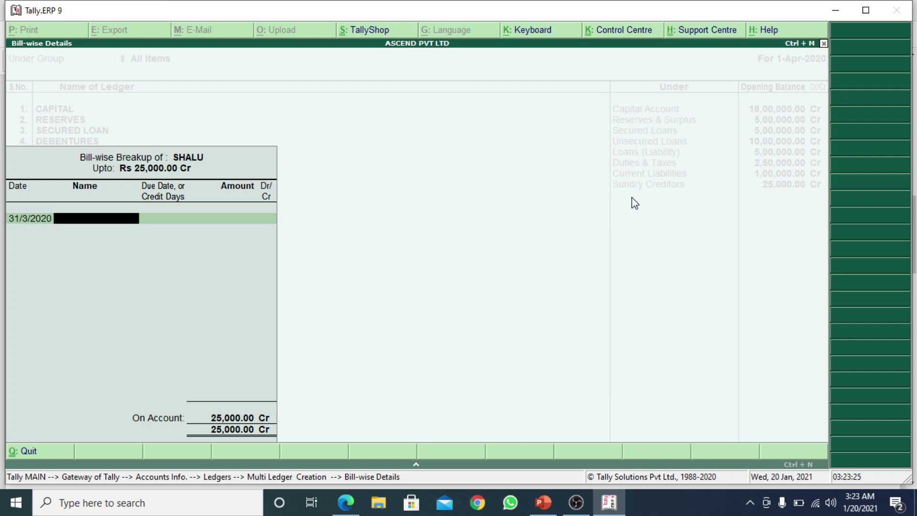
key("Return")
Mark the next creditor in the PDF and add its ledger under Sundry Creditors with 30,500 Cr
key("alt+Tab")
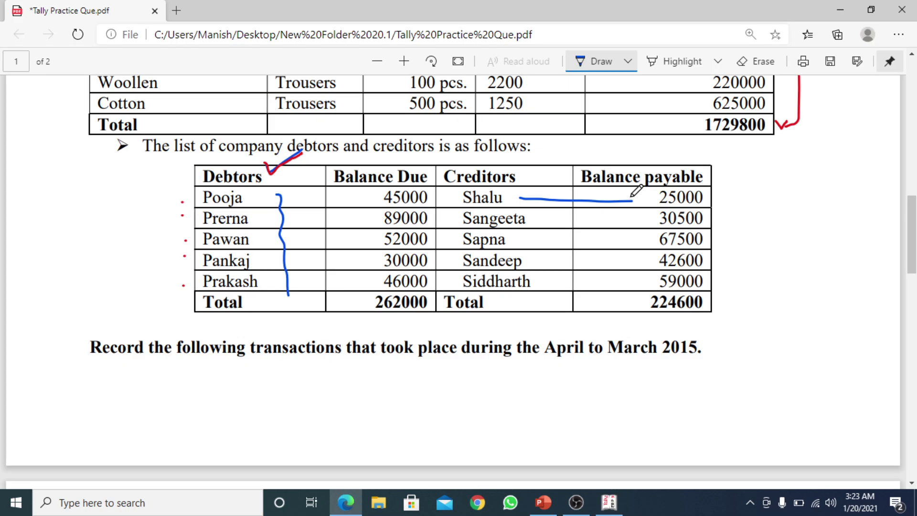
left_click_drag(542, 221, 643, 223)
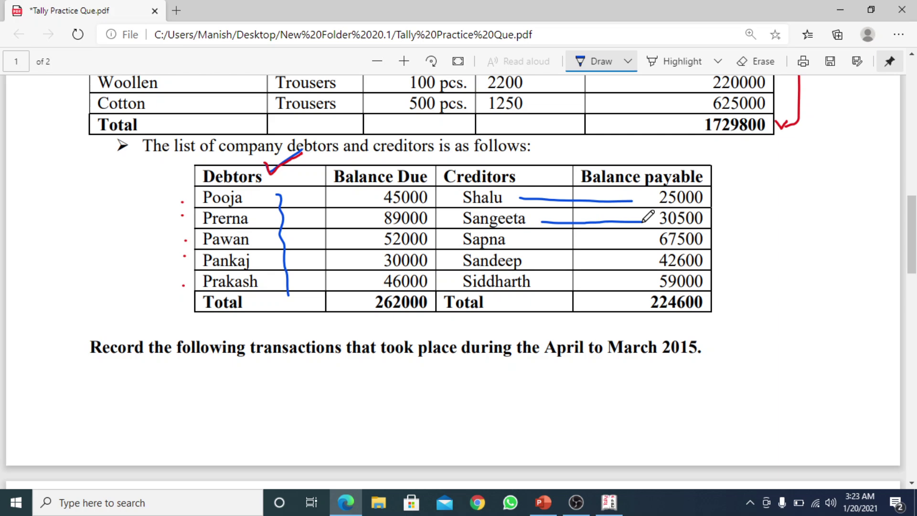
key("alt+Tab")
type("SANGEETA")
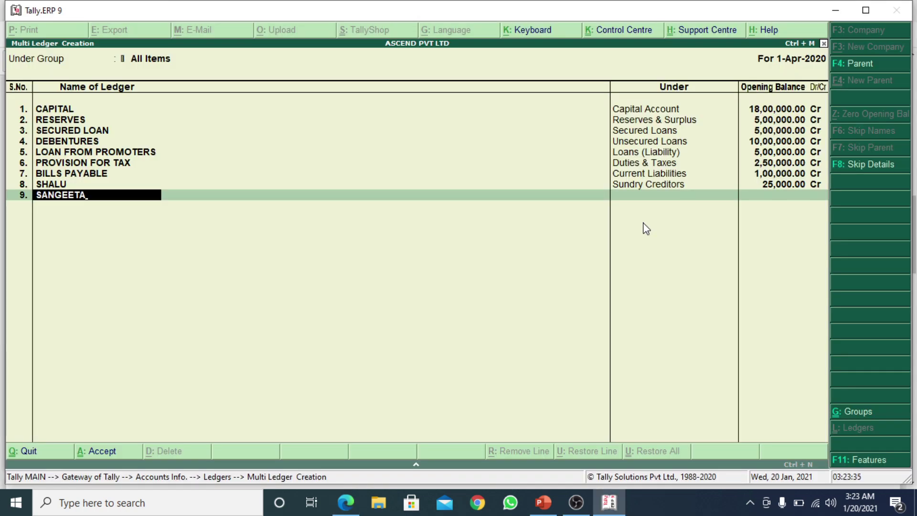
key("Return")
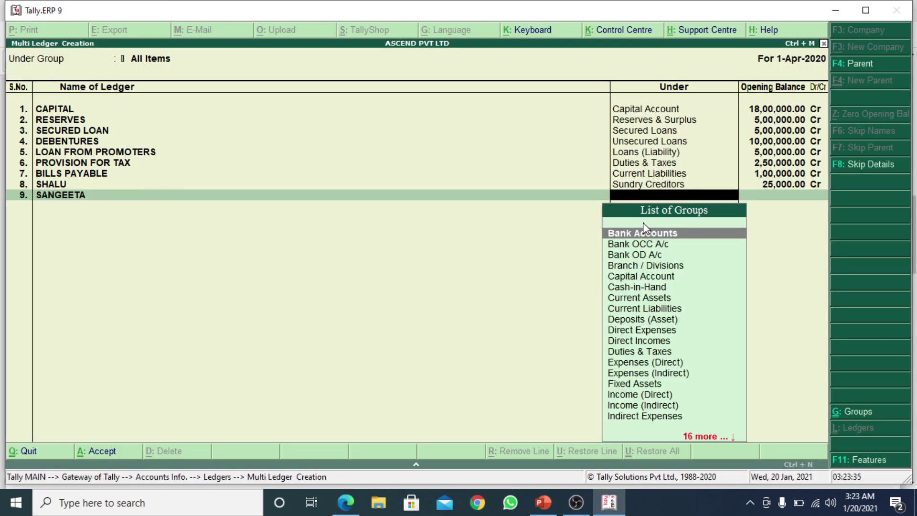
type("CRE")
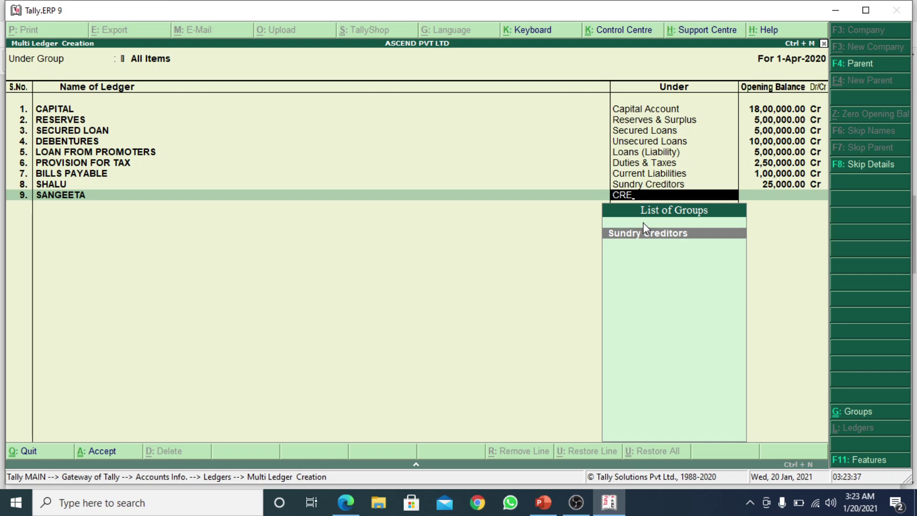
key("Return")
key("alt+Tab")
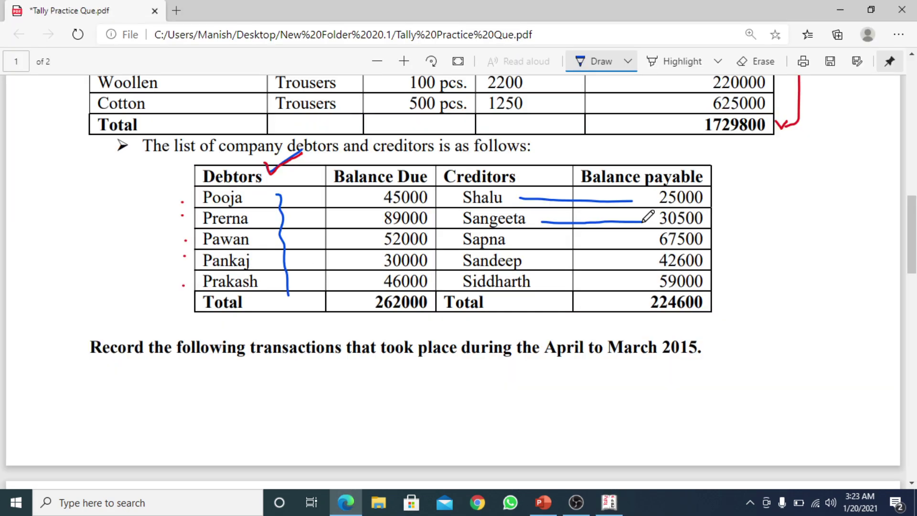
key("alt+Tab")
type("30500")
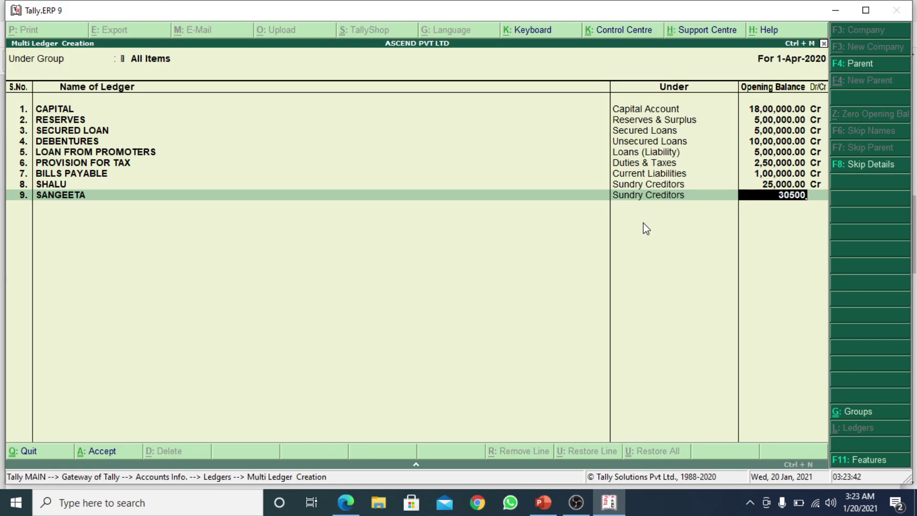
key("Return")
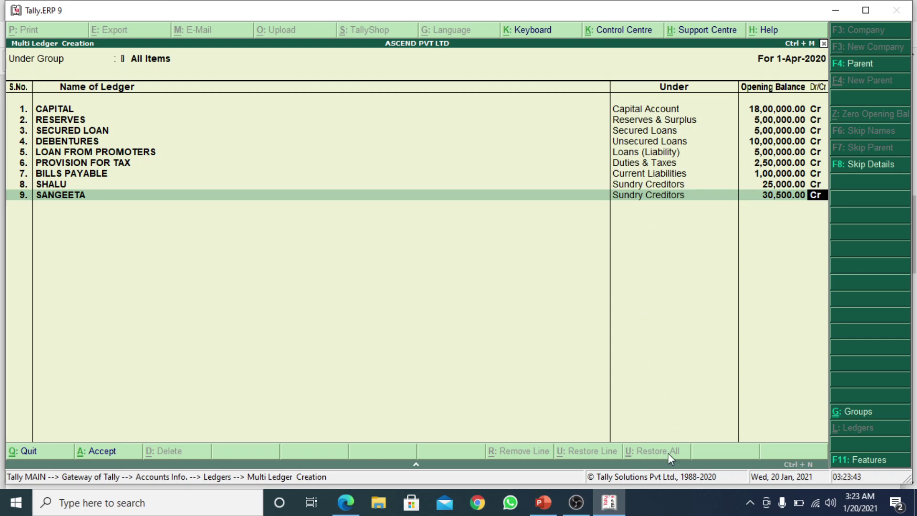
left_click(576, 503)
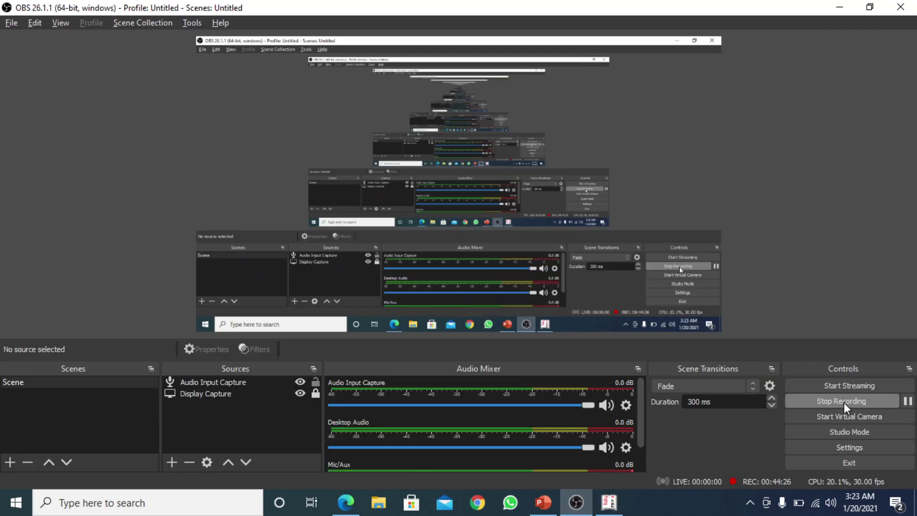